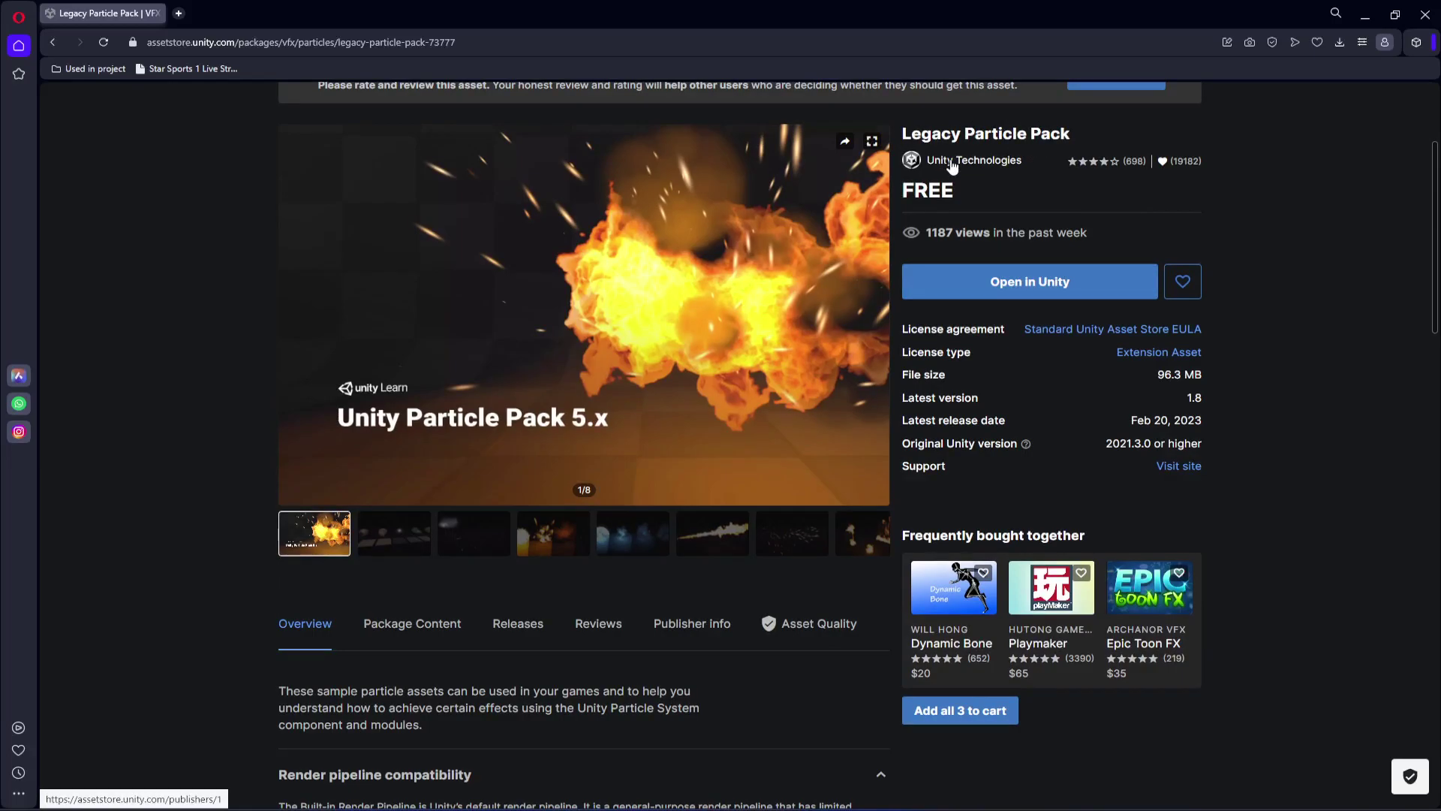
- Request opening the free Legacy Particle Pack in Unity from its Asset Store page, and switch to the desktop
double_click(926, 190)
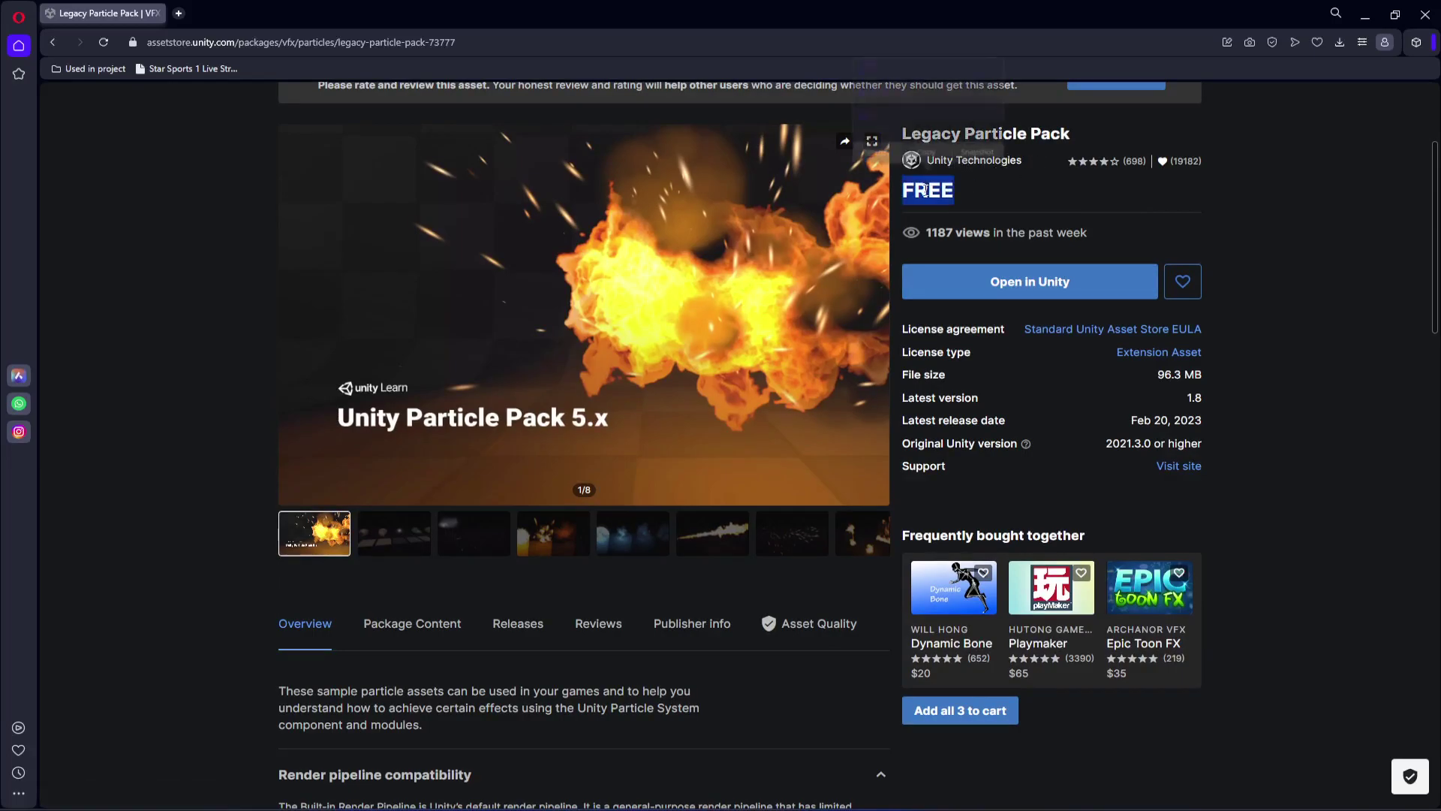
click(1041, 286)
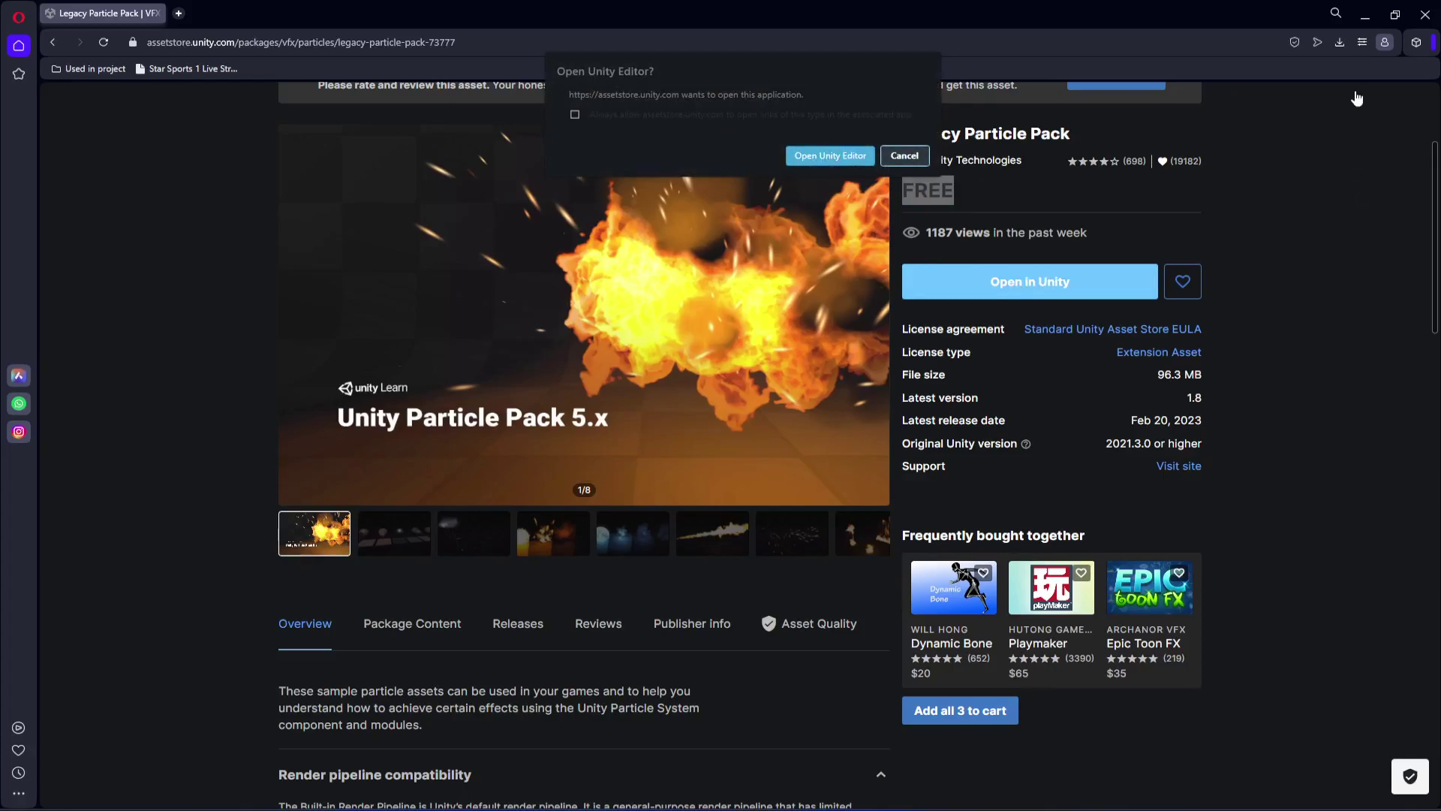
click(1362, 21)
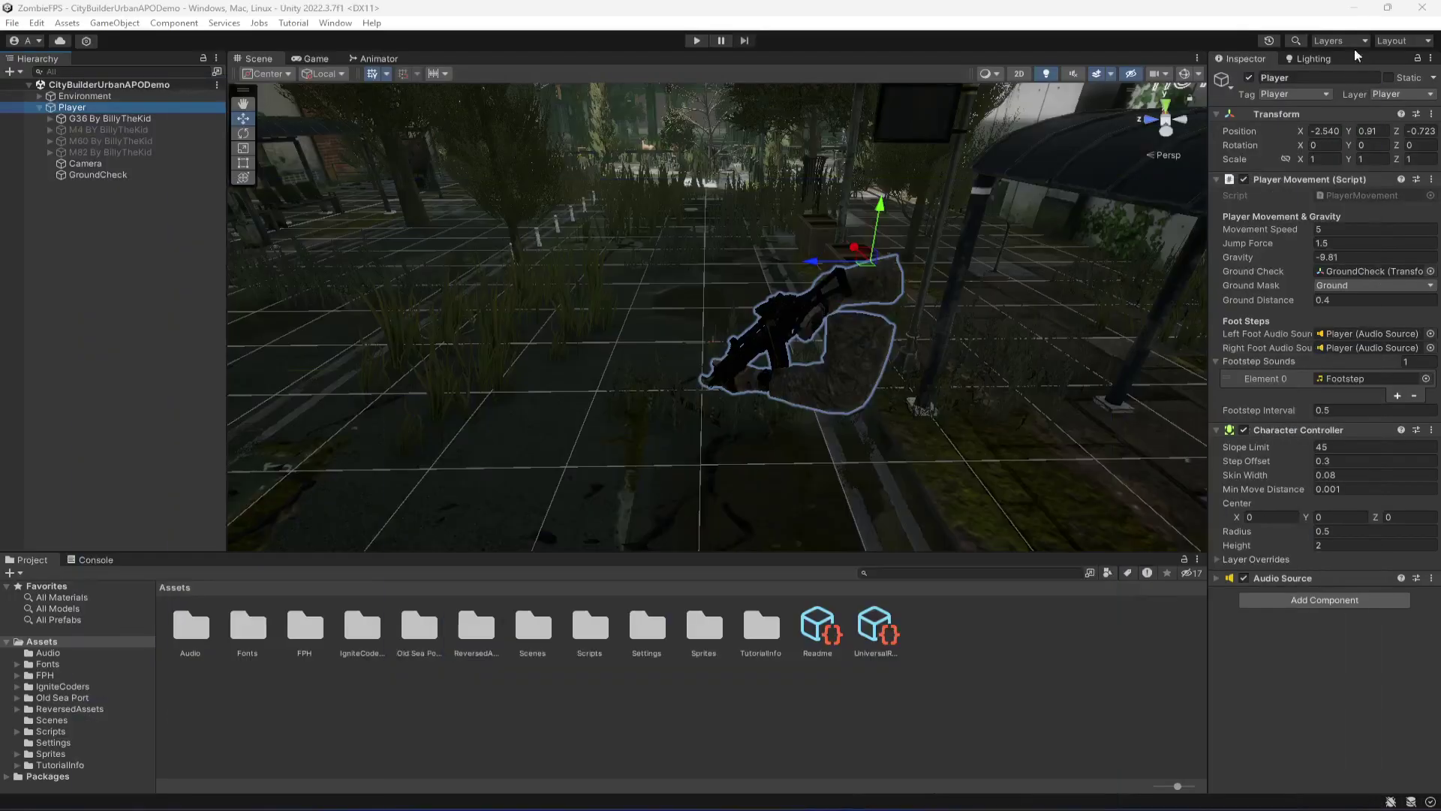
click(1353, 9)
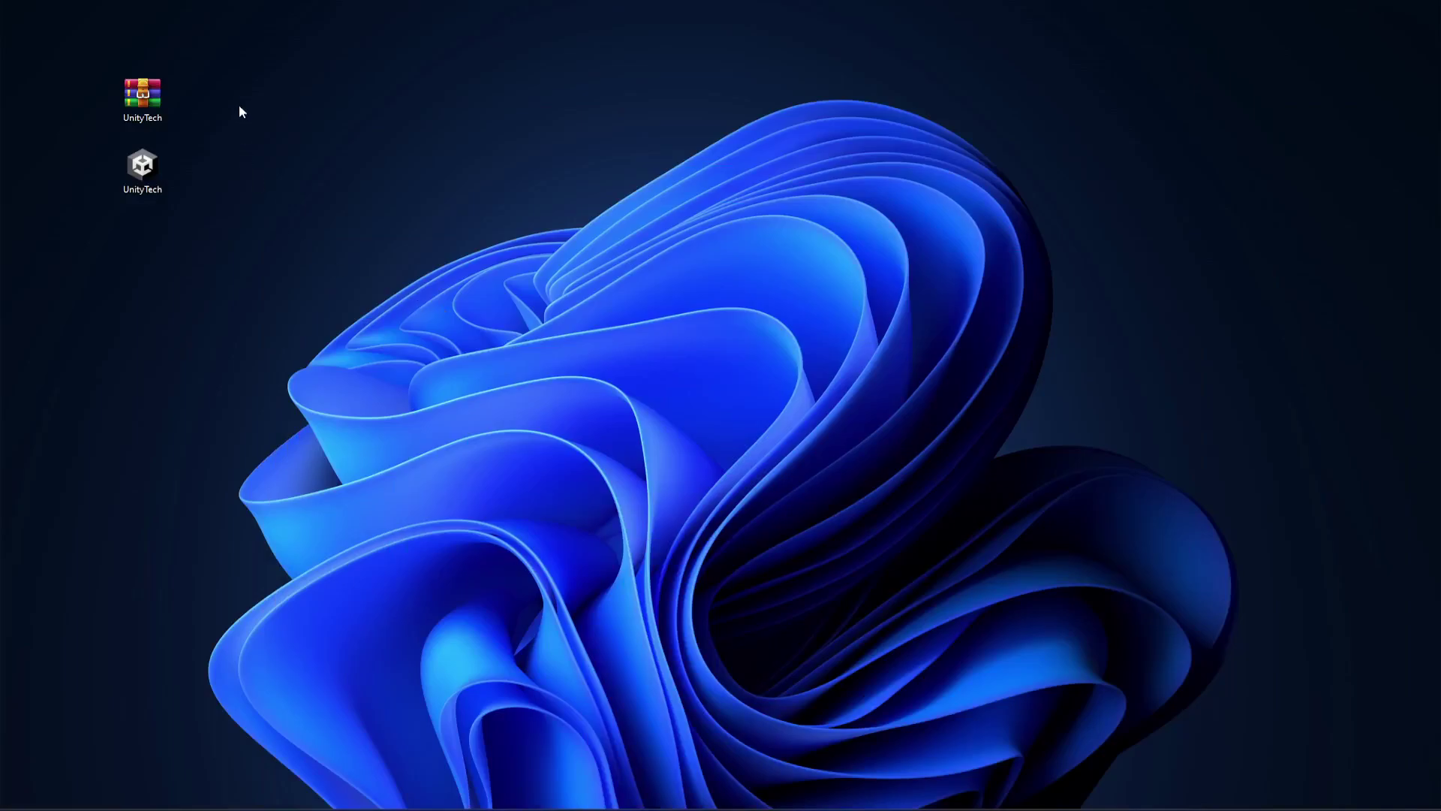
- Open the extracted UnityTech package file on the desktop for import into the ZombieFPS project
drag(295, 18, 106, 115)
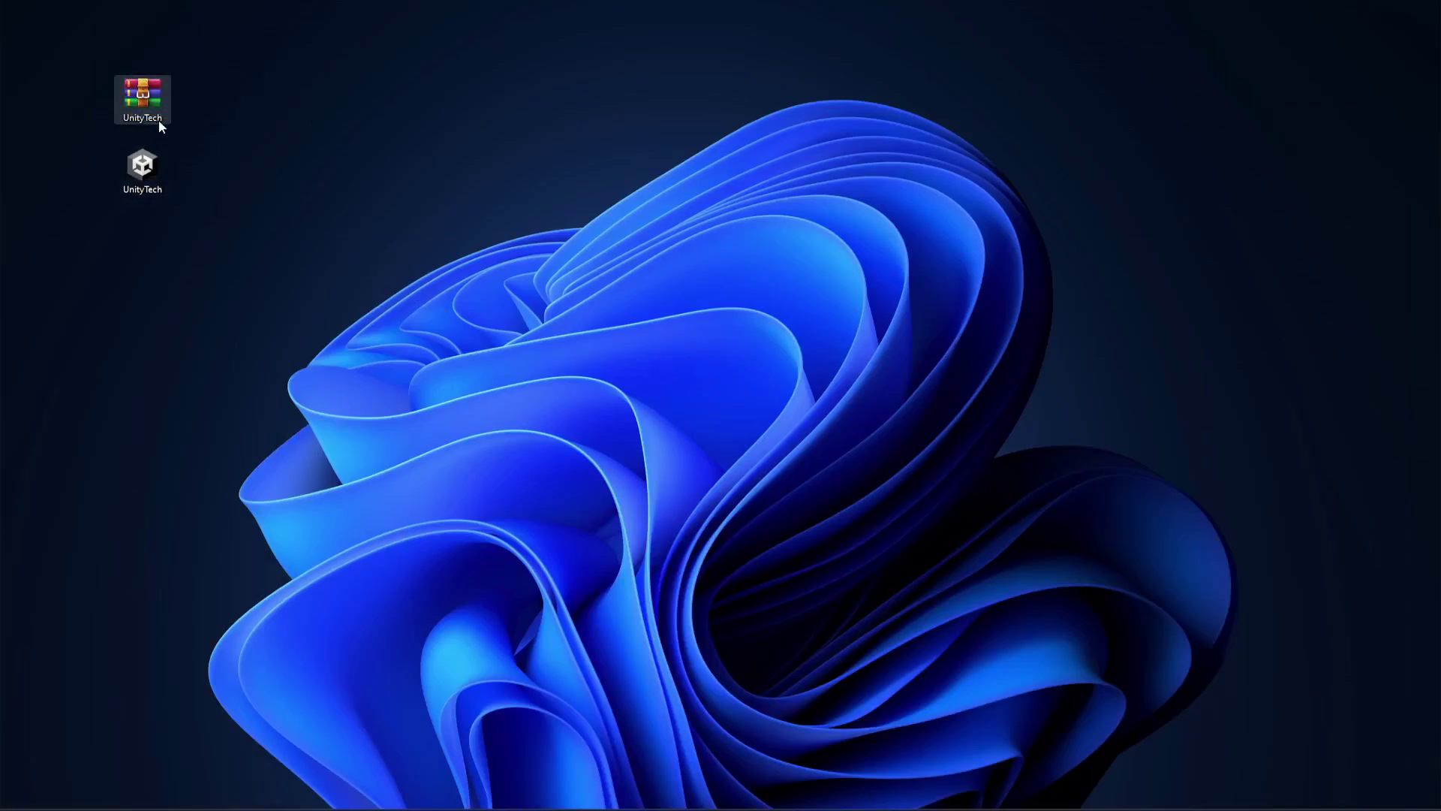
click(151, 173)
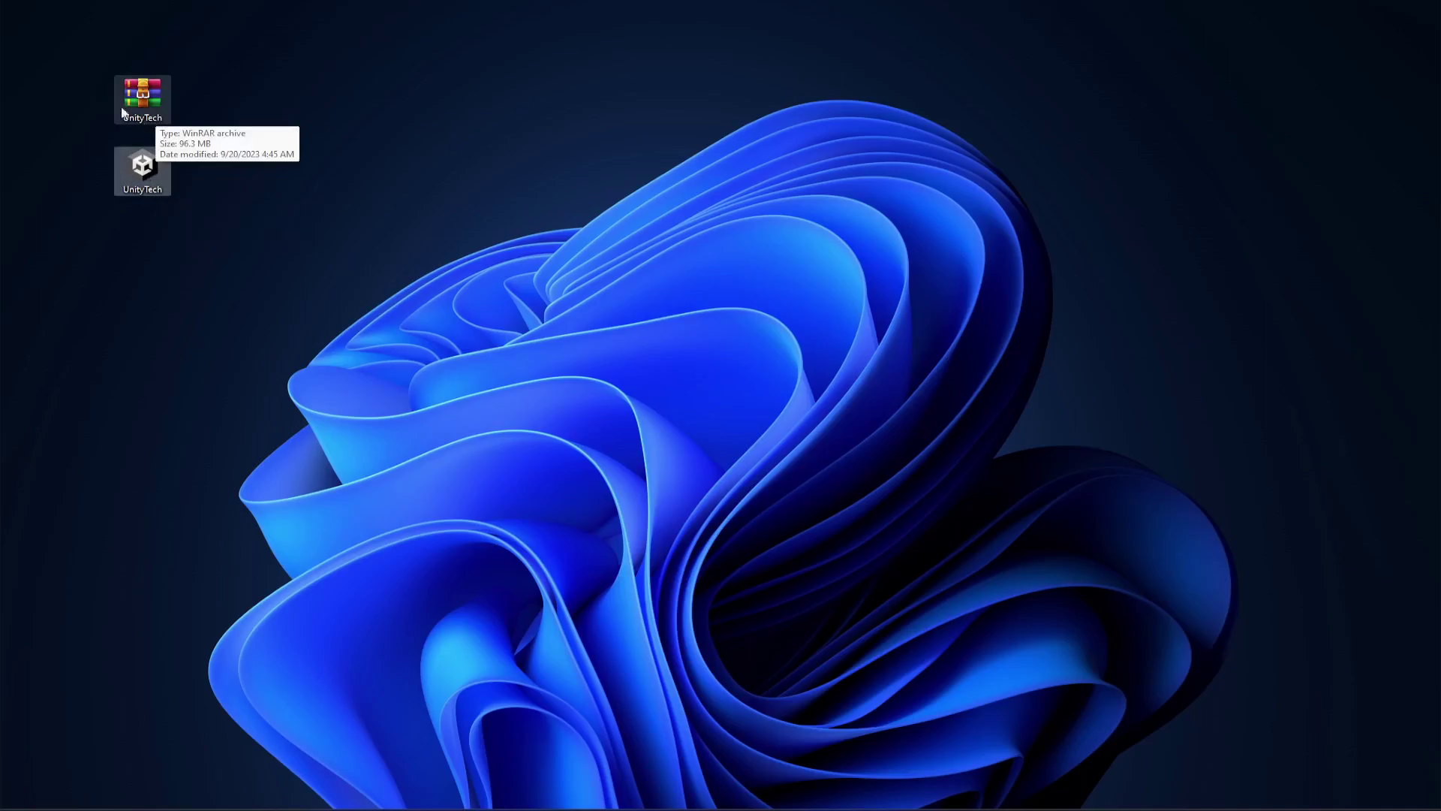
drag(250, 68, 218, 48)
click(136, 120)
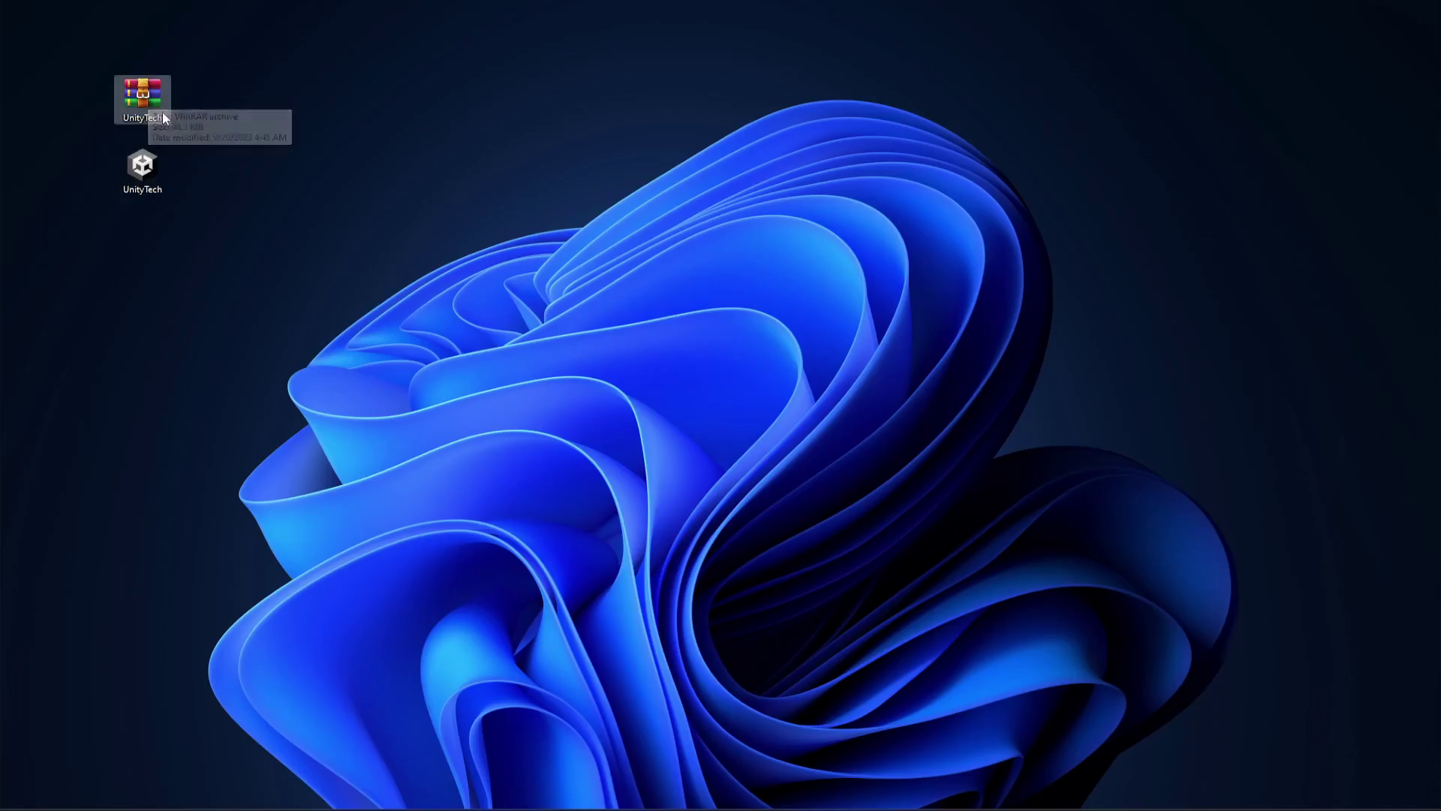
click(150, 182)
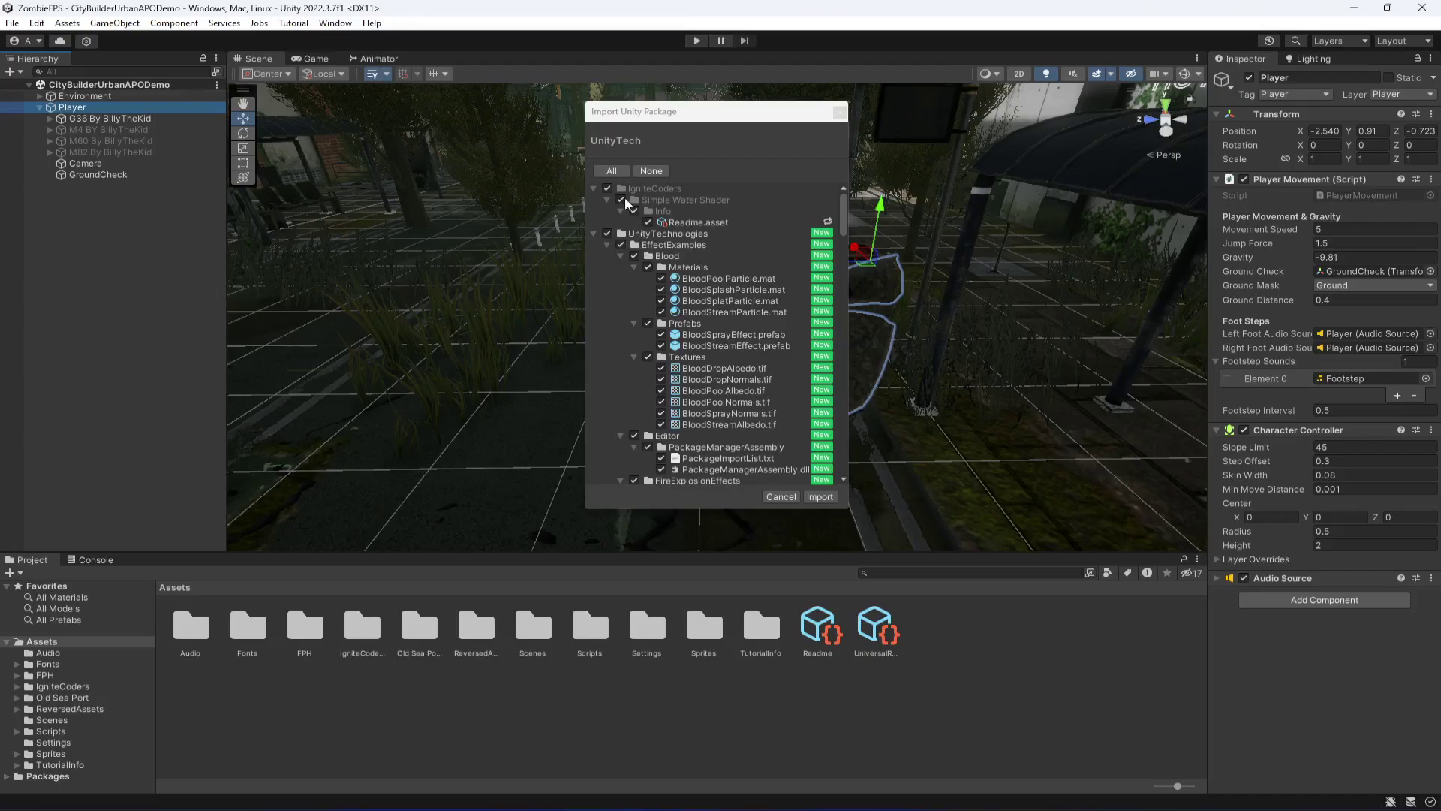
- Select the UnityTechnologies folder with all its effect assets in the UnityTech package and import it
click(654, 173)
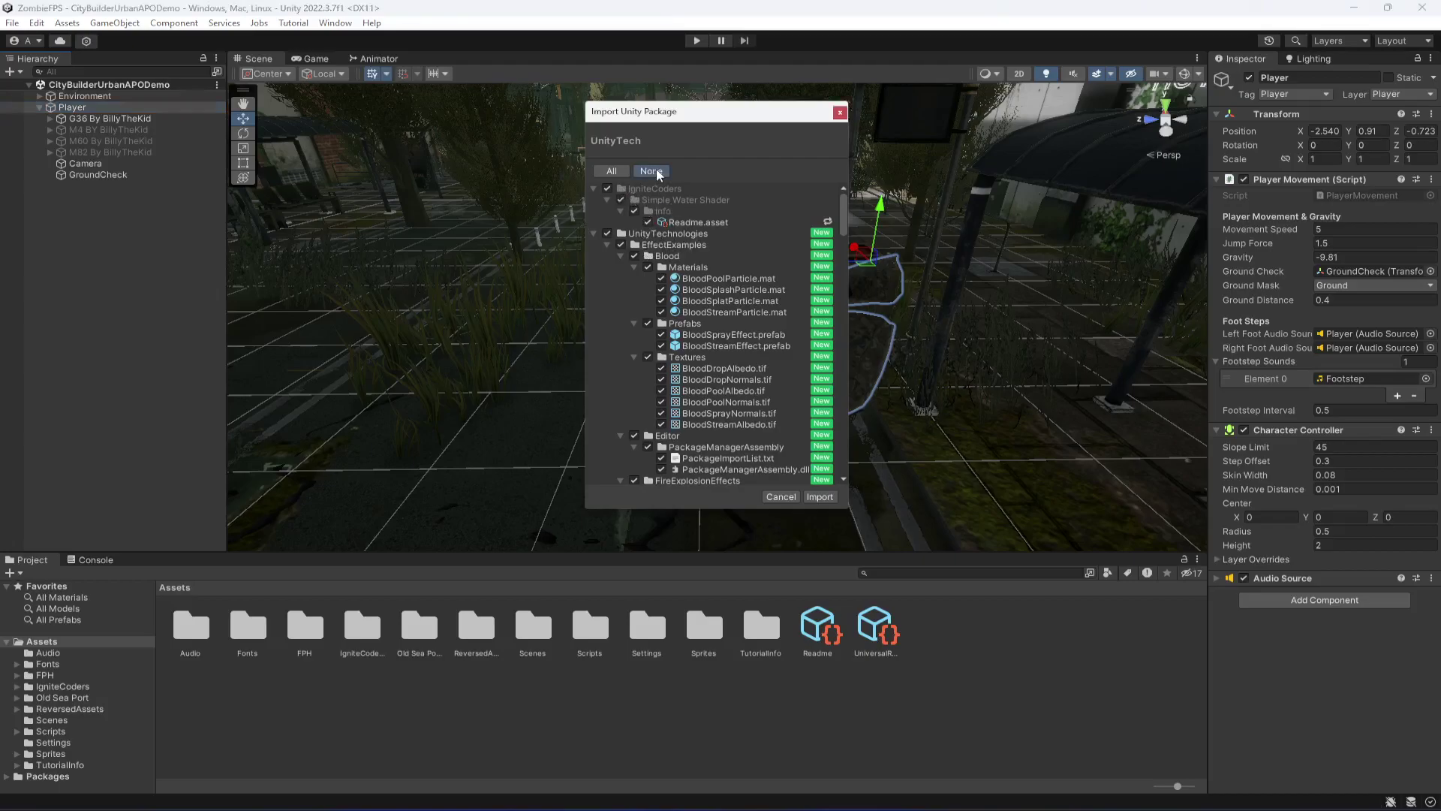
click(608, 234)
scroll(724, 383, down, 5)
scroll(722, 377, down, 15)
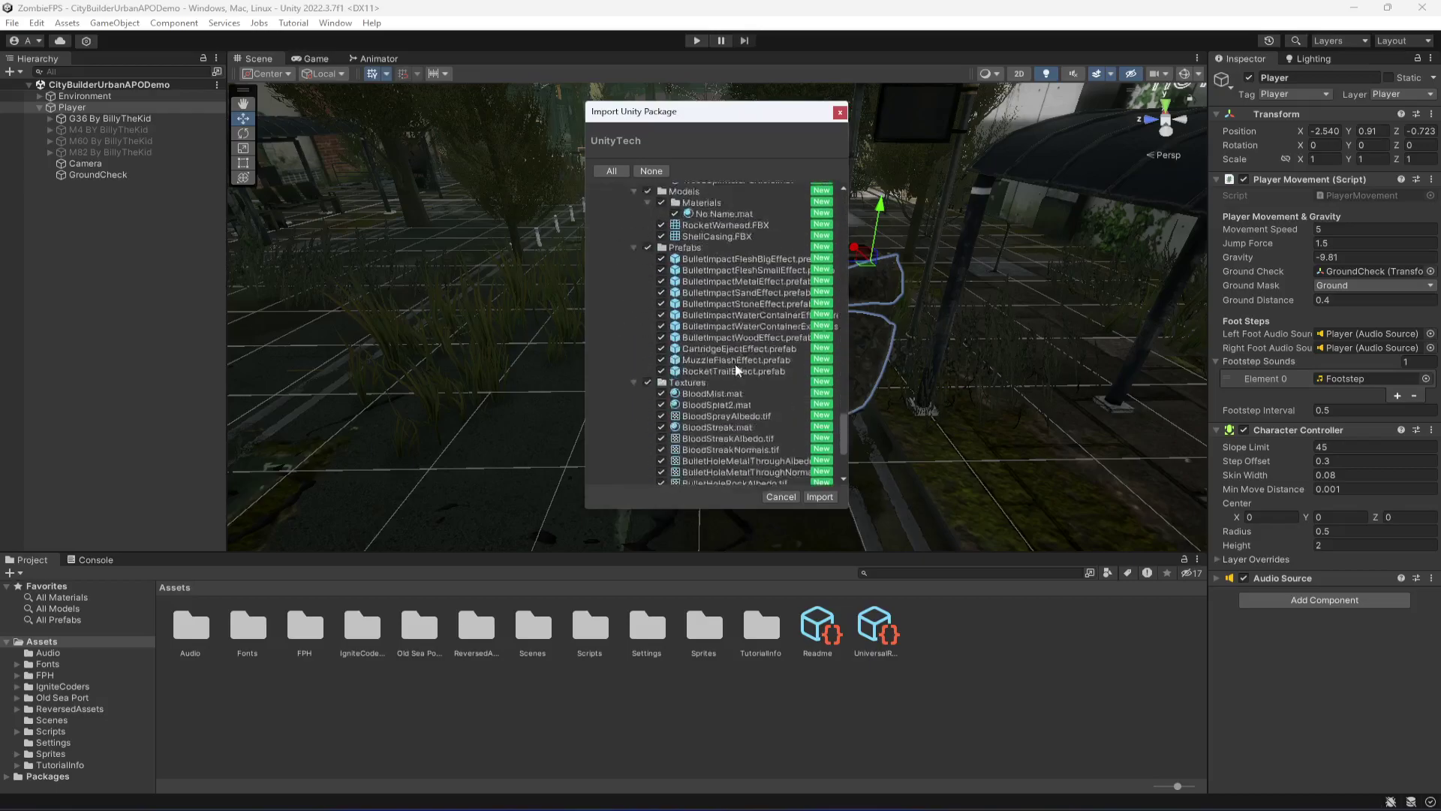
click(820, 497)
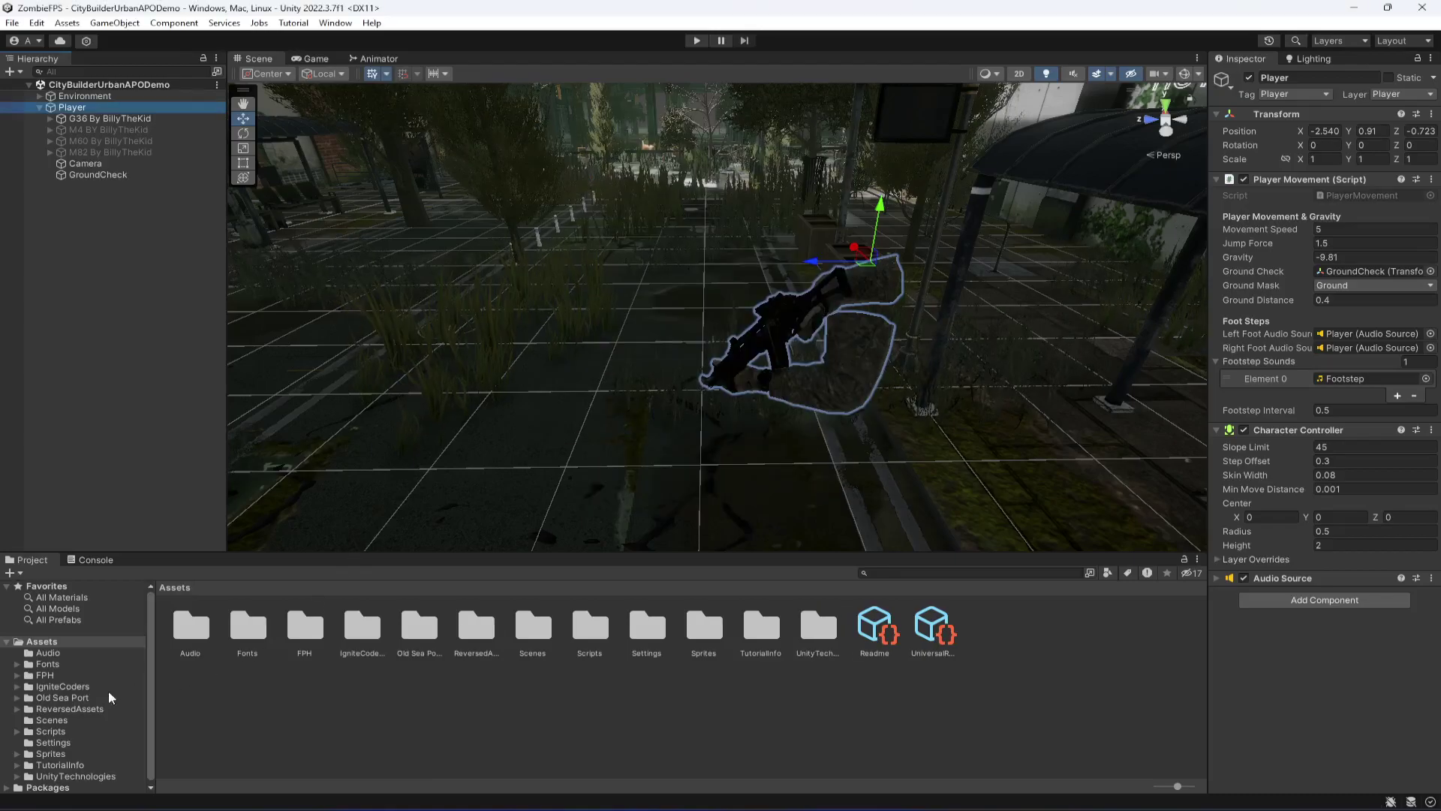
- Open the MuzzleFlashEffect prefab from UnityTechnologies/EffectExamples and replay its particle effect
scroll(81, 727, down, 1)
click(72, 773)
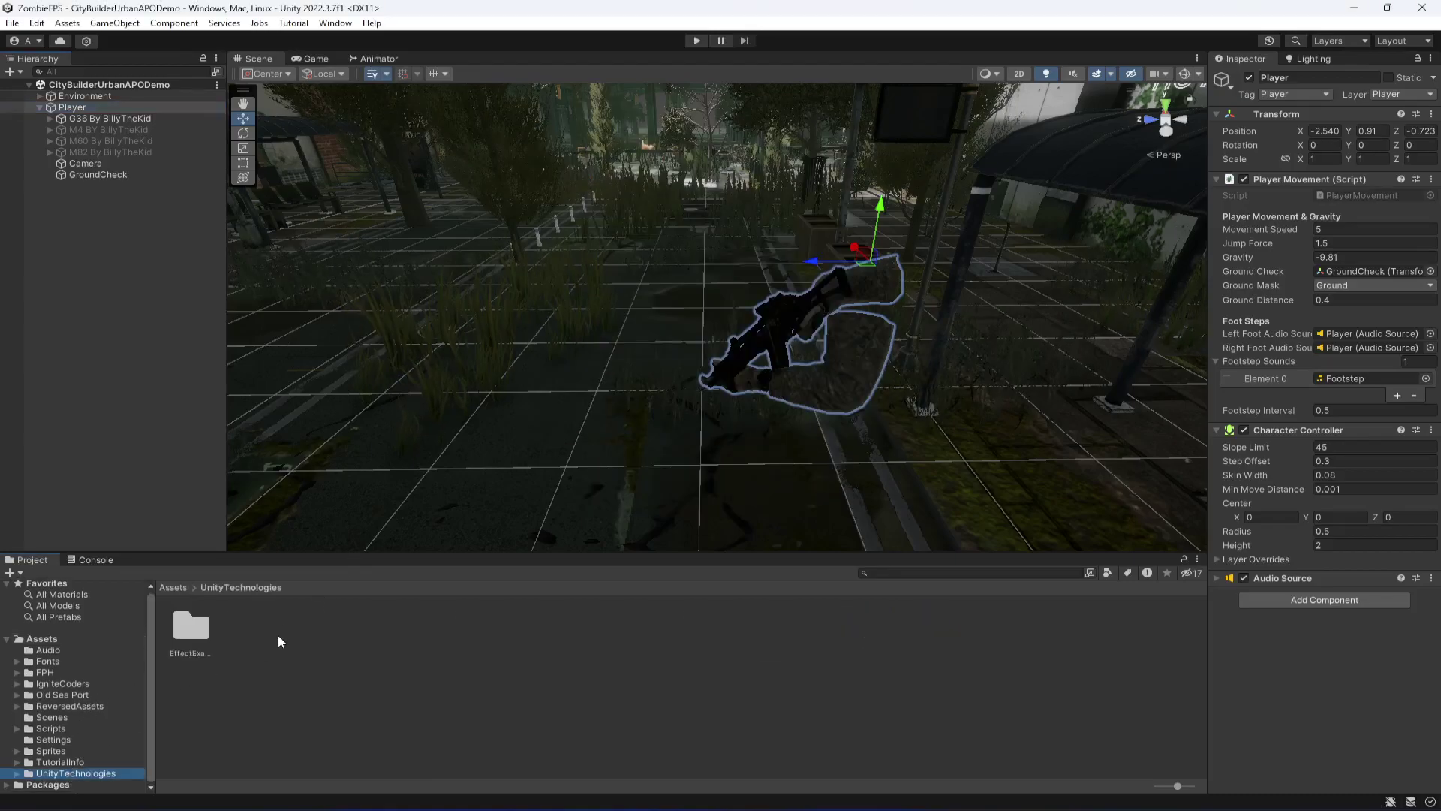
double_click(189, 627)
double_click(760, 630)
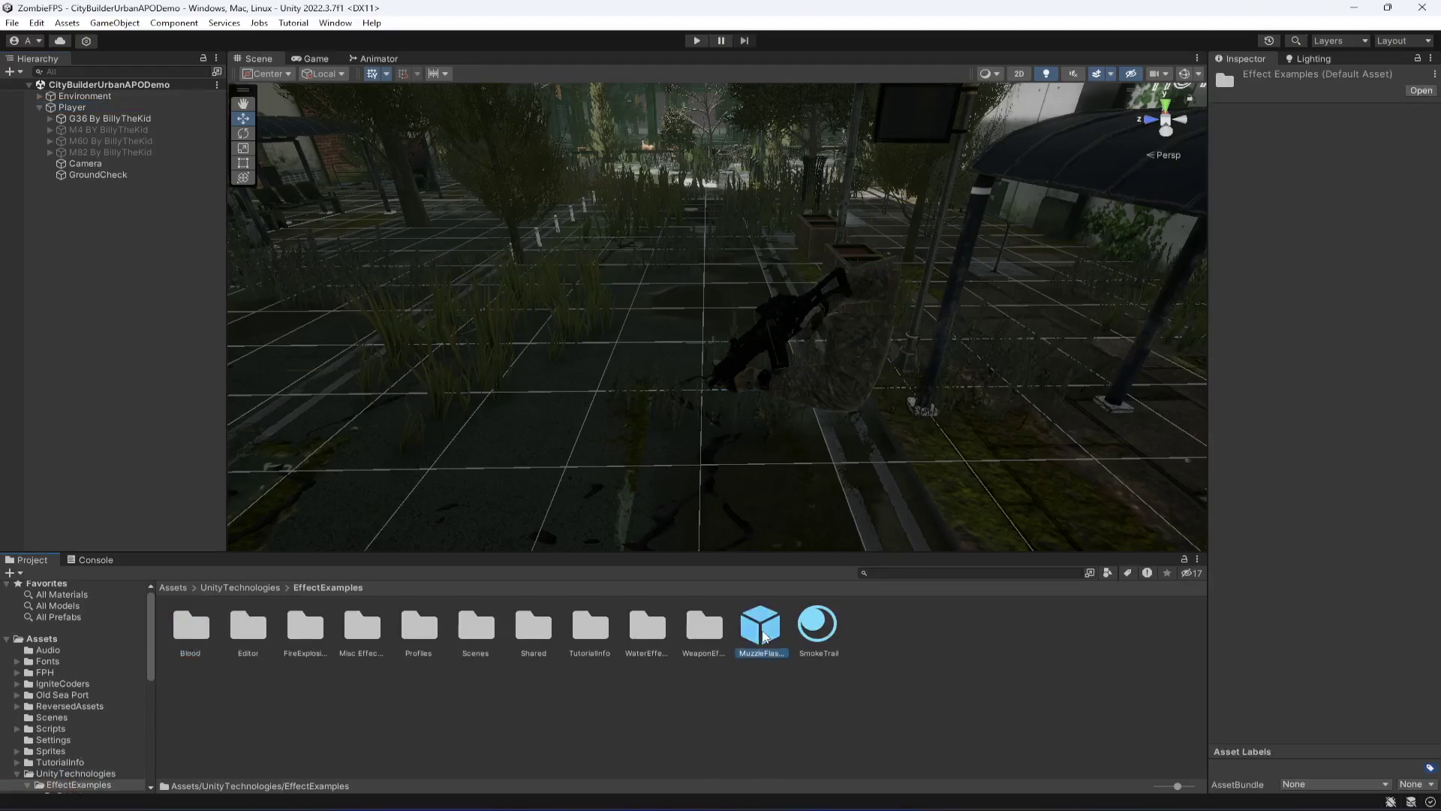
click(1107, 434)
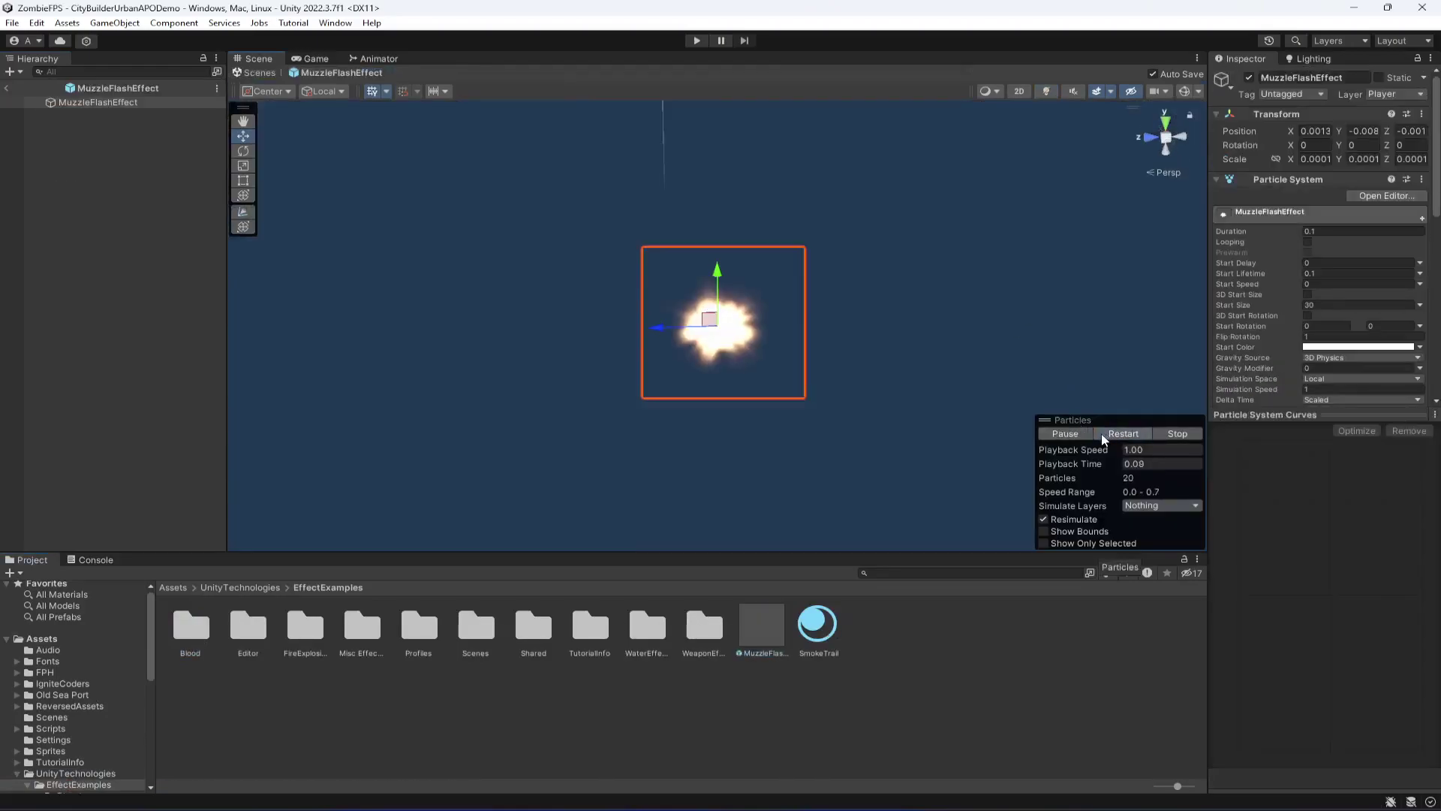
- Preview the BloodSprayEffect prefab from the Blood prefabs and go back to the EffectExamples folder
double_click(192, 630)
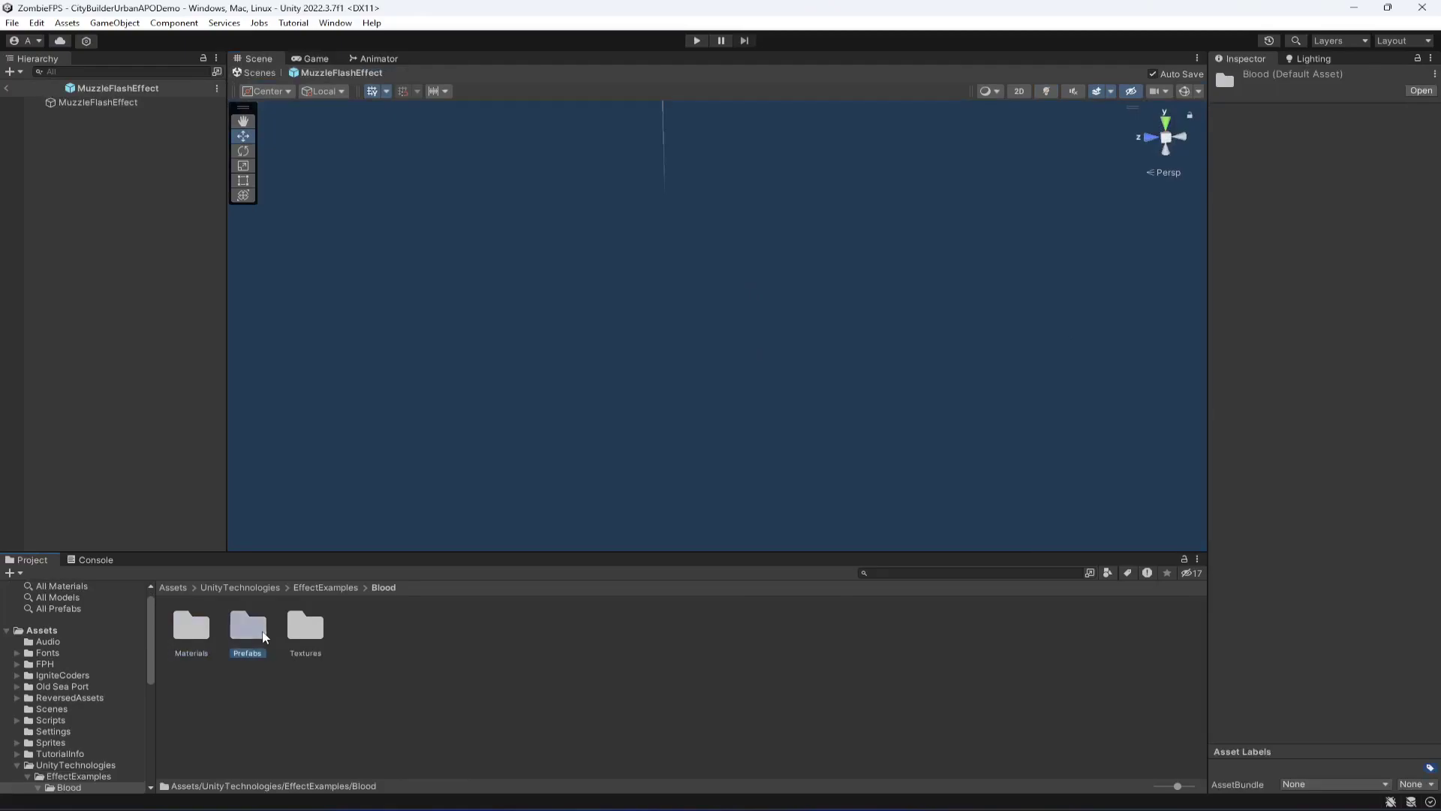
double_click(265, 638)
double_click(190, 627)
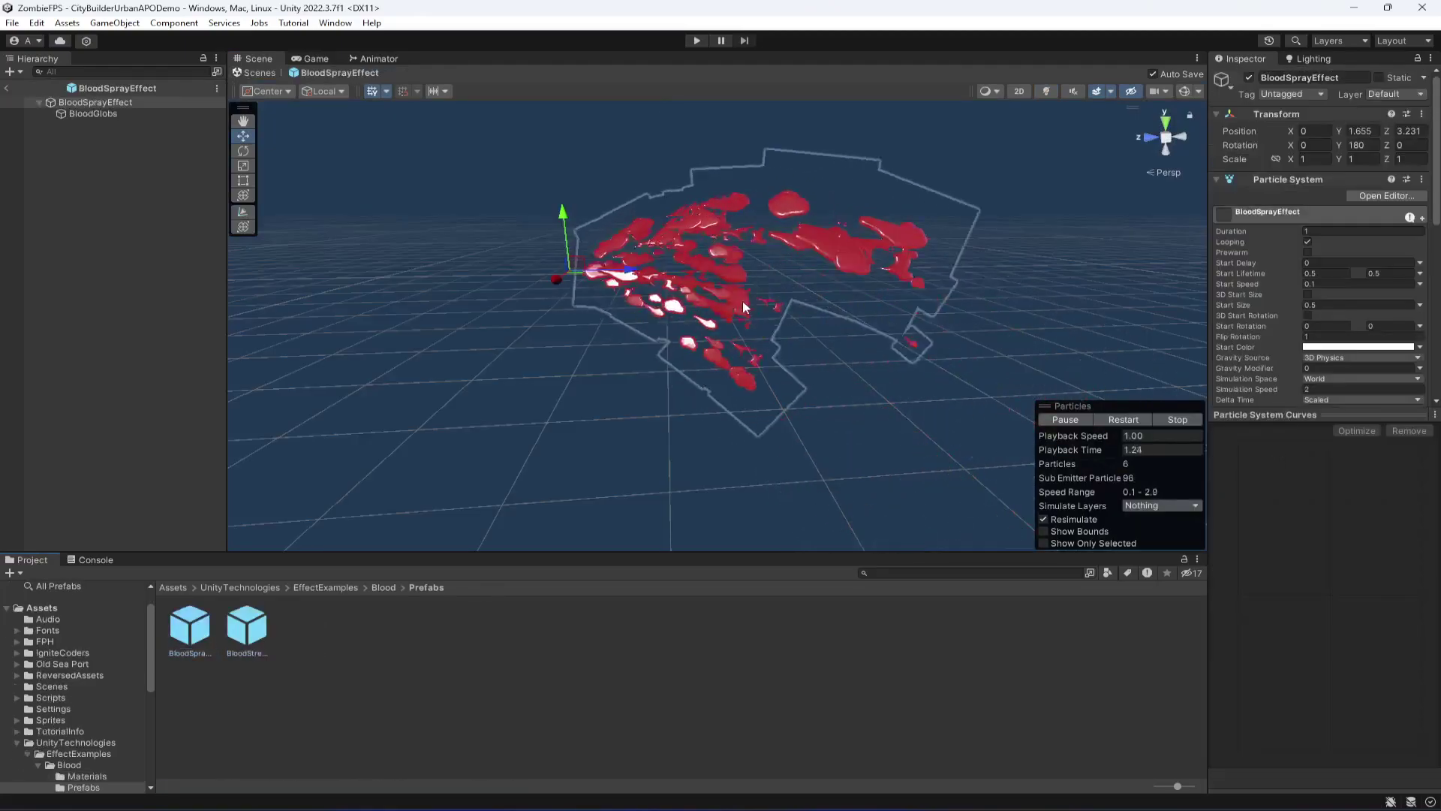
click(305, 588)
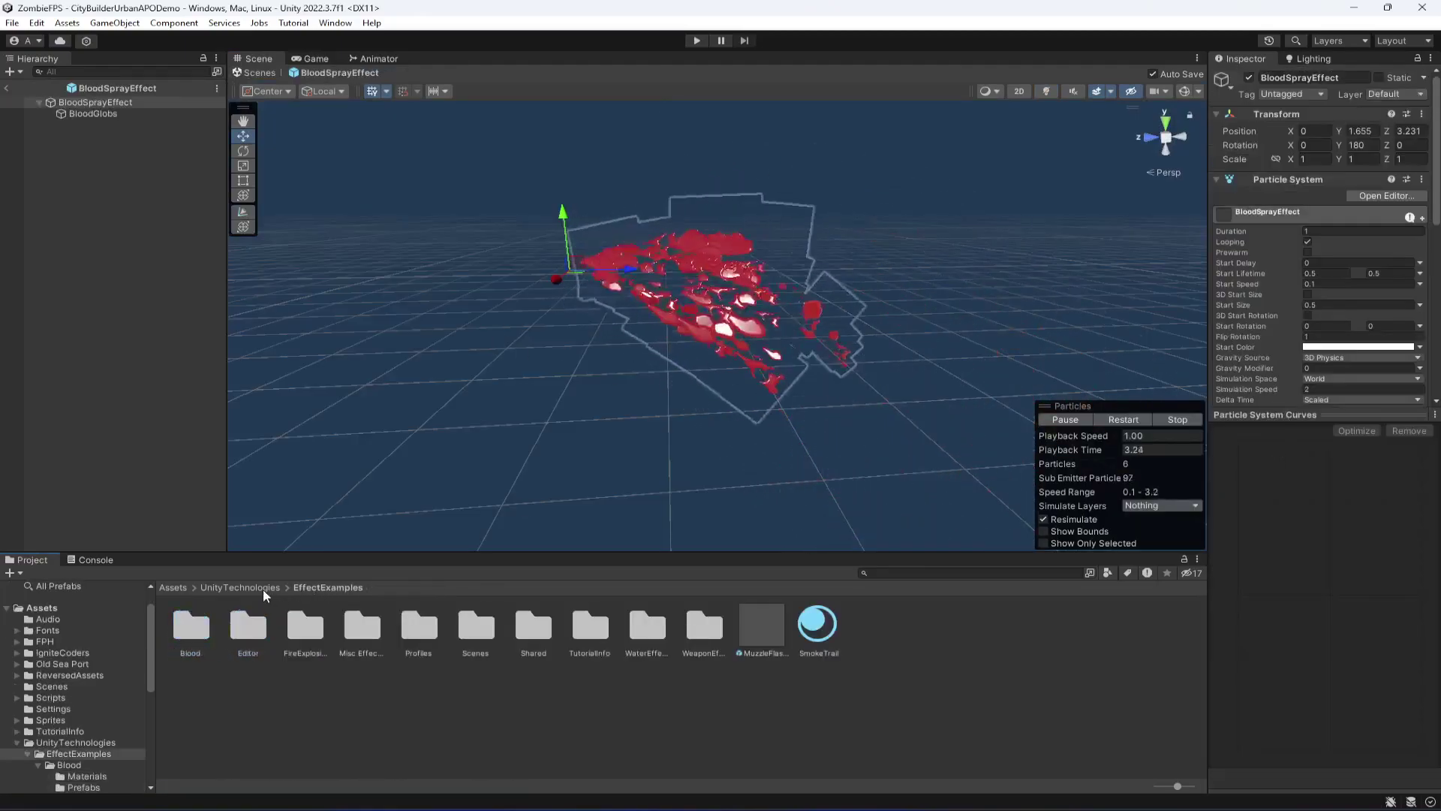
- Reopen the MuzzleFlashEffect prefab and replay its particles to view the muzzle flash again
click(191, 635)
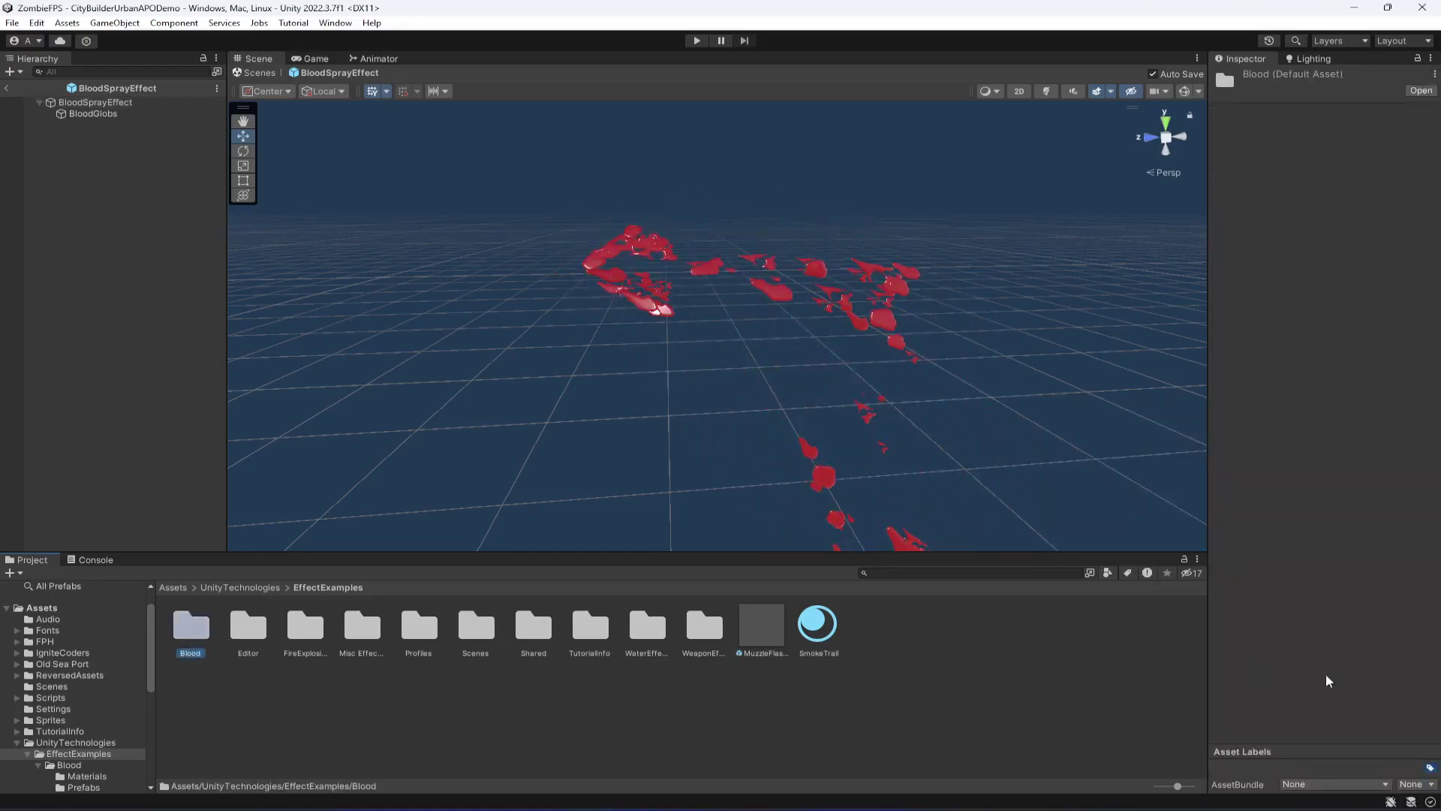
double_click(768, 633)
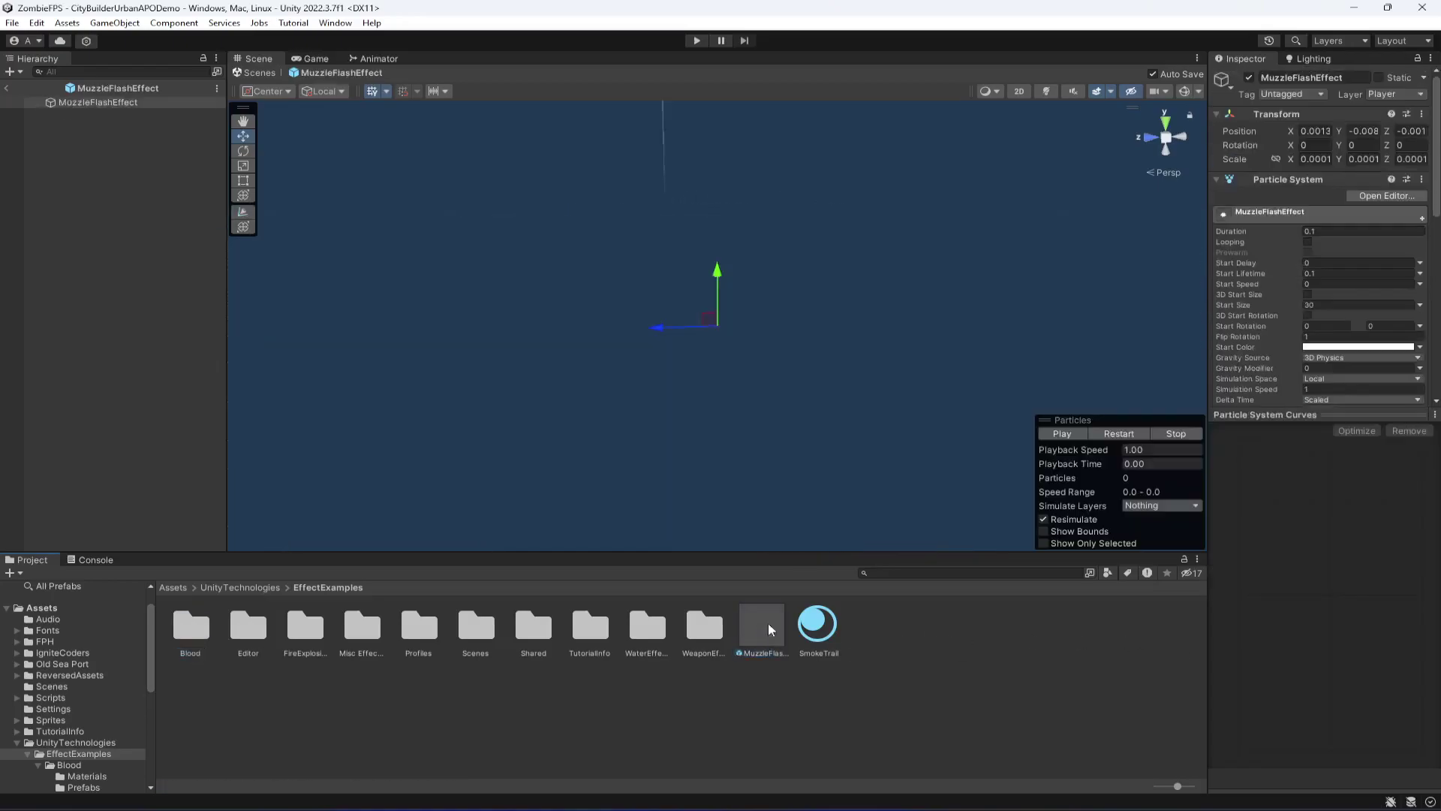
click(1119, 434)
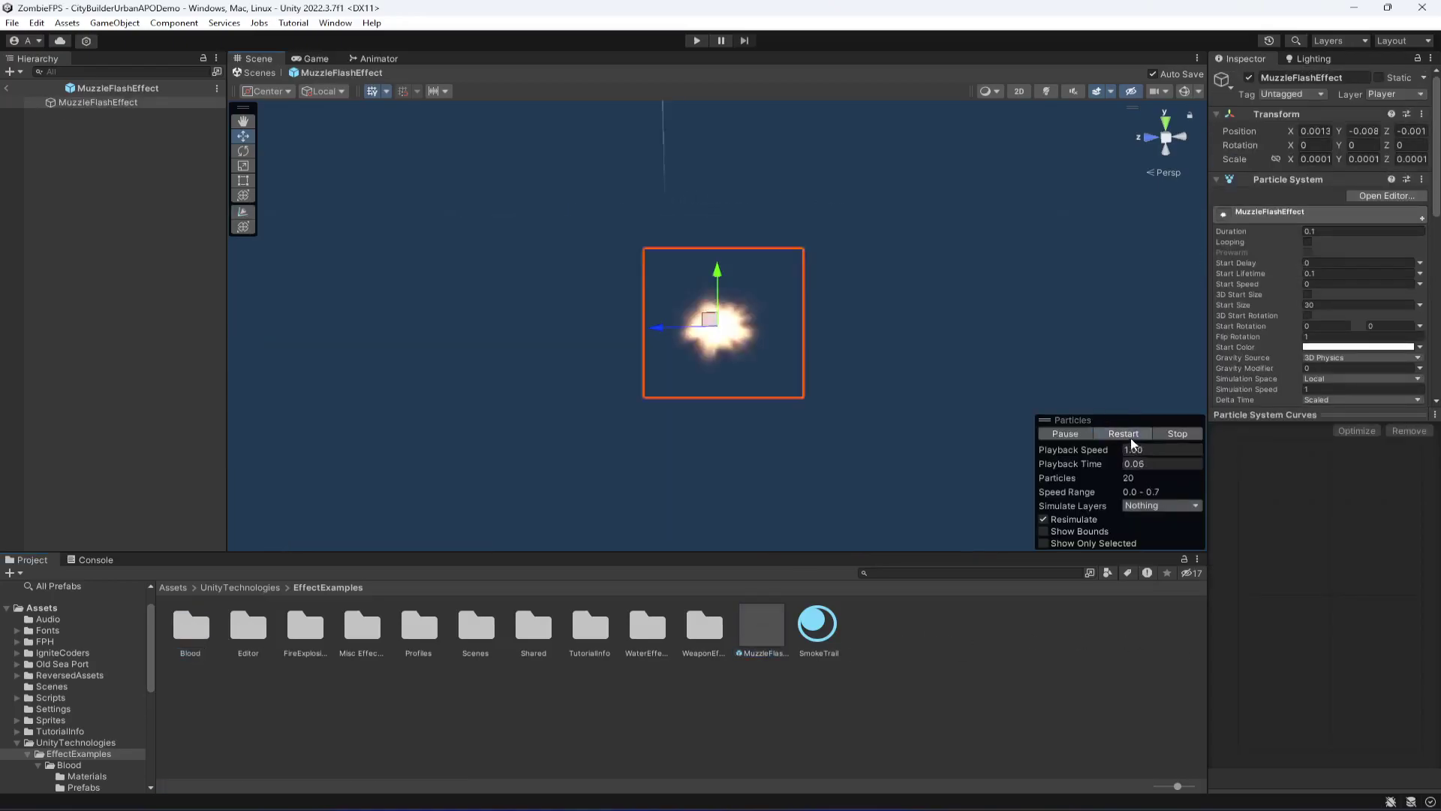
- Go back to the UnityTechnologies folder, collapse its tree and exit the muzzle flash prefab to the main scene
click(236, 587)
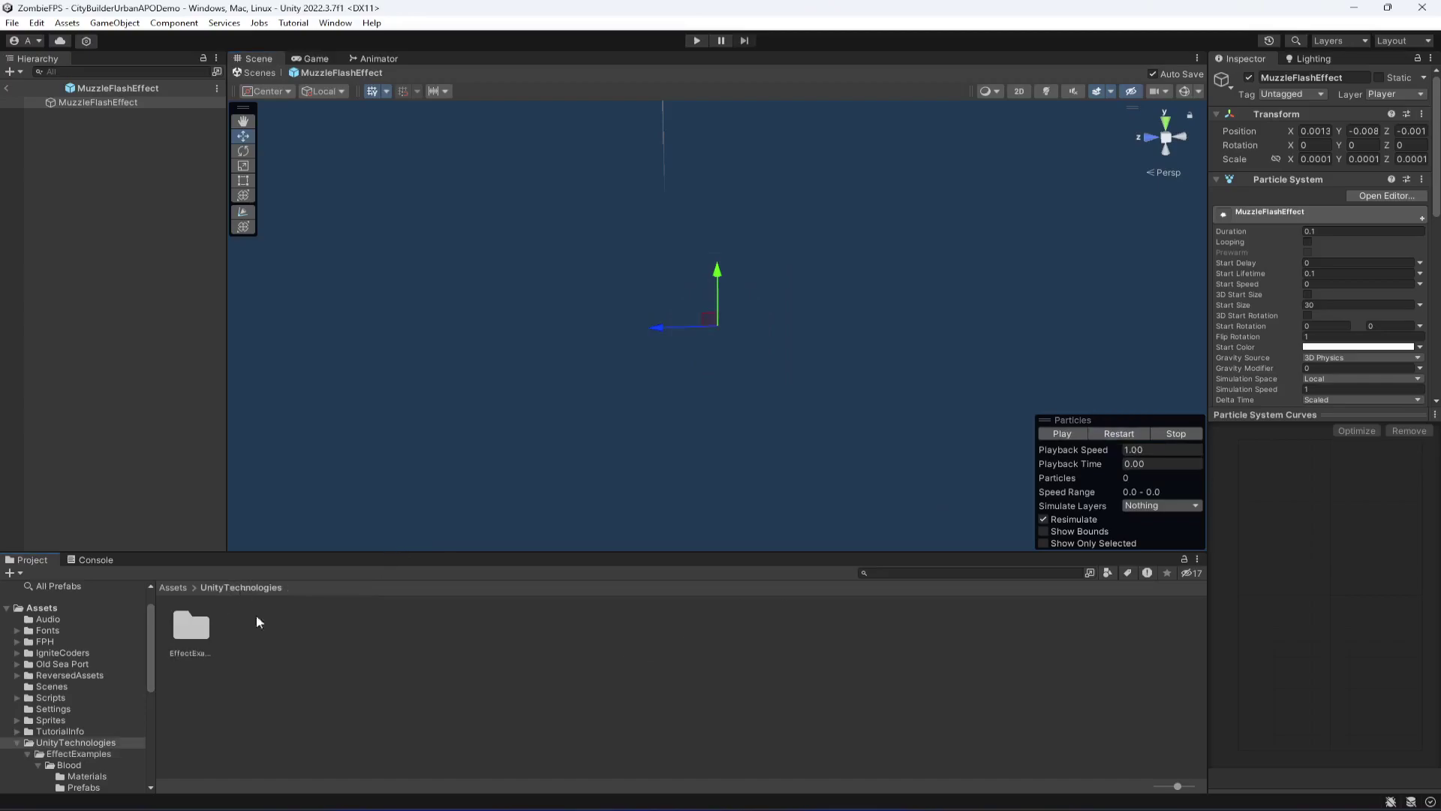
click(17, 743)
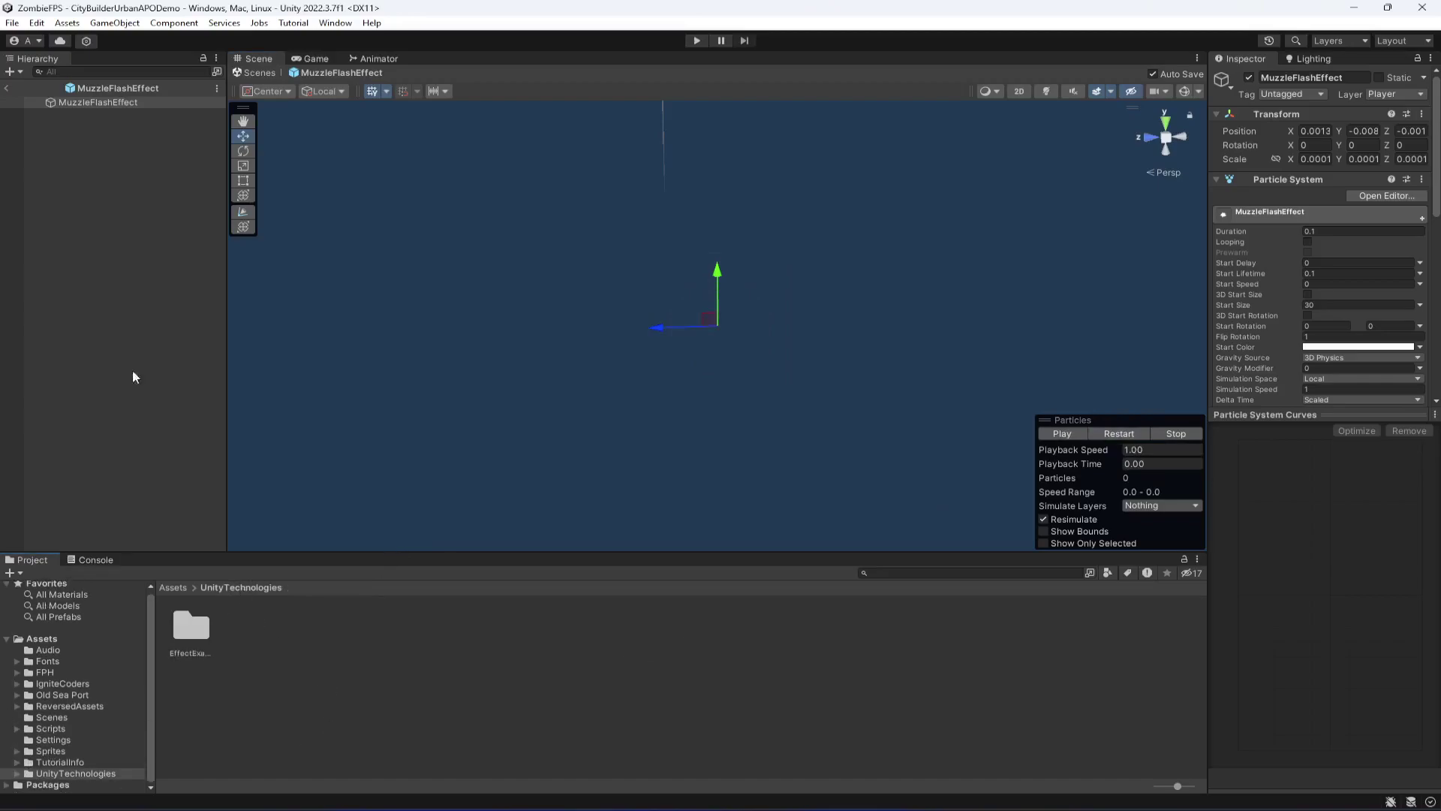
click(6, 88)
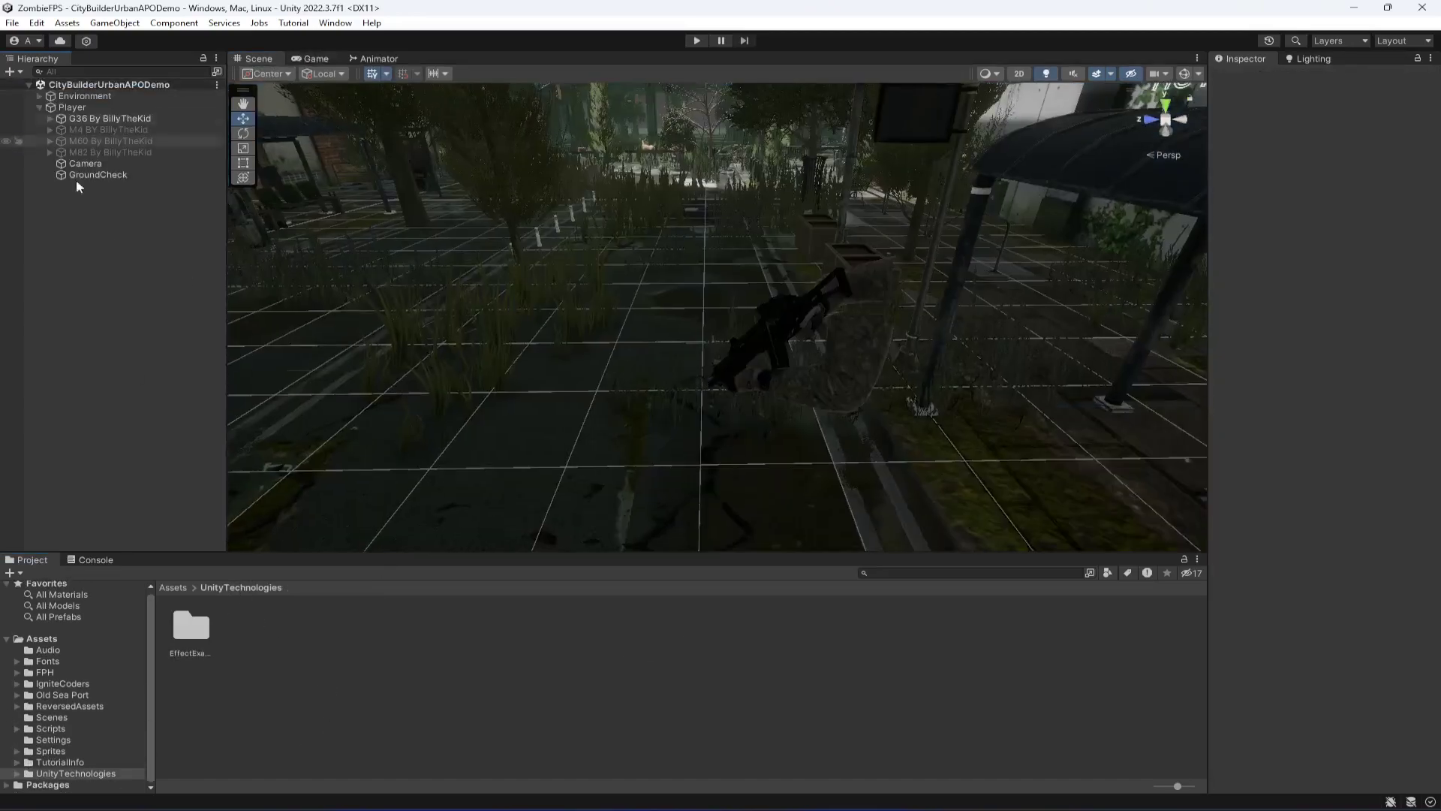
- Expand the G36 weapon under Player and briefly run the game to check the gun in first-person view
click(96, 118)
click(49, 119)
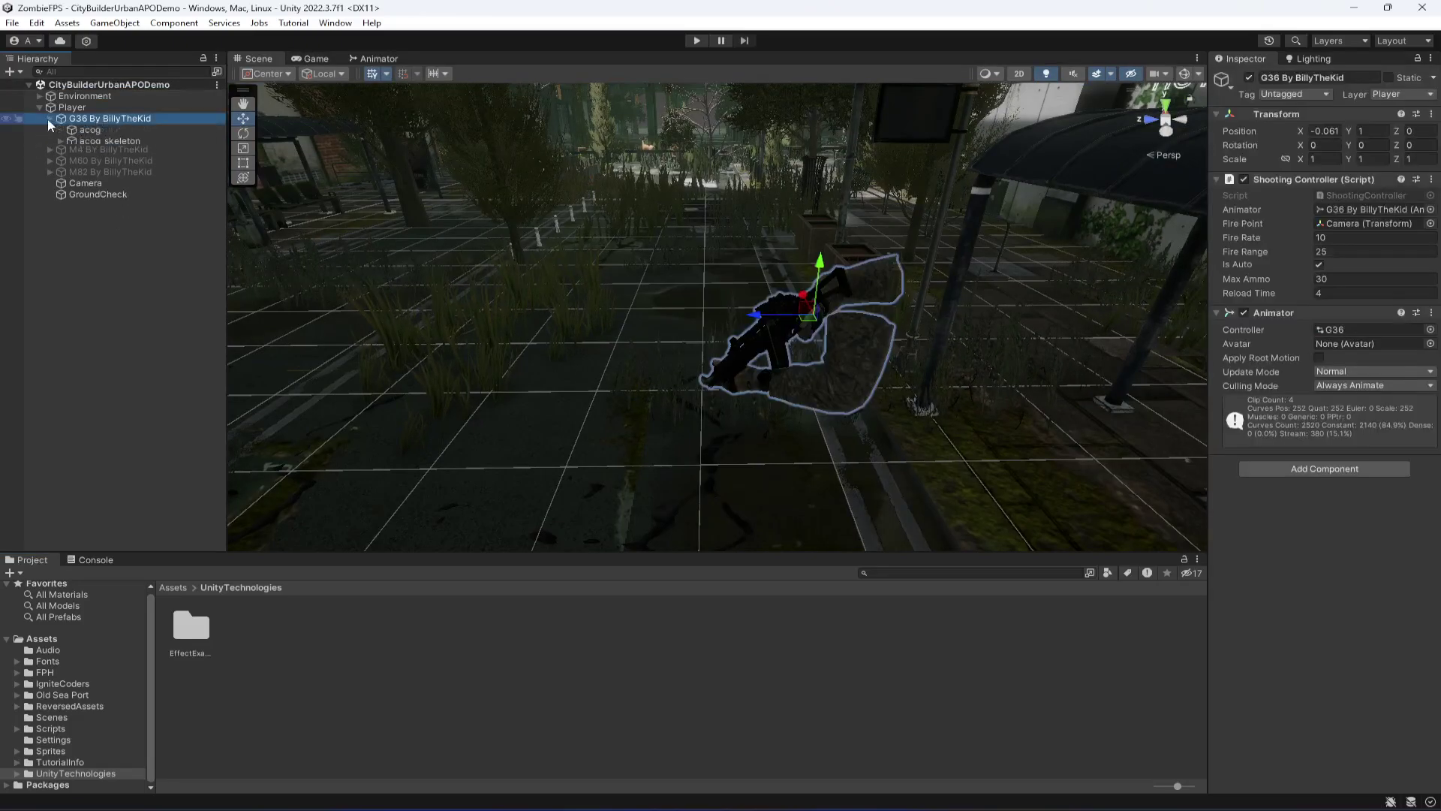
click(696, 41)
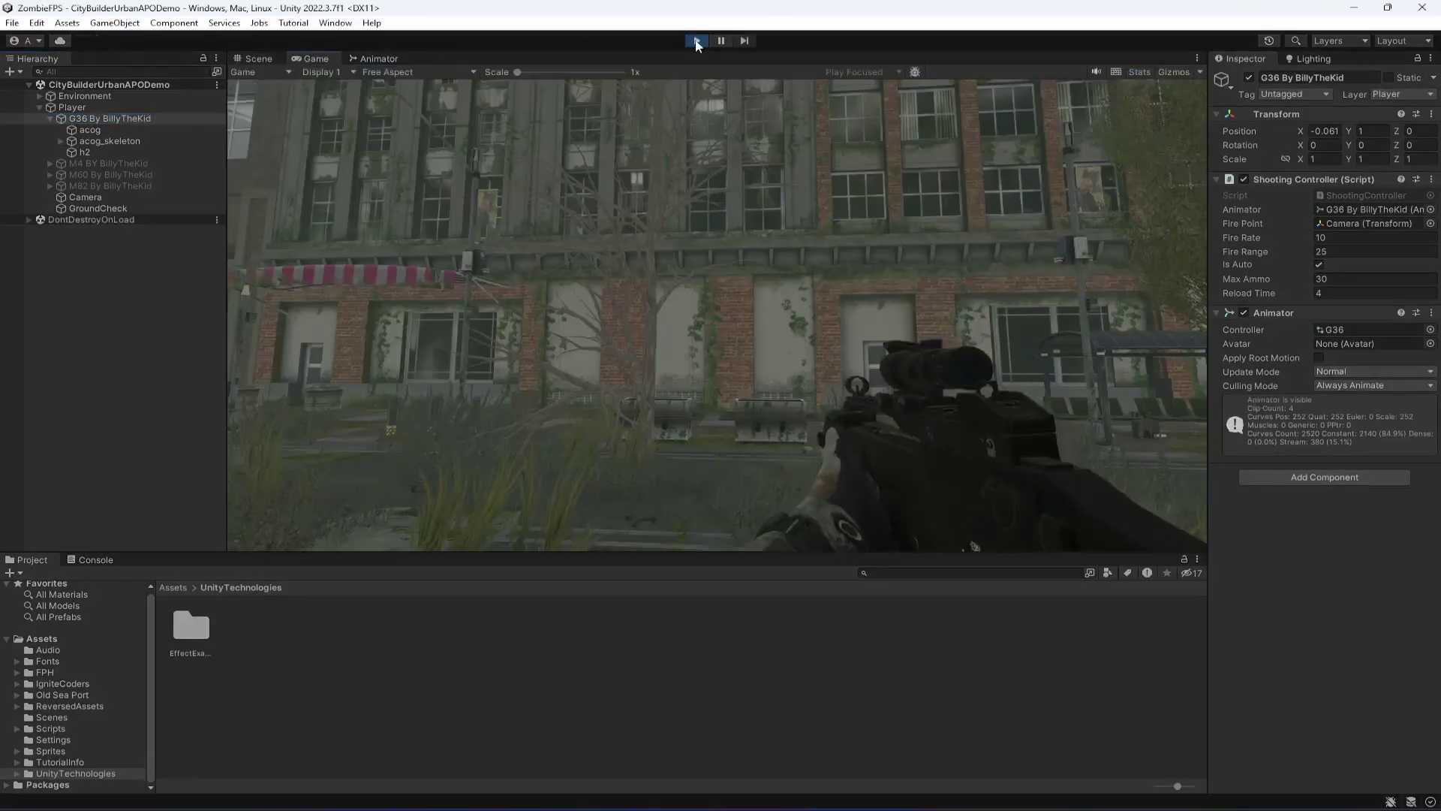
key(ctrl+p)
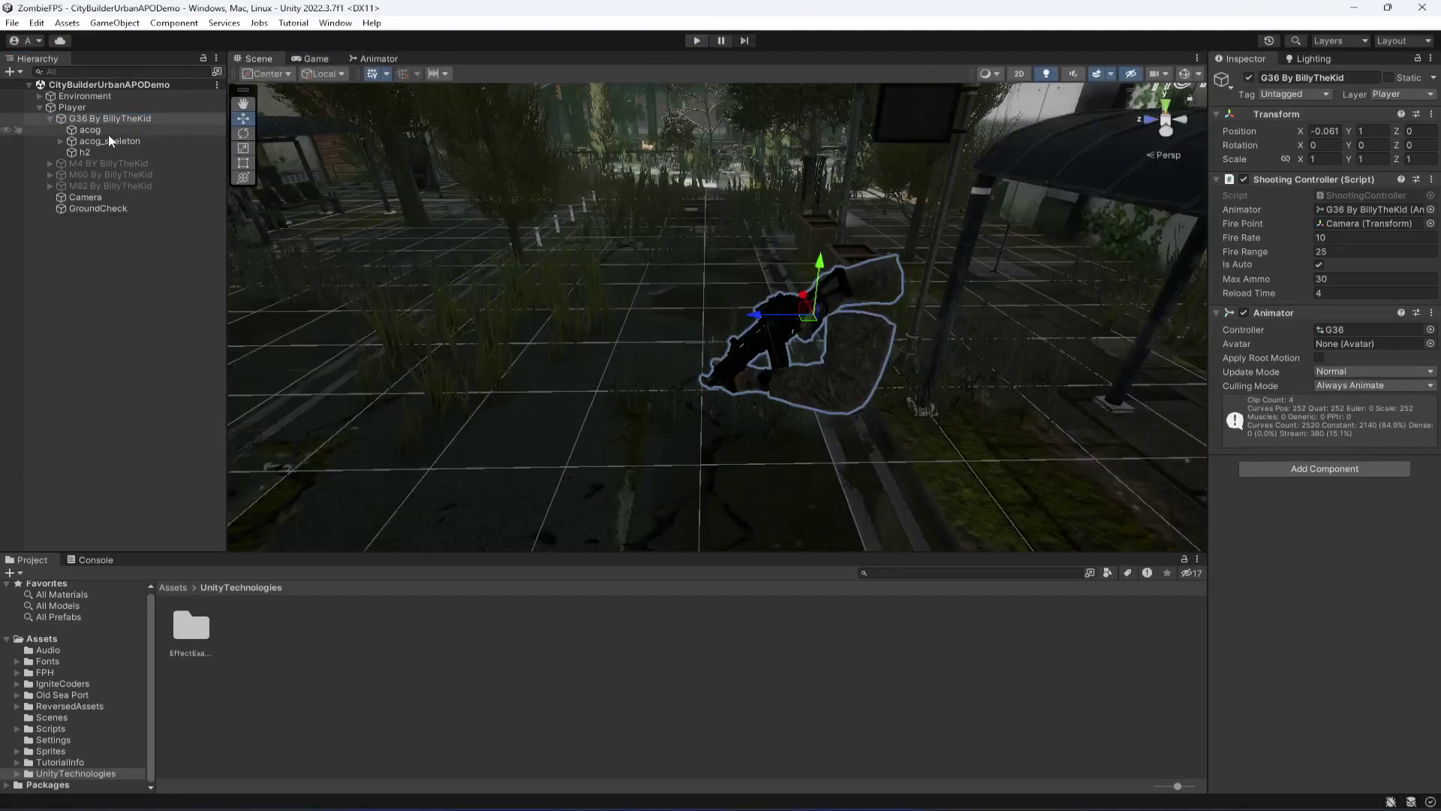
click(102, 131)
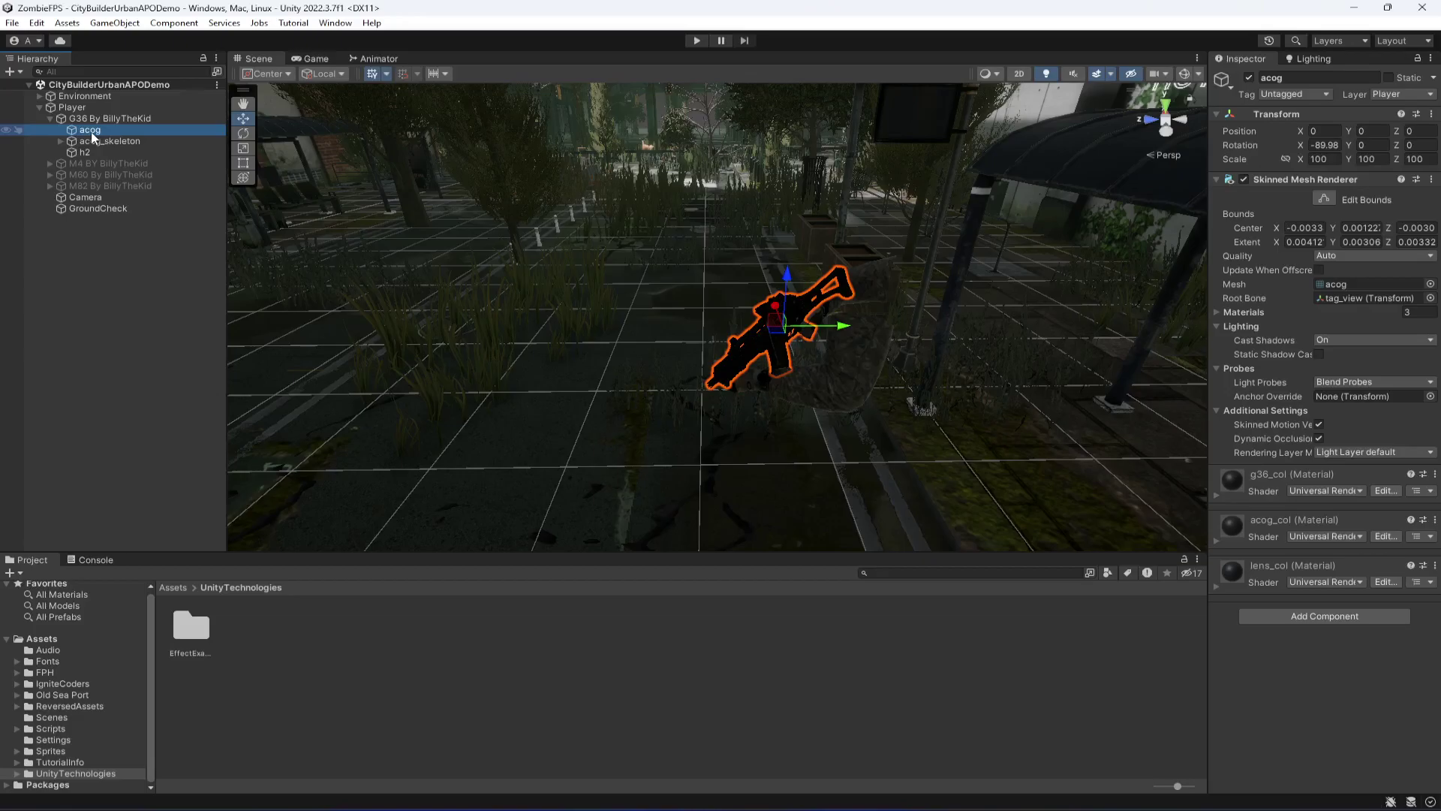
right_click(101, 132)
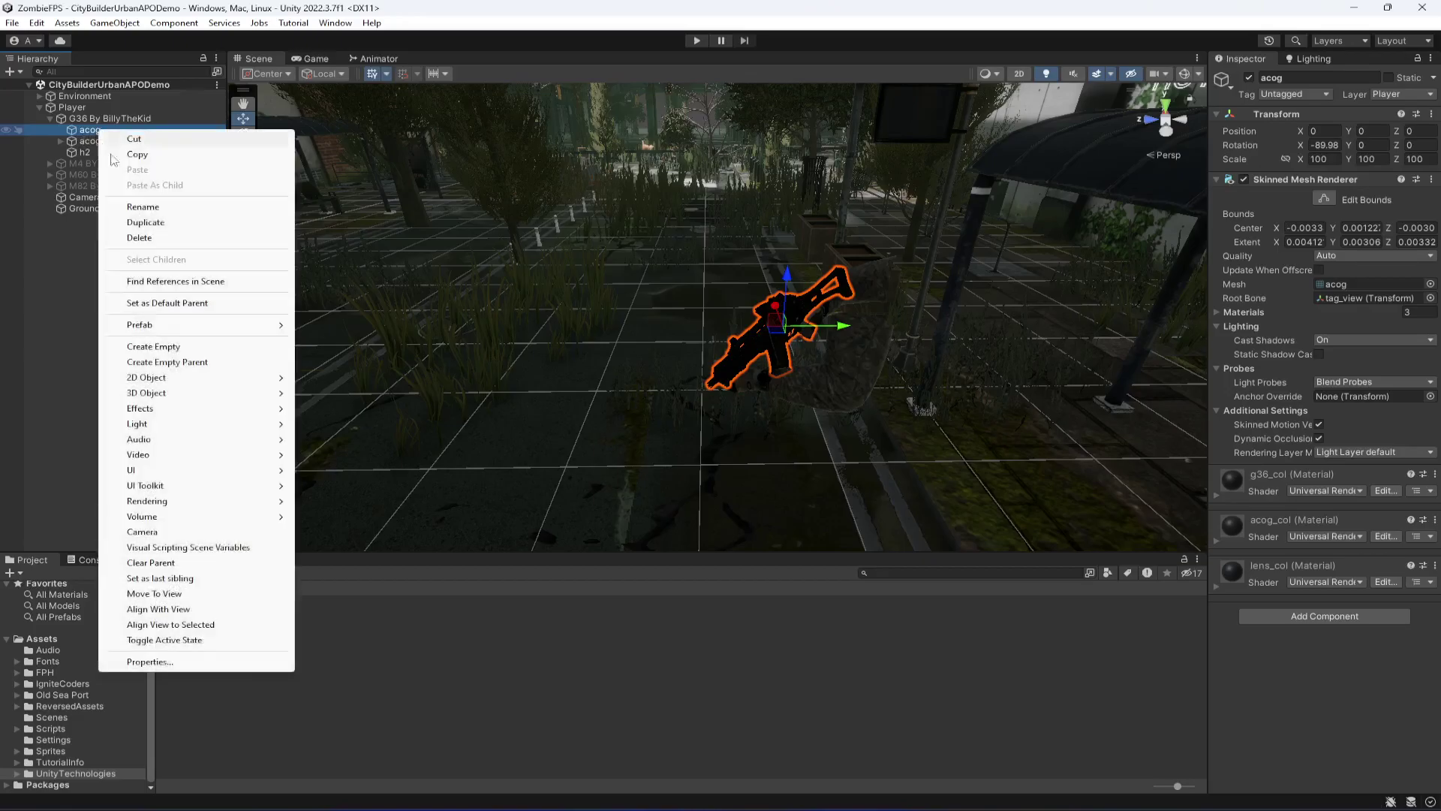
mouse_move(165, 397)
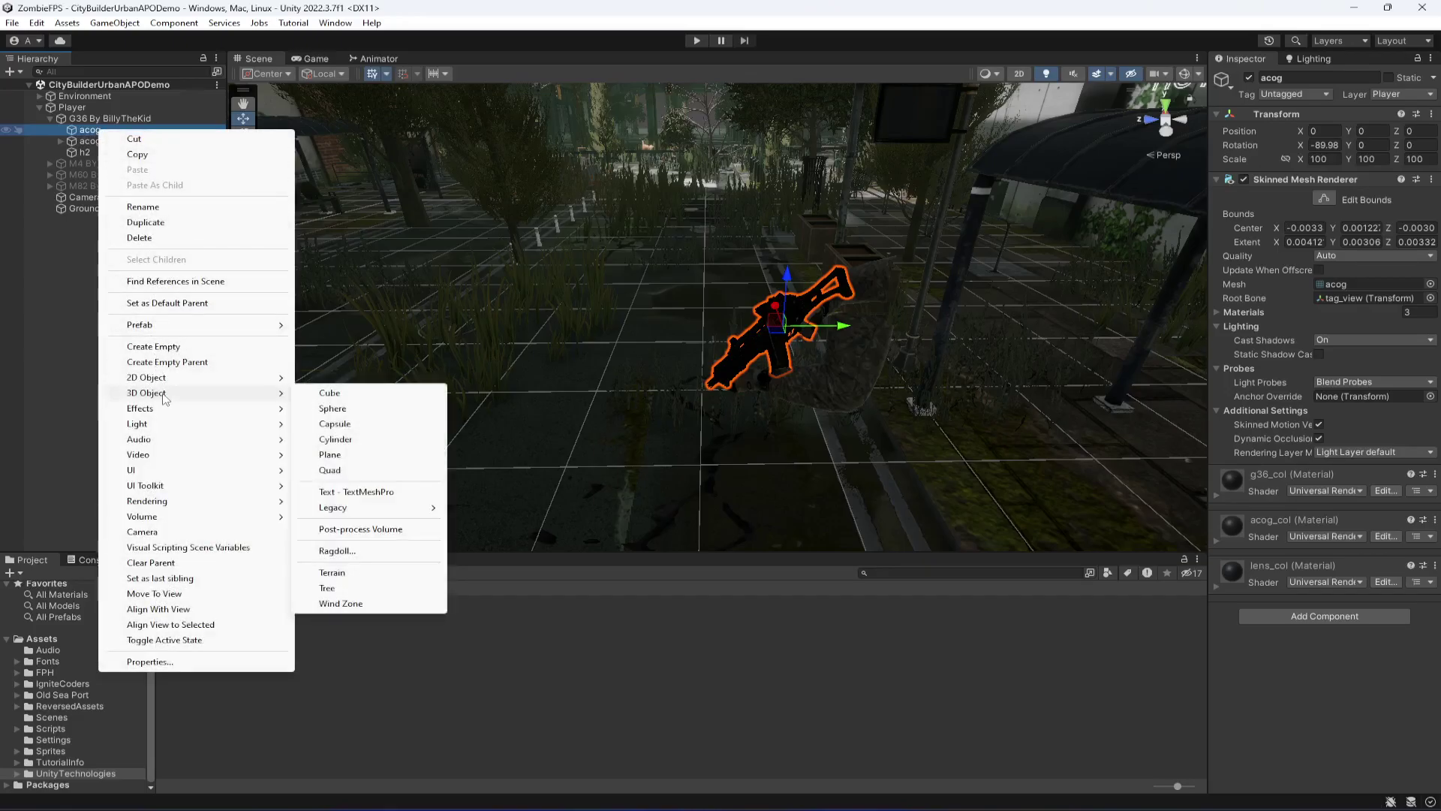
- Add a 3D cube as a child of the G36 weapon object
click(91, 120)
right_click(94, 119)
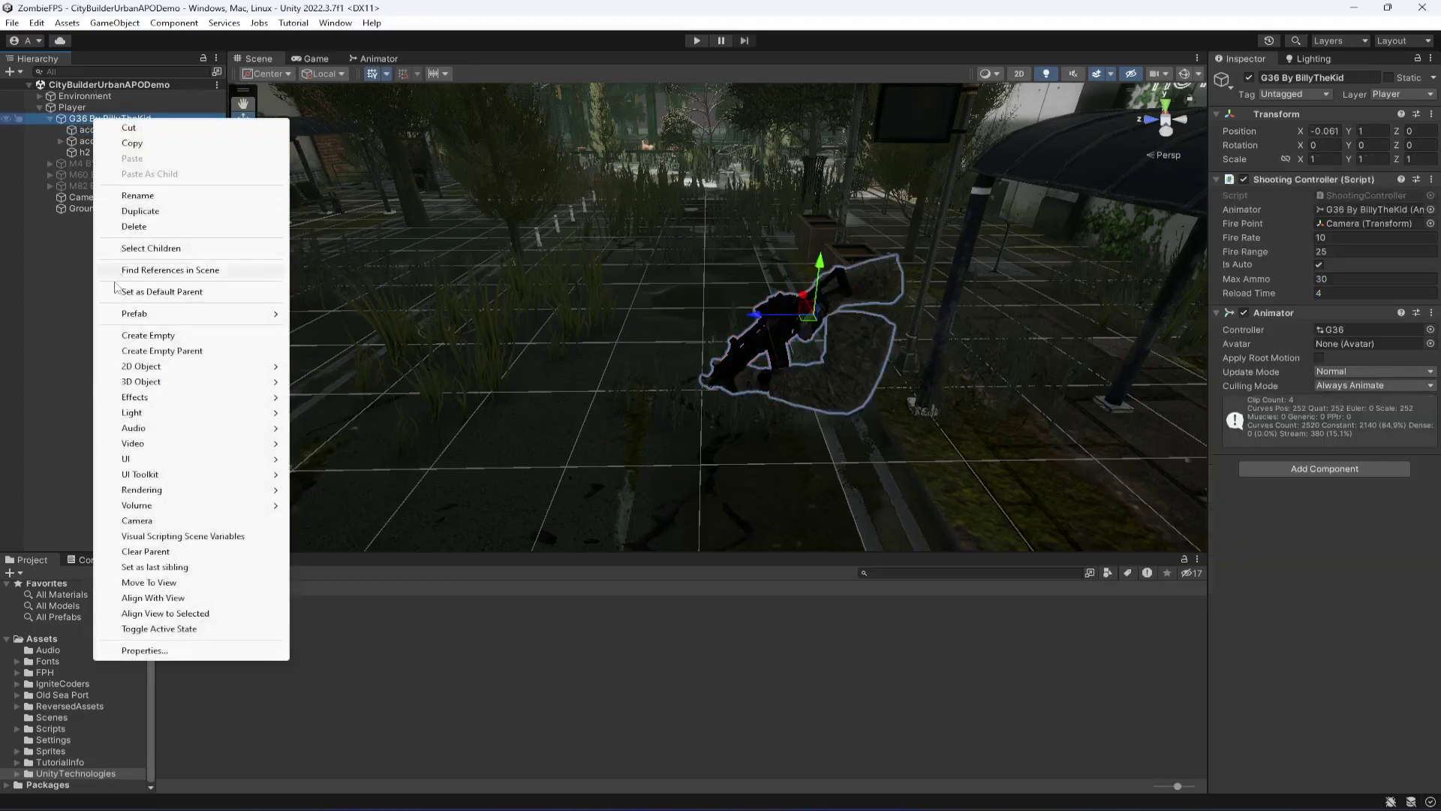
mouse_move(186, 385)
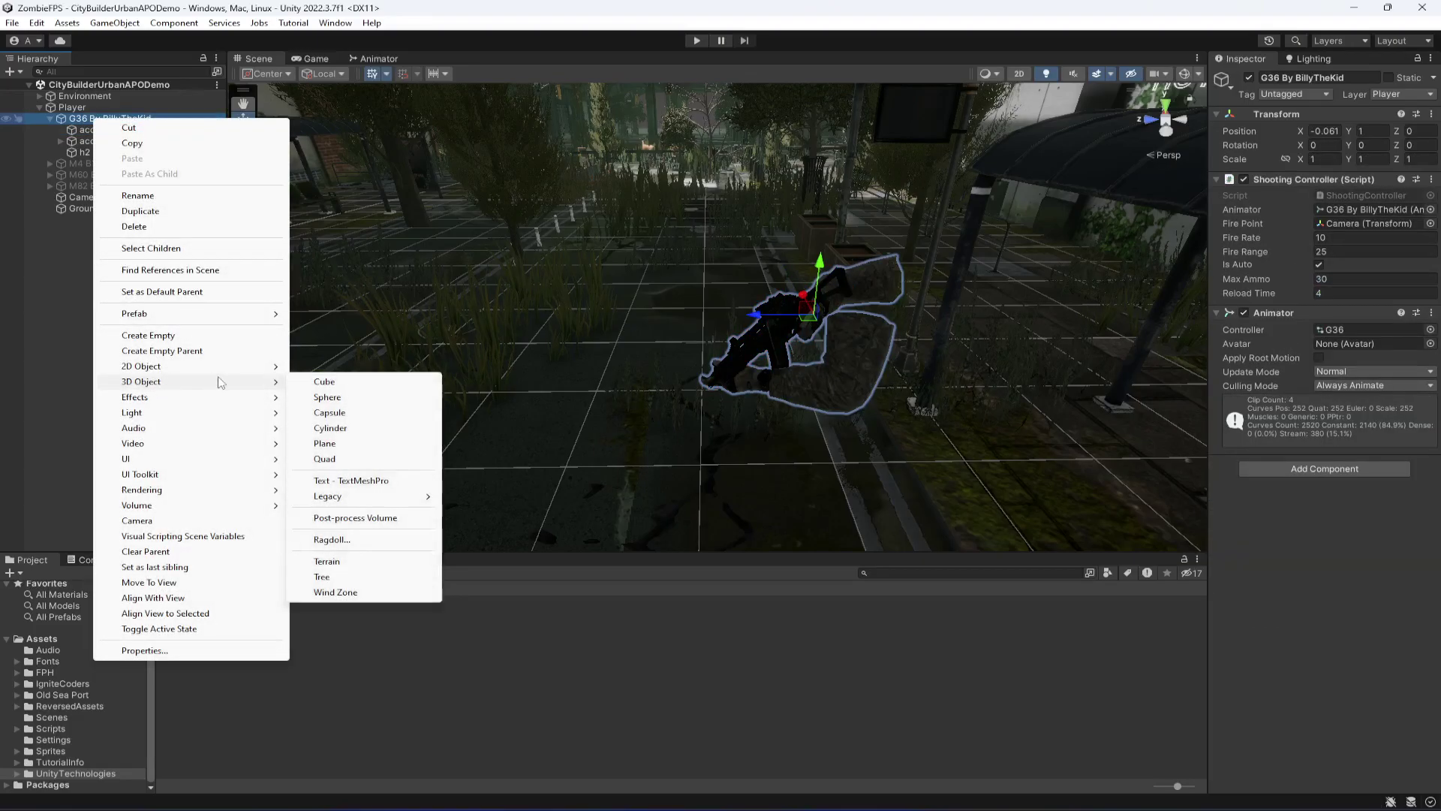
click(337, 383)
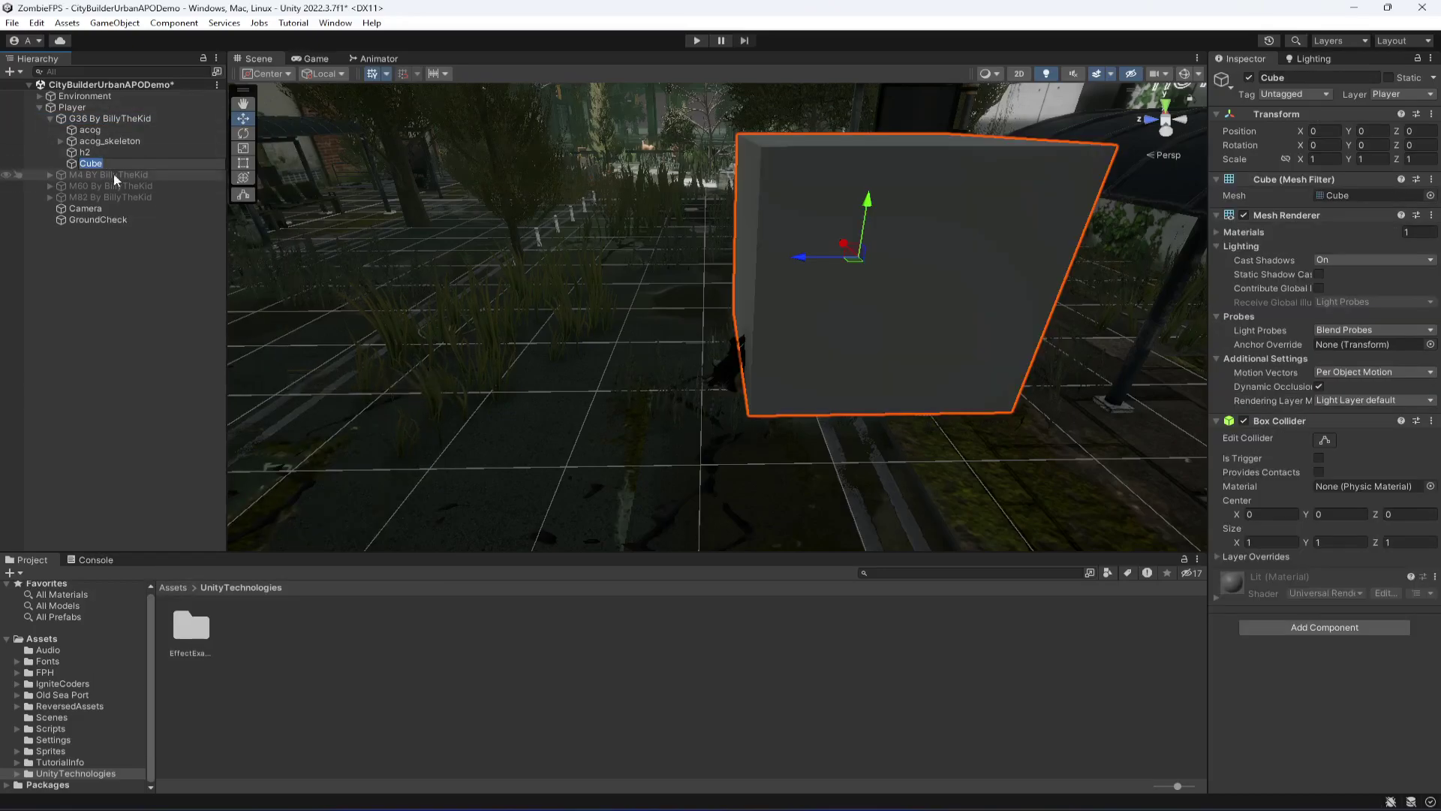
- Set the Cube's scale to 0.01 on the X, Y and Z axes
click(1324, 157)
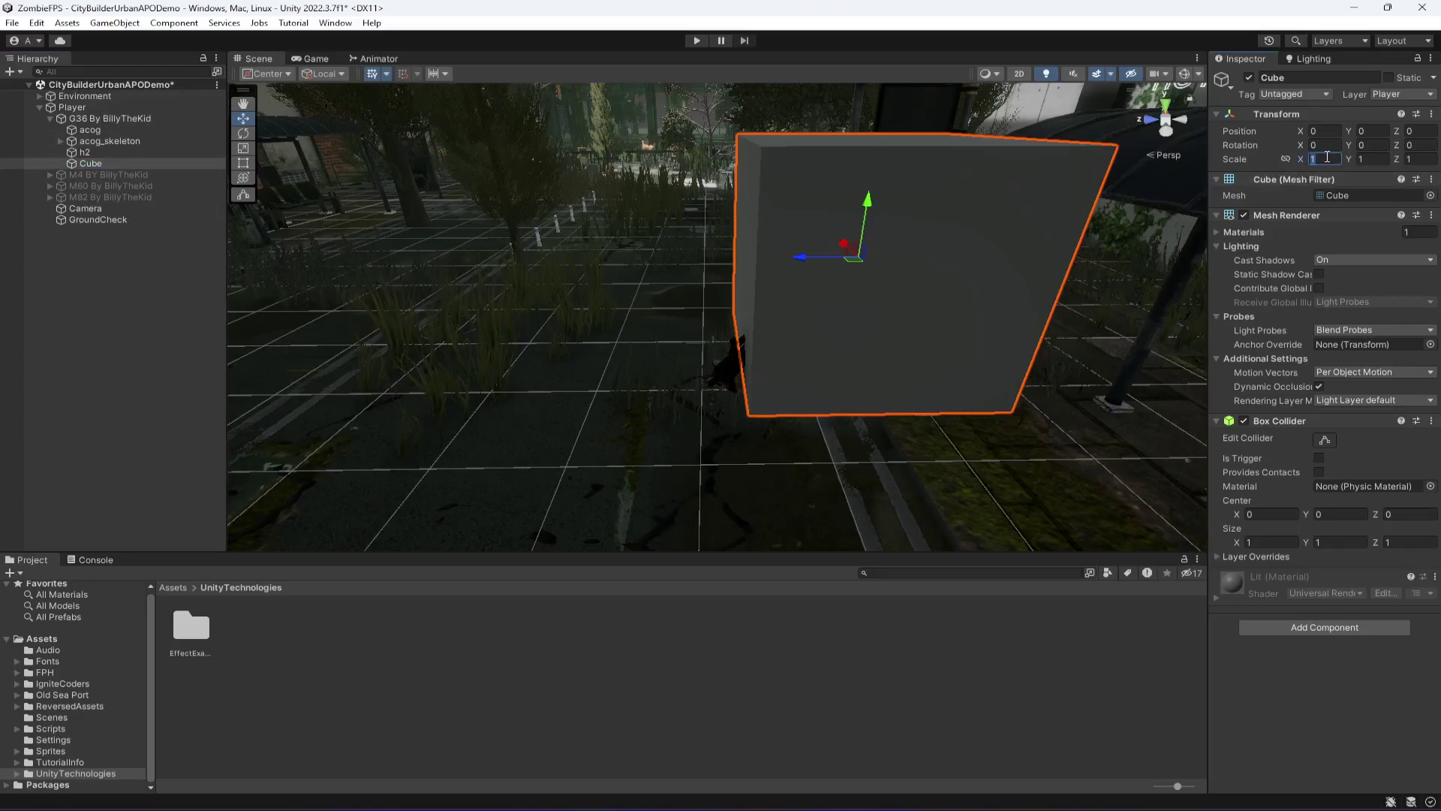
text(0.01)
key(Tab)
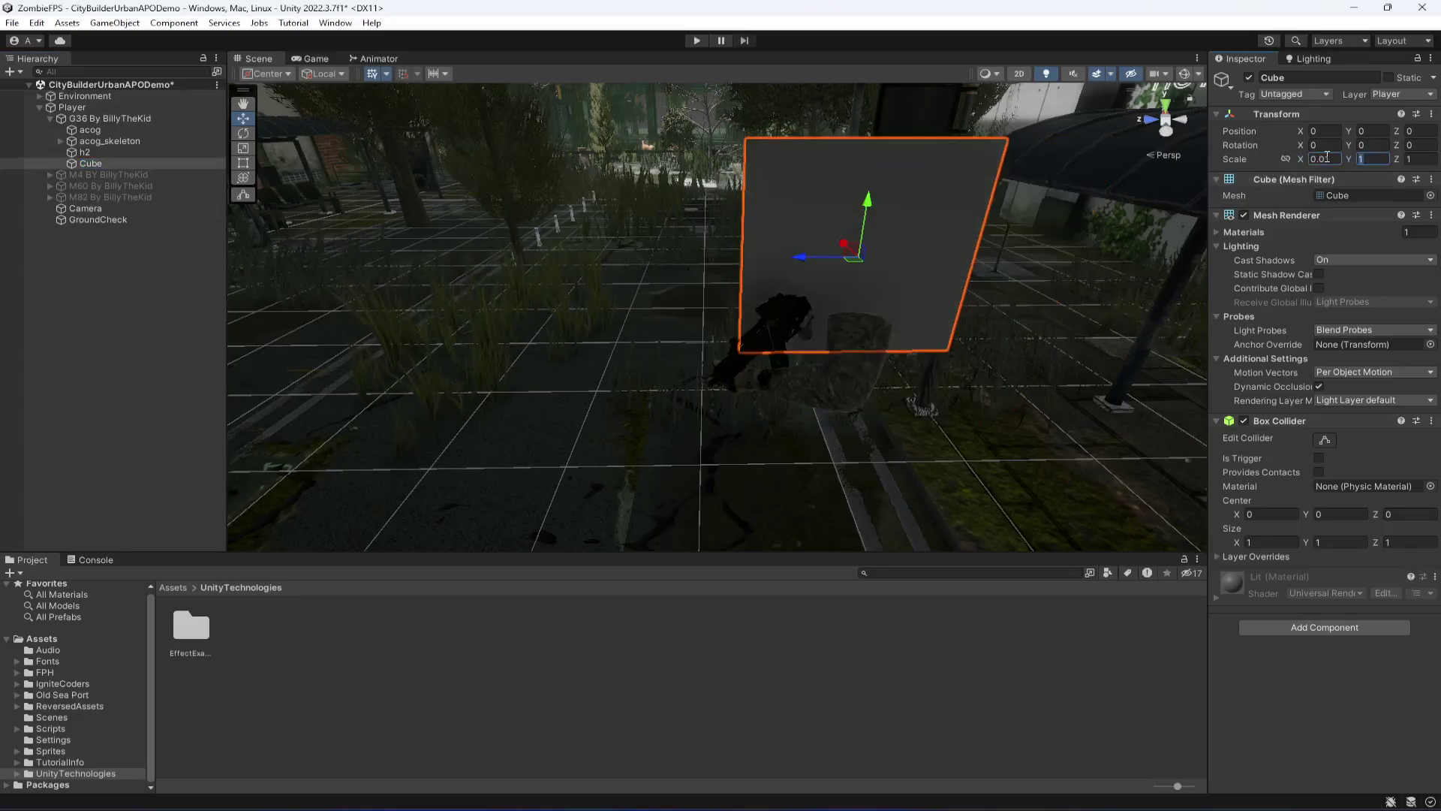
key(BackSpace)
text(0.01)
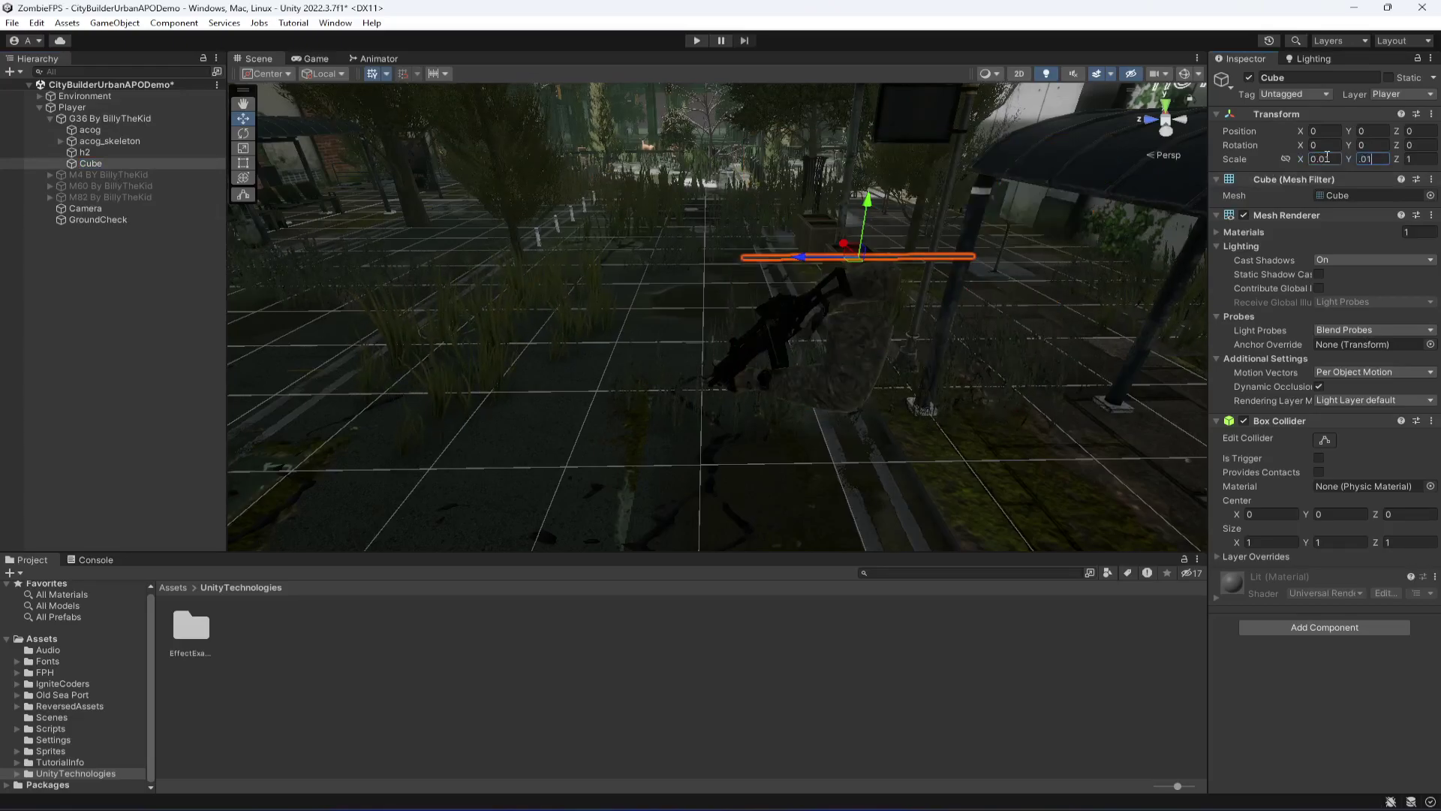
key(Tab)
text(0.01)
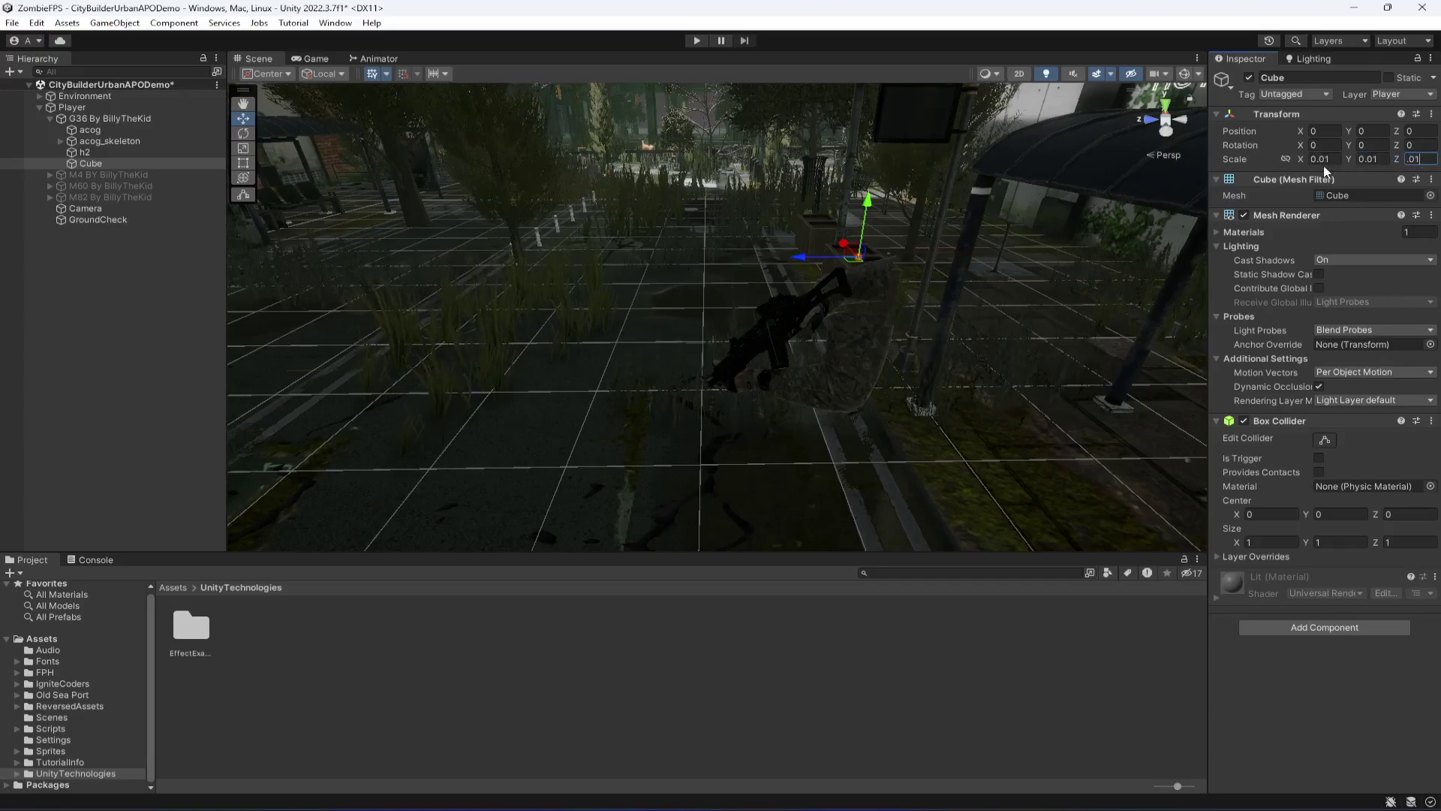
click(970, 645)
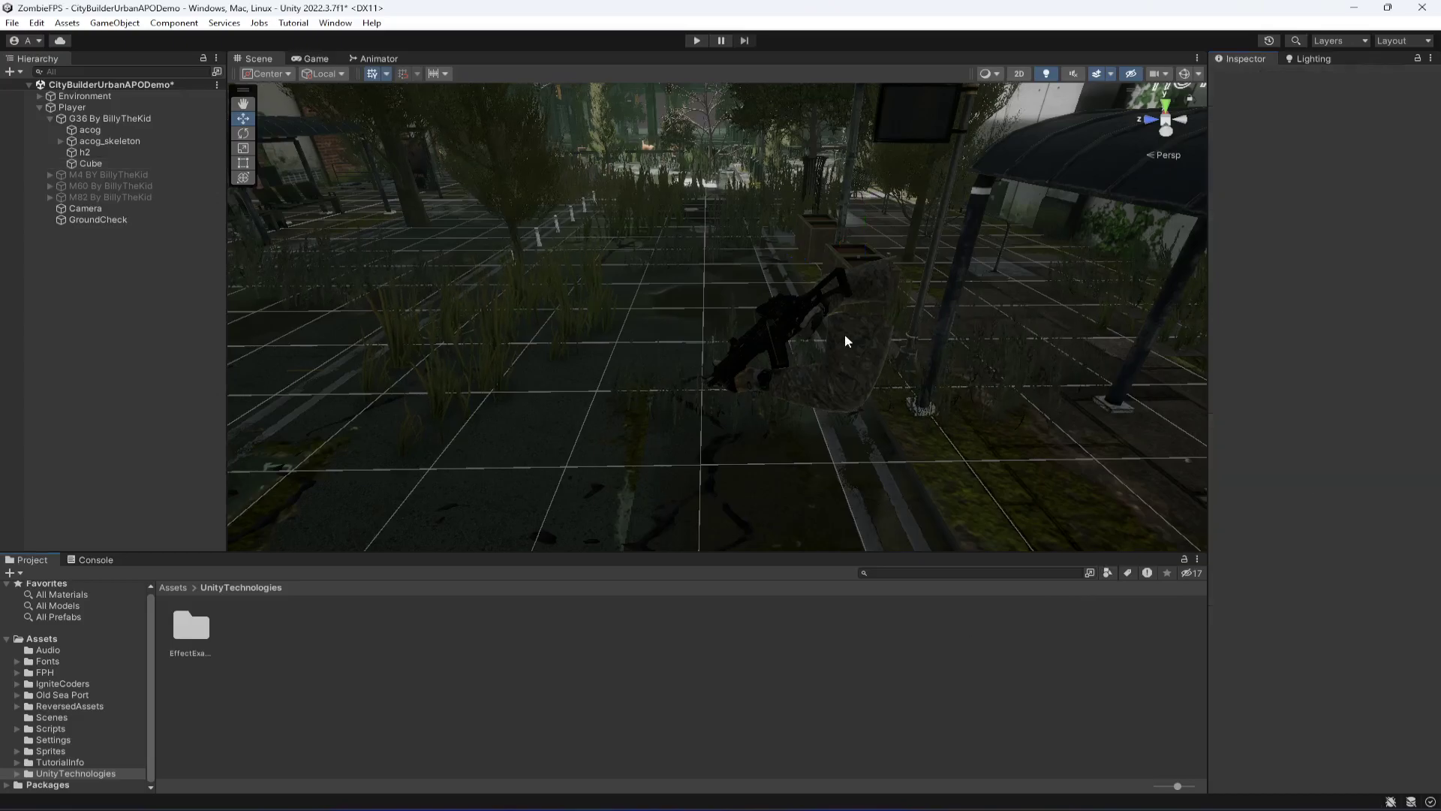
- Move the Cube under the acog object of the G36 weapon in the hierarchy
click(90, 163)
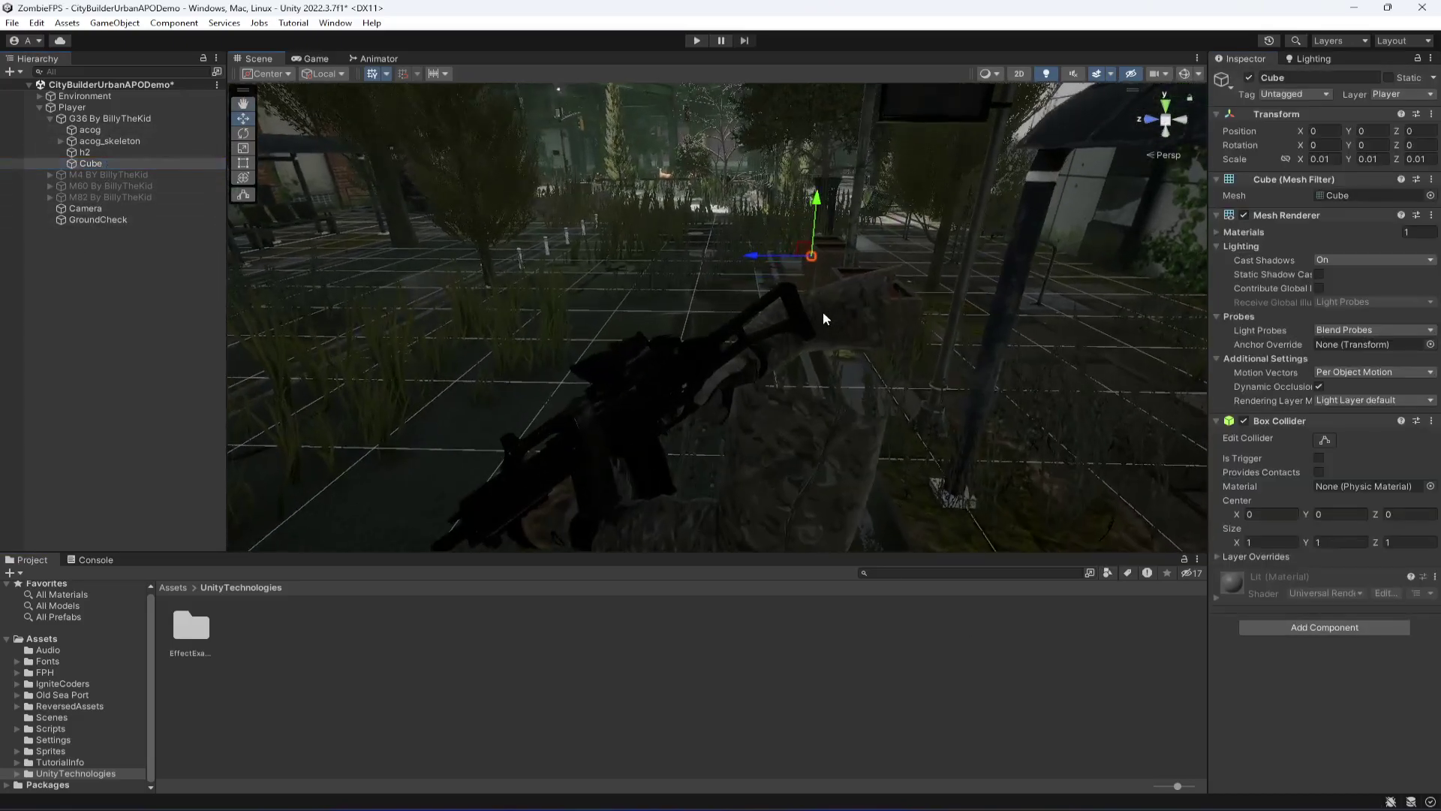
drag(92, 166, 105, 129)
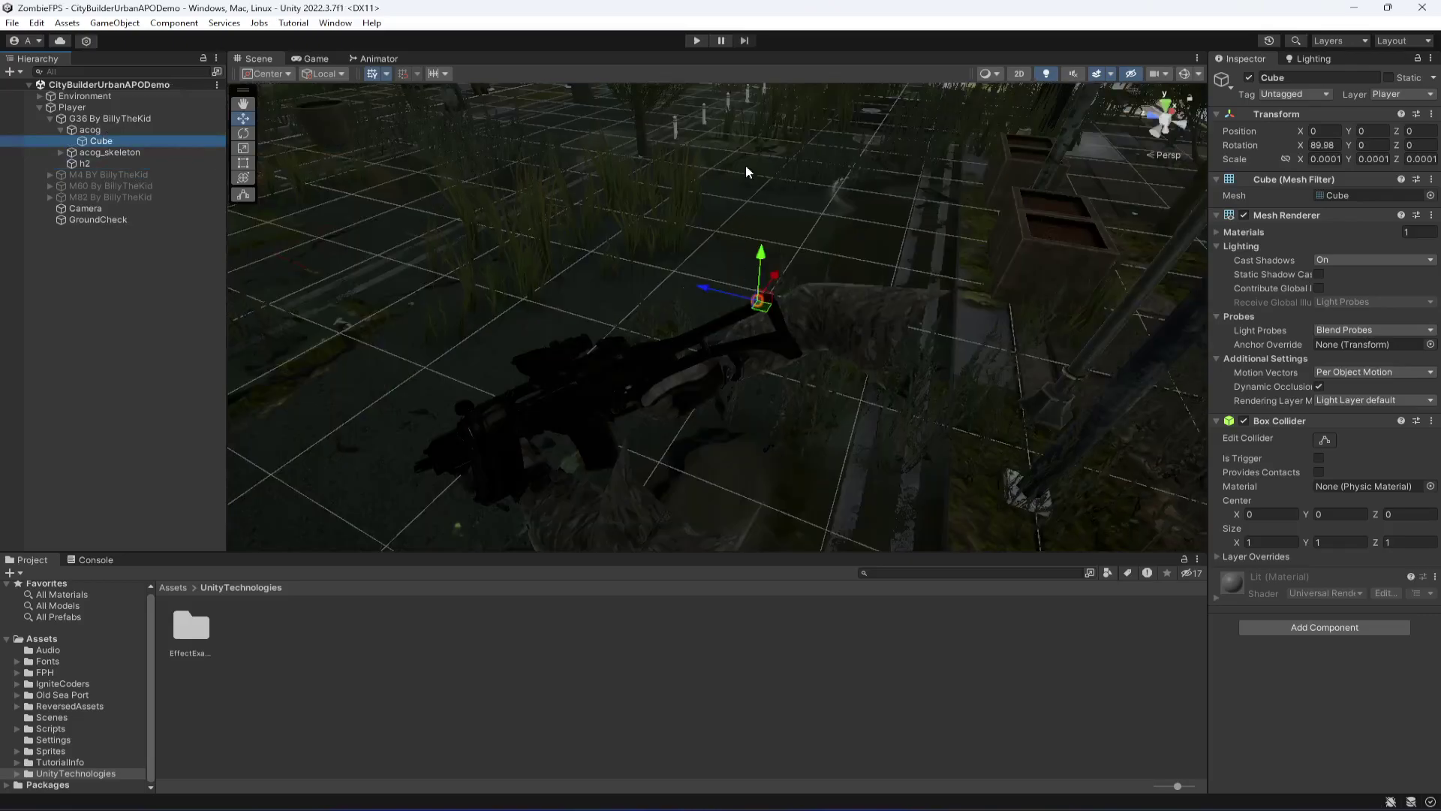
- Run the game until the G36 is raised, free the cursor and return to the Scene view with play mode active
click(700, 42)
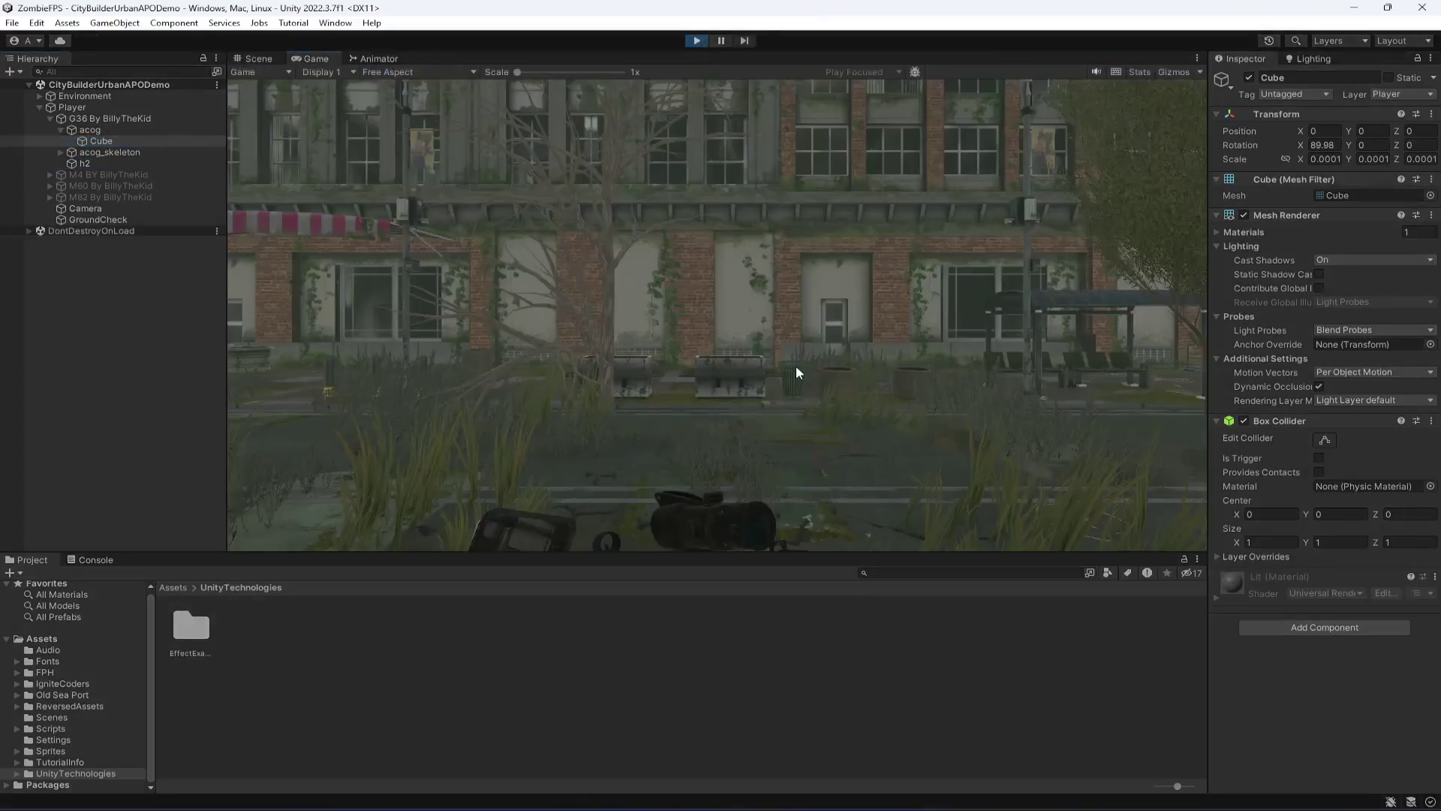
click(726, 246)
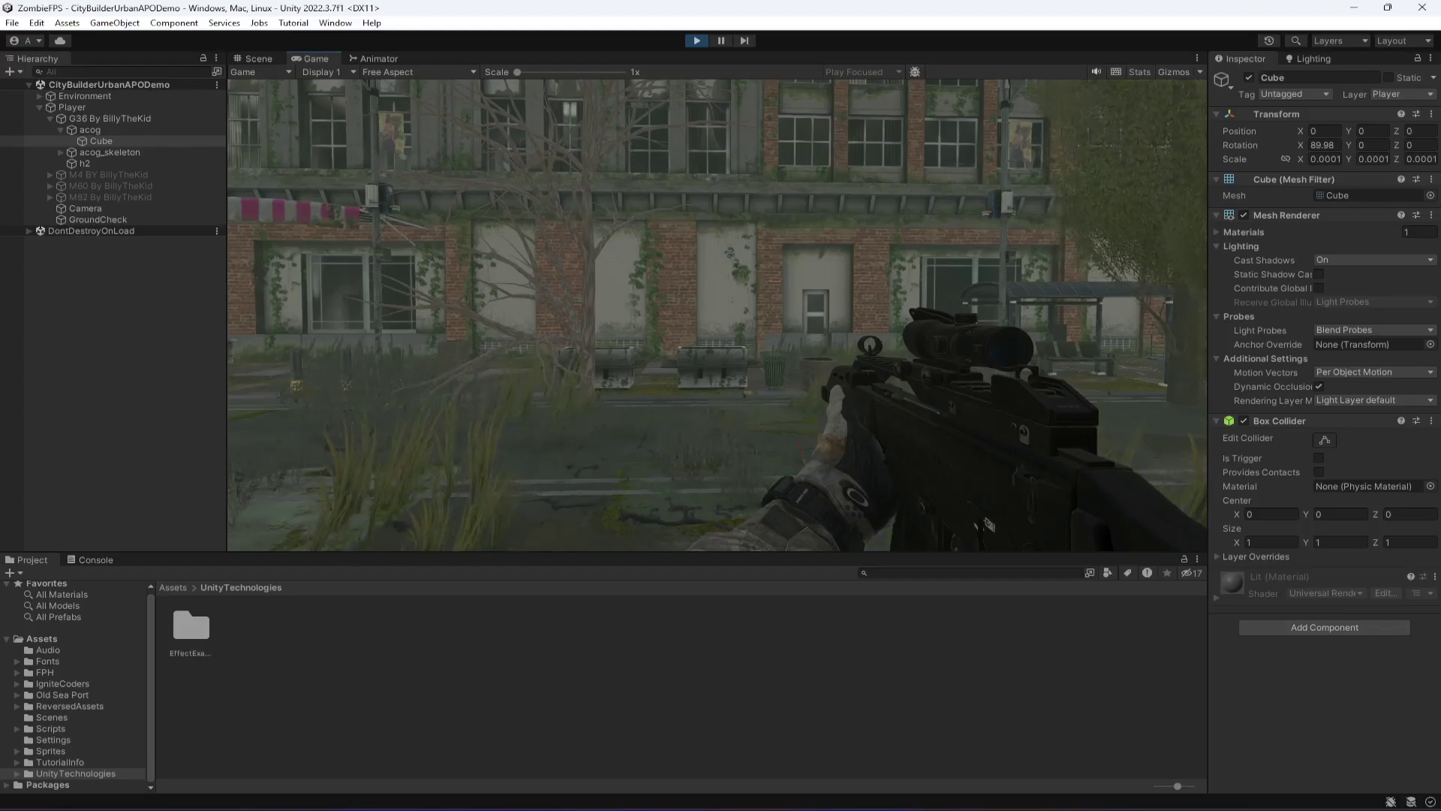
key(super)
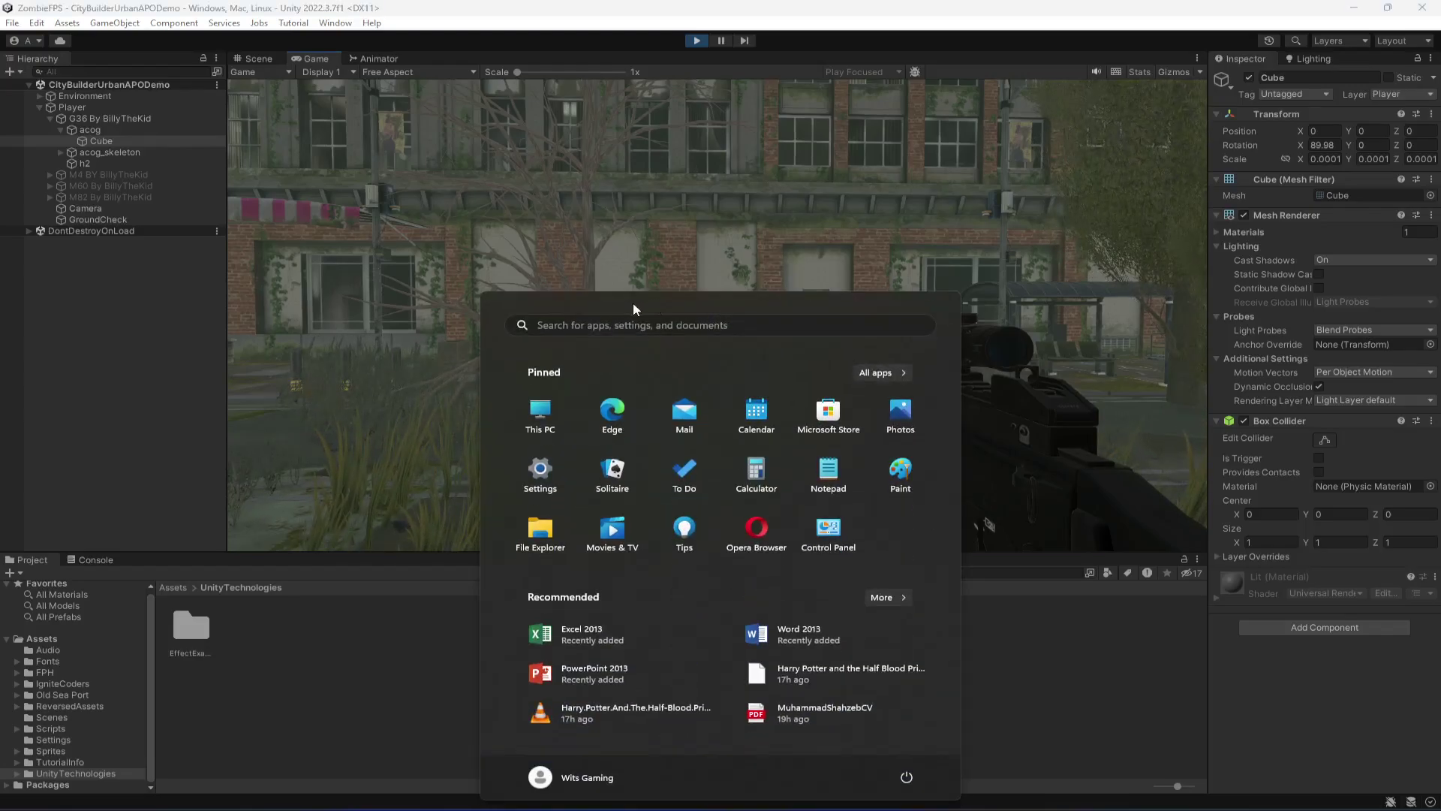
click(114, 288)
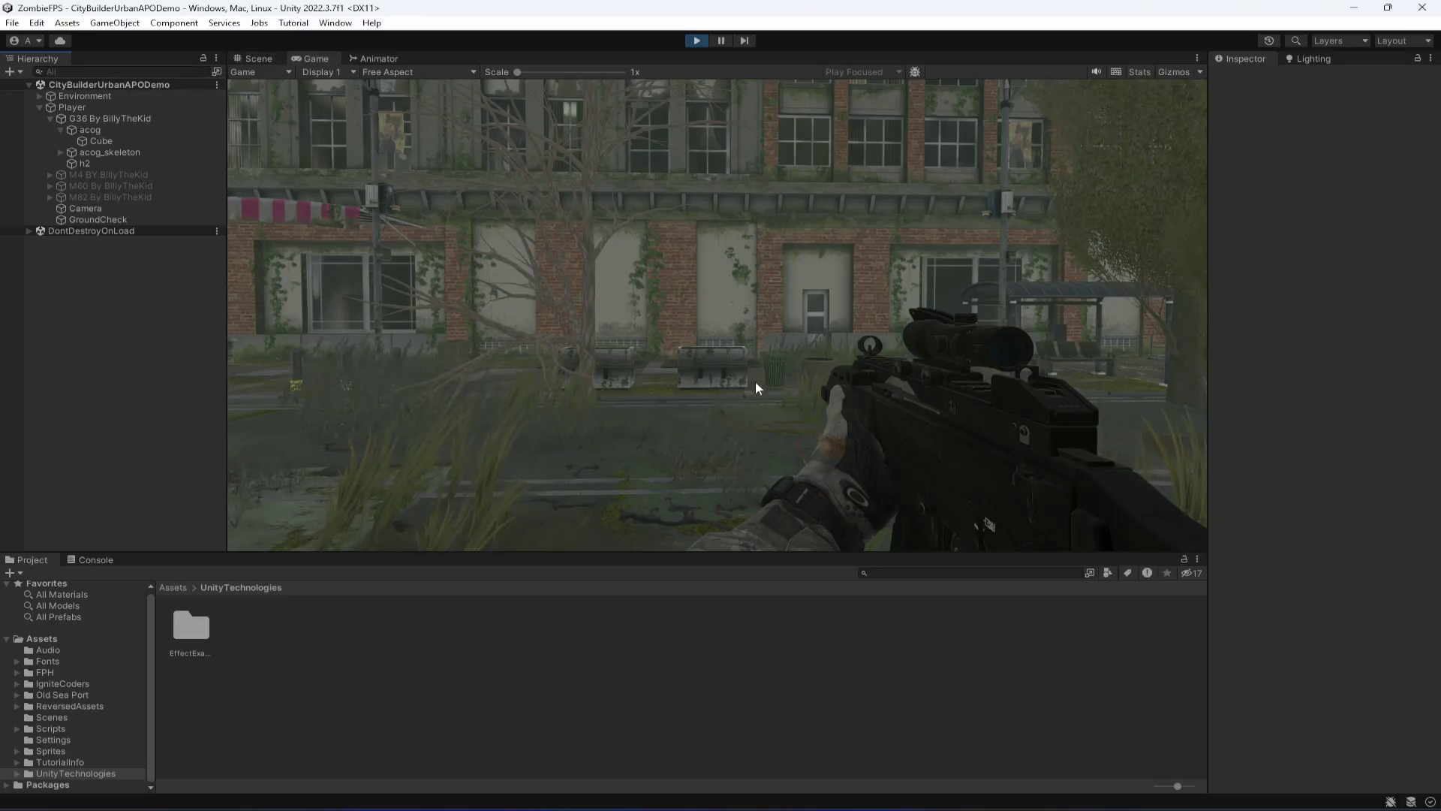
click(256, 59)
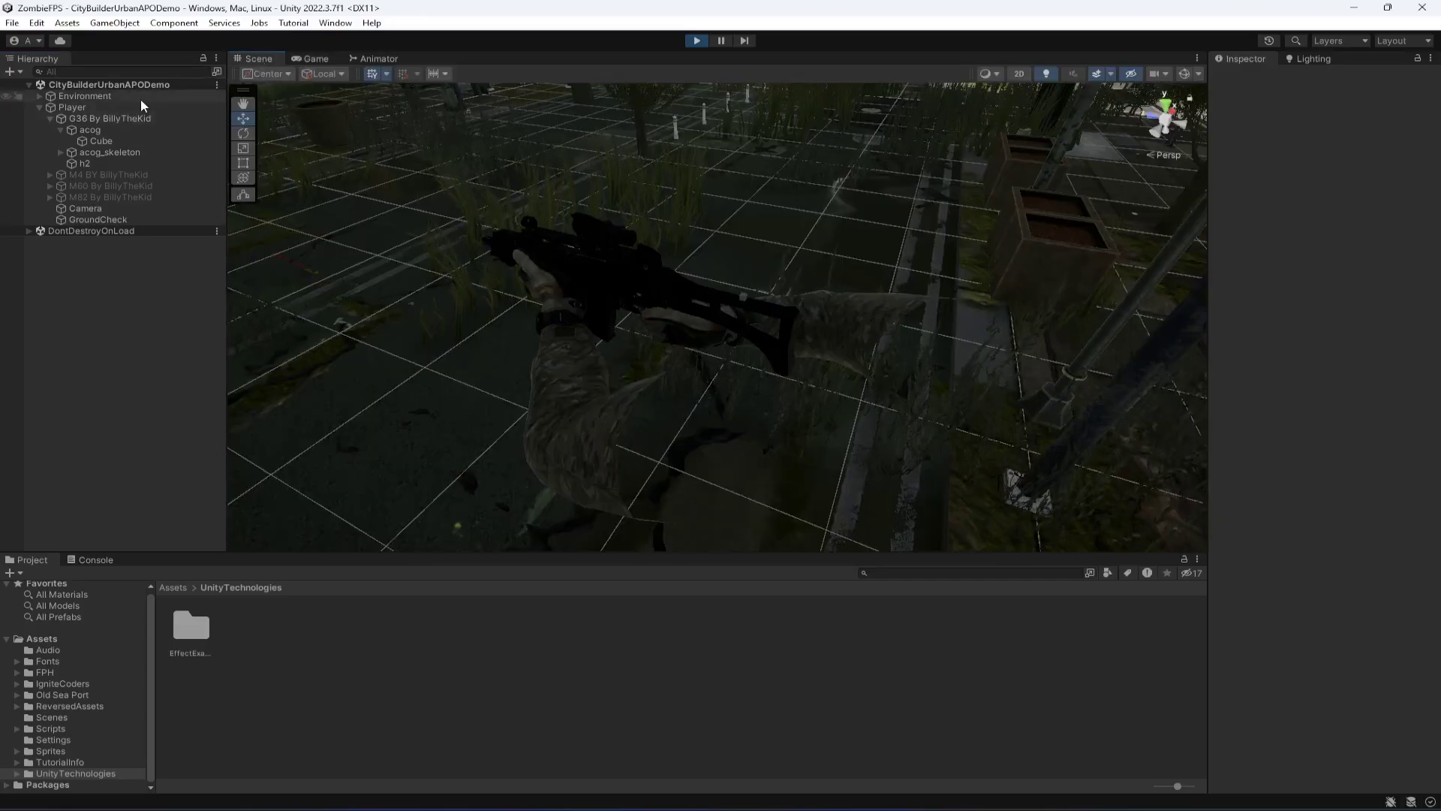
- Move the Cube along its axes to the G36's muzzle, to about X 0.0012, Y -0.008, Z -0.001
click(102, 141)
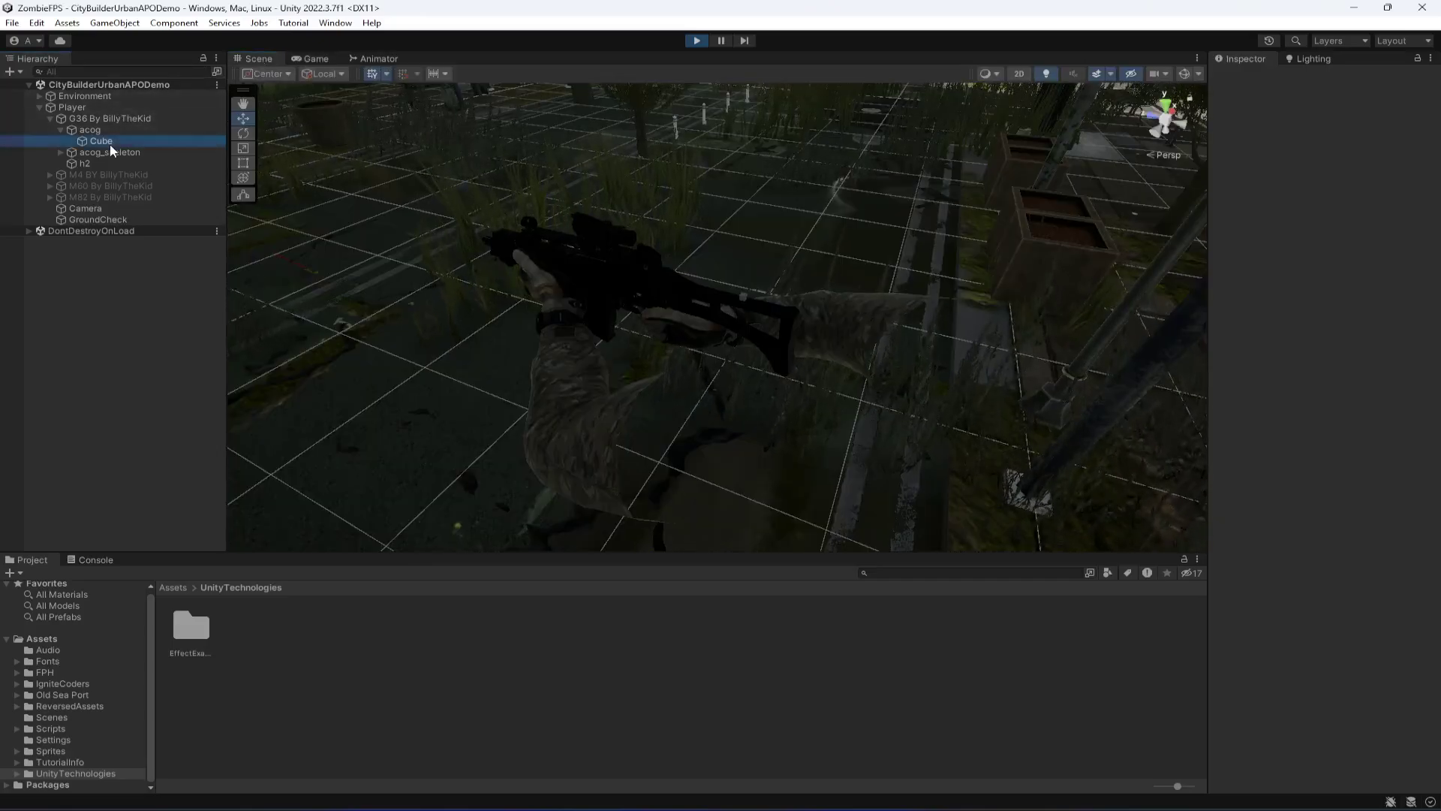
right_drag(748, 292, 681, 258)
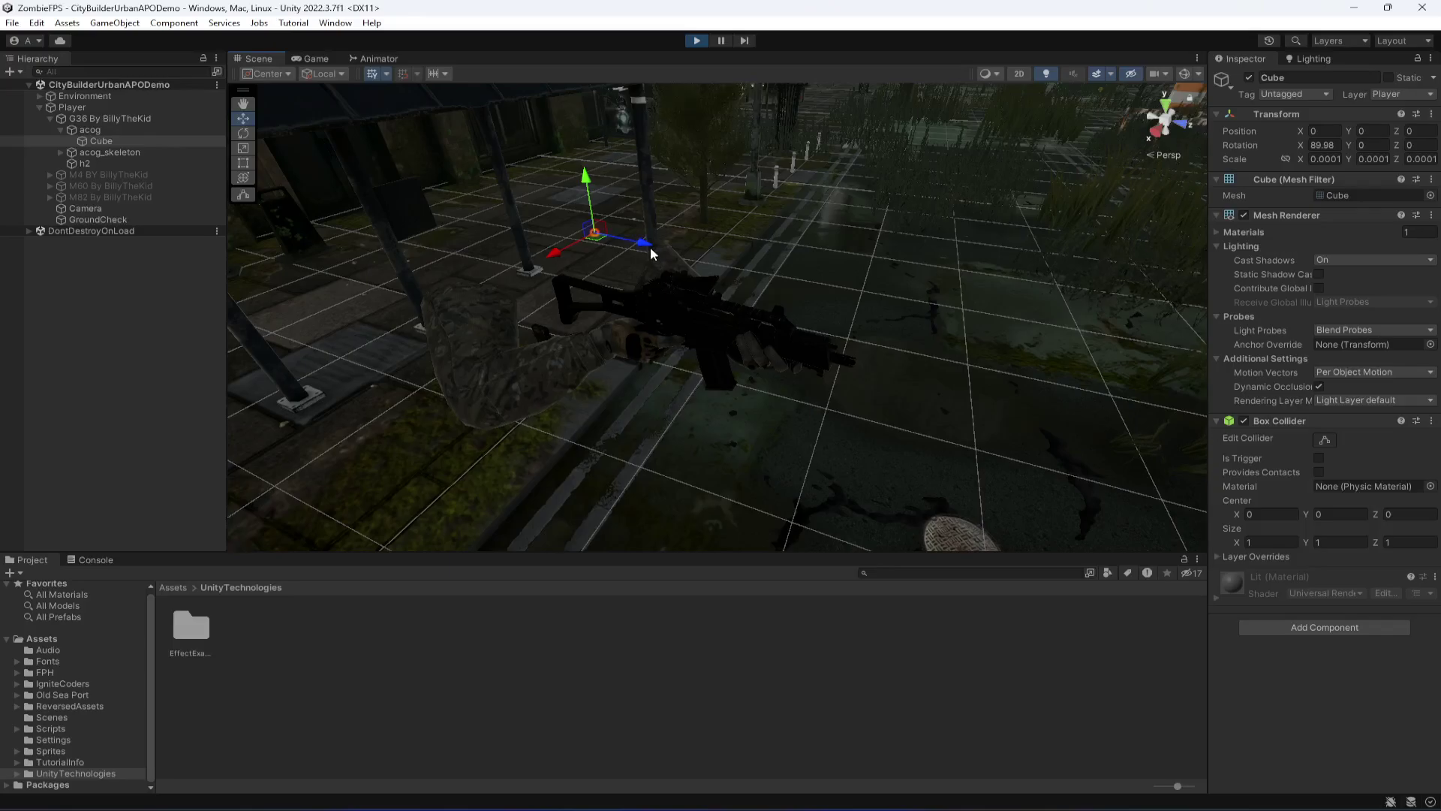
drag(650, 251, 848, 389)
right_drag(848, 389, 668, 219)
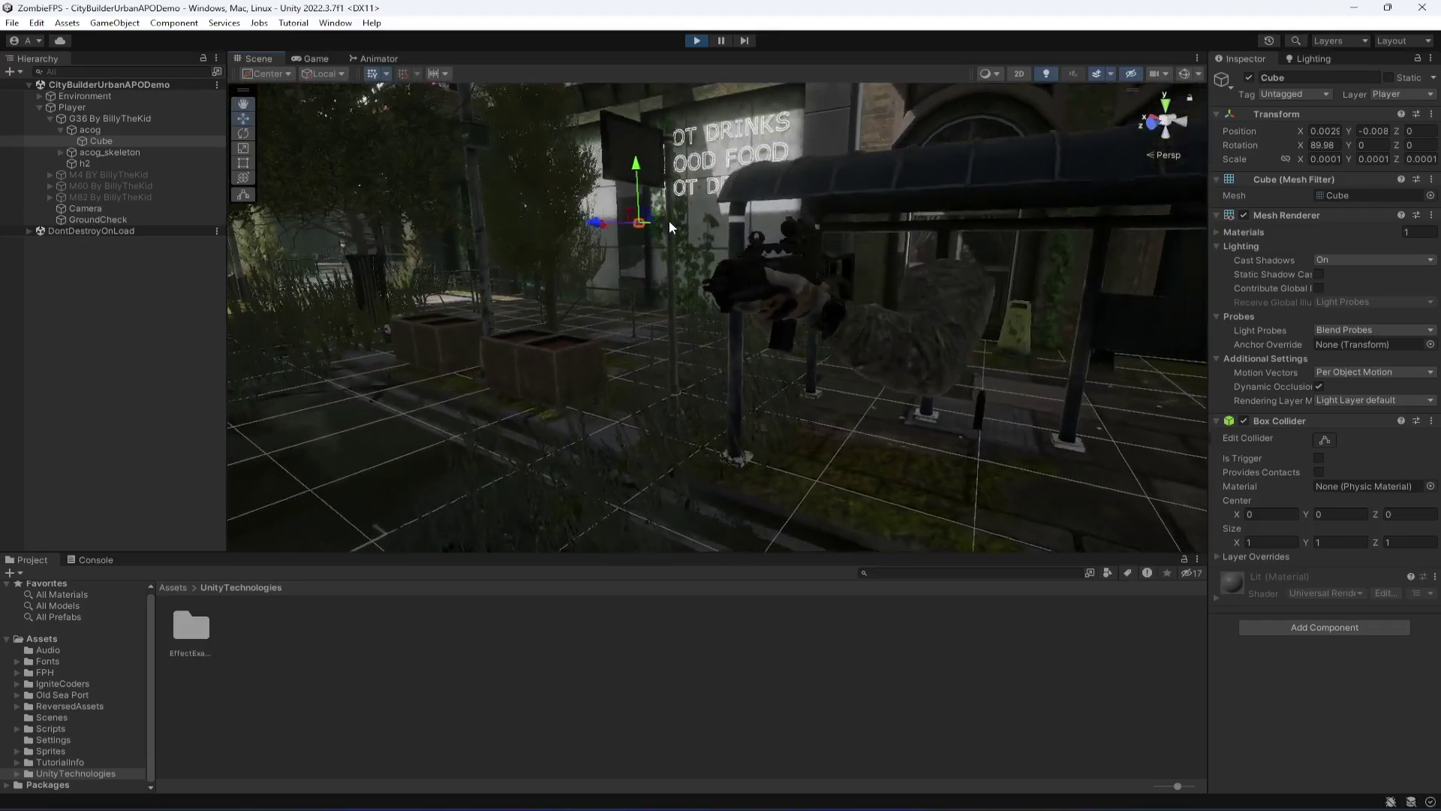
drag(605, 171, 656, 277)
right_drag(655, 276, 704, 357)
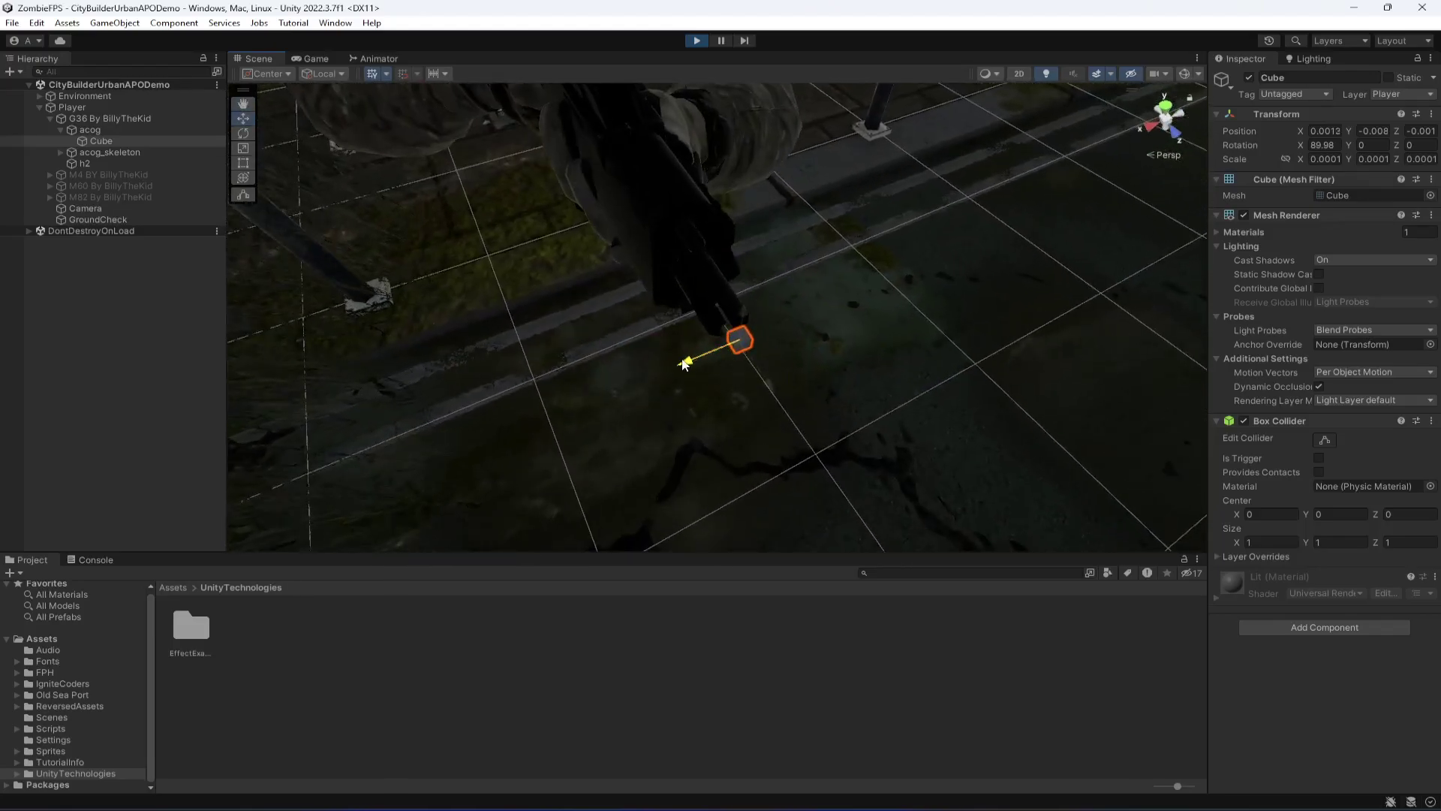
- Fine-tune the Cube's sideways alignment with the barrel tip to about X 0.0012, checking it from several angles
right_drag(750, 366, 989, 330)
right_drag(884, 414, 847, 259)
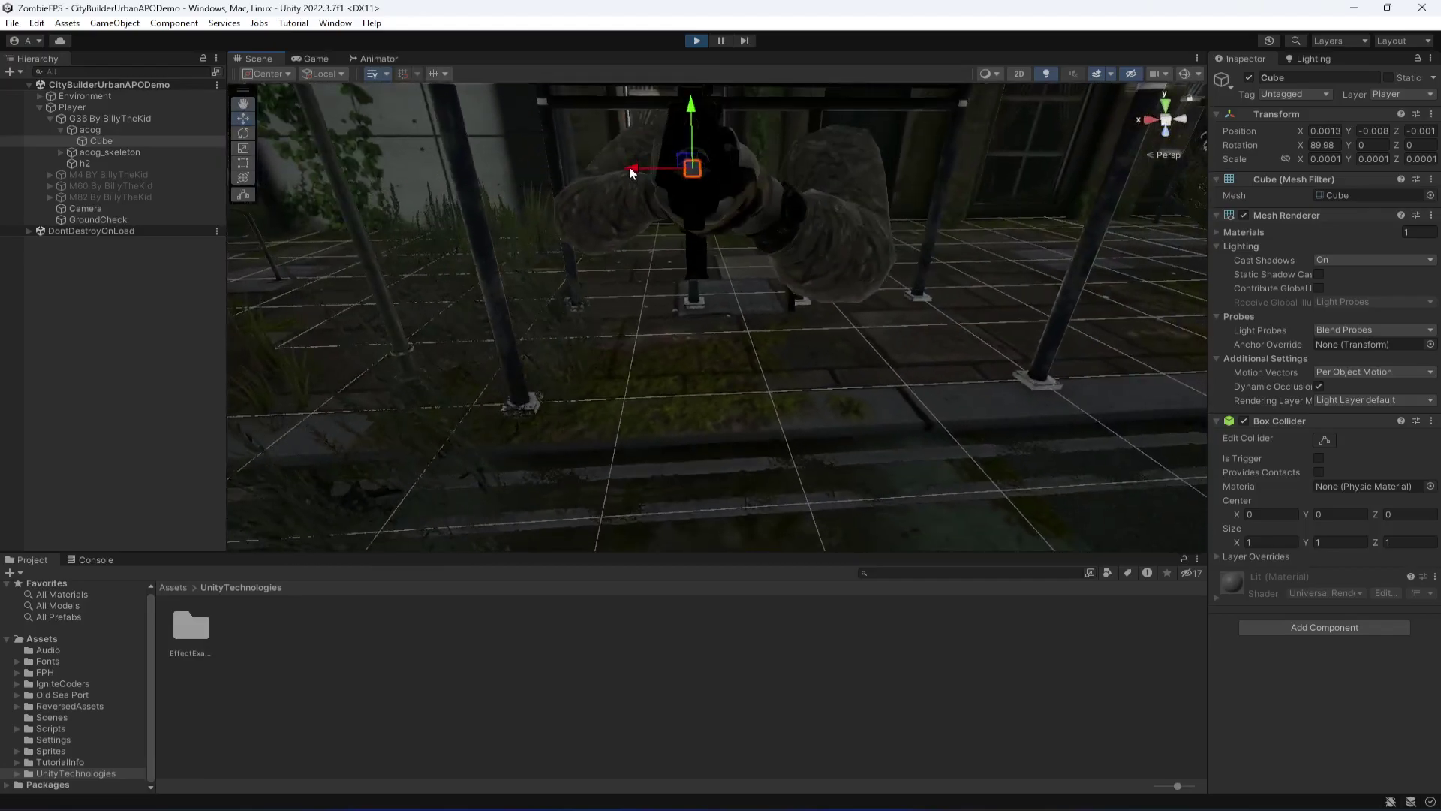
right_drag(644, 172, 613, 354)
mouse_move(768, 349)
mouse_down()
mouse_move(783, 350)
mouse_move(752, 349)
mouse_move(766, 349)
mouse_up()
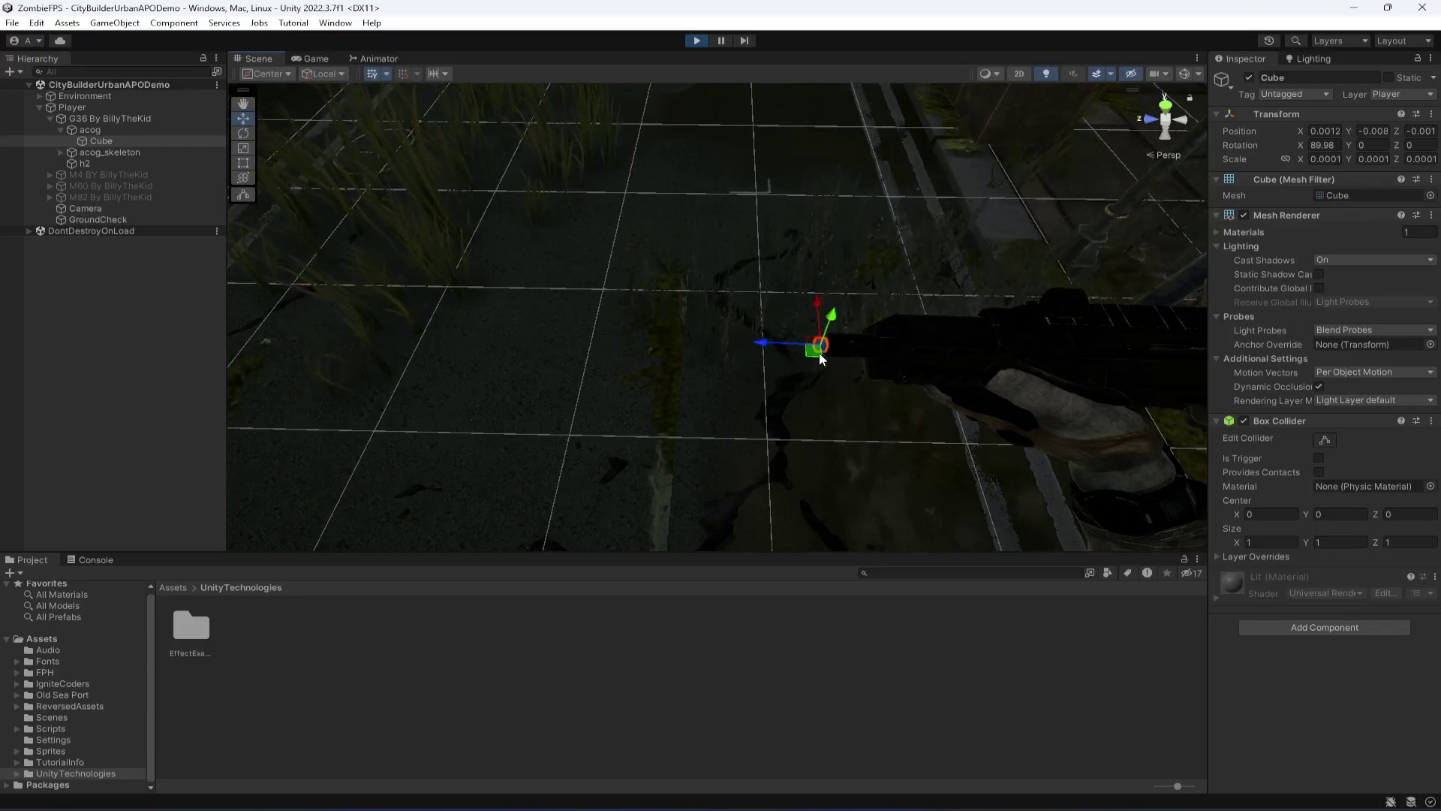
right_drag(740, 383, 1036, 347)
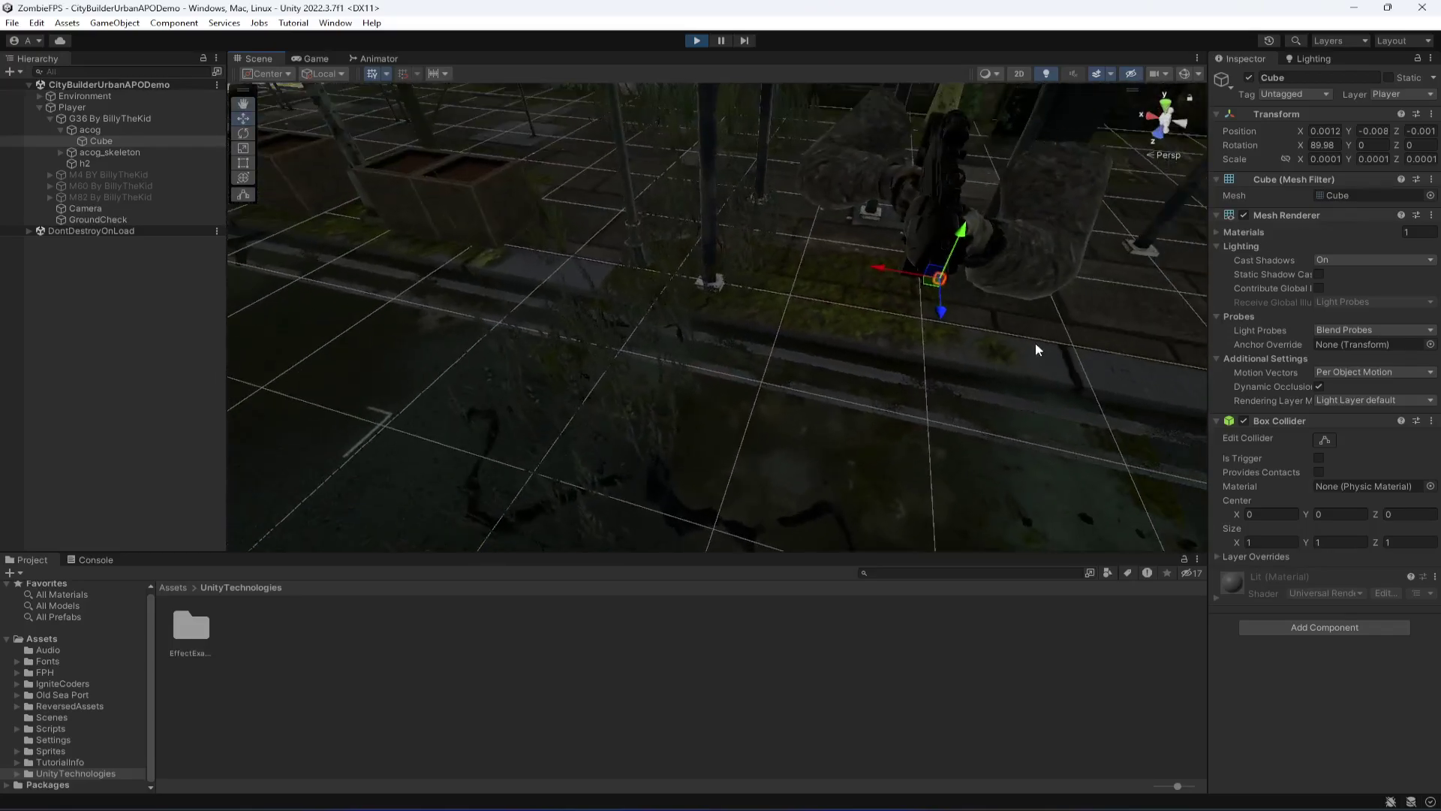
- Copy the Cube's Transform component while the game is still running
click(102, 141)
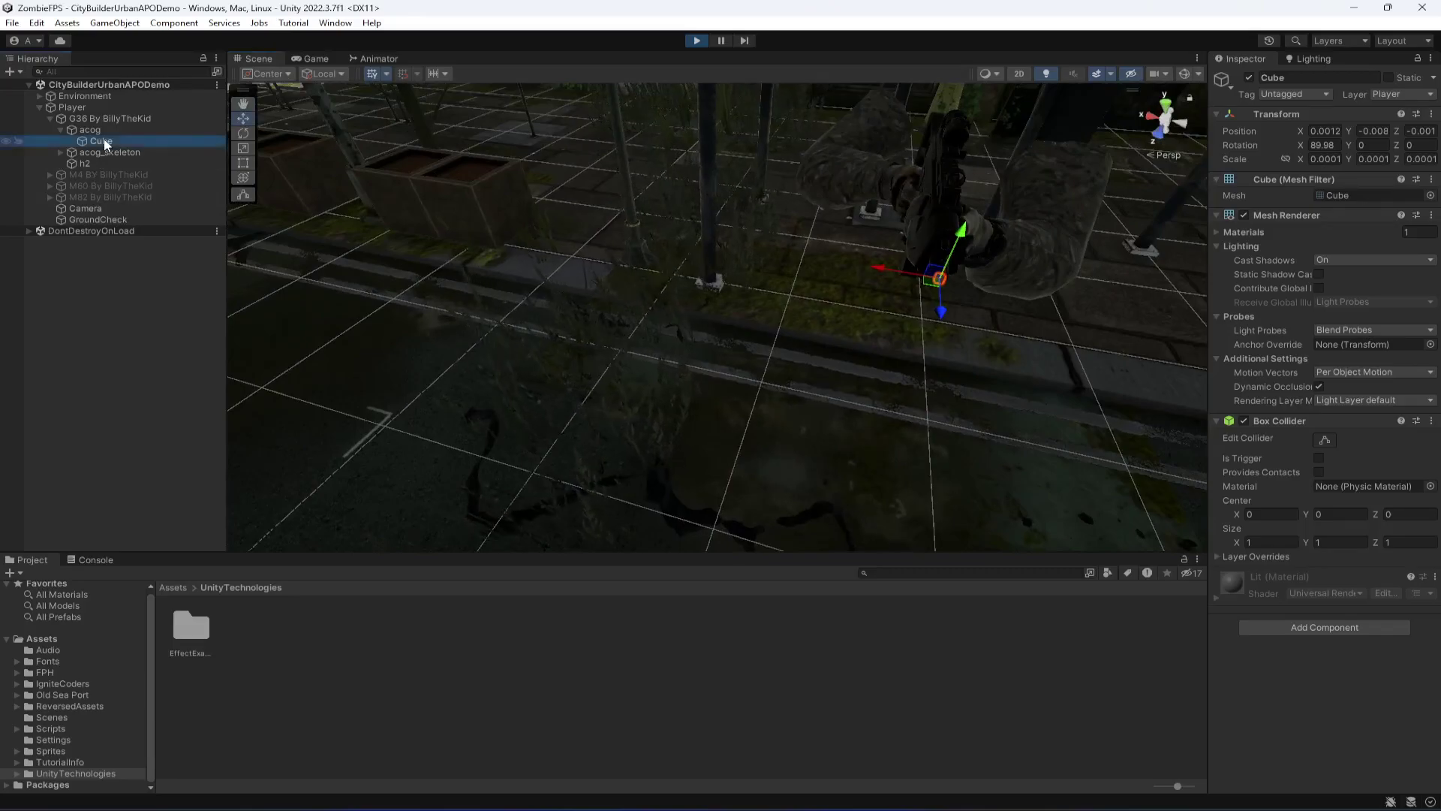
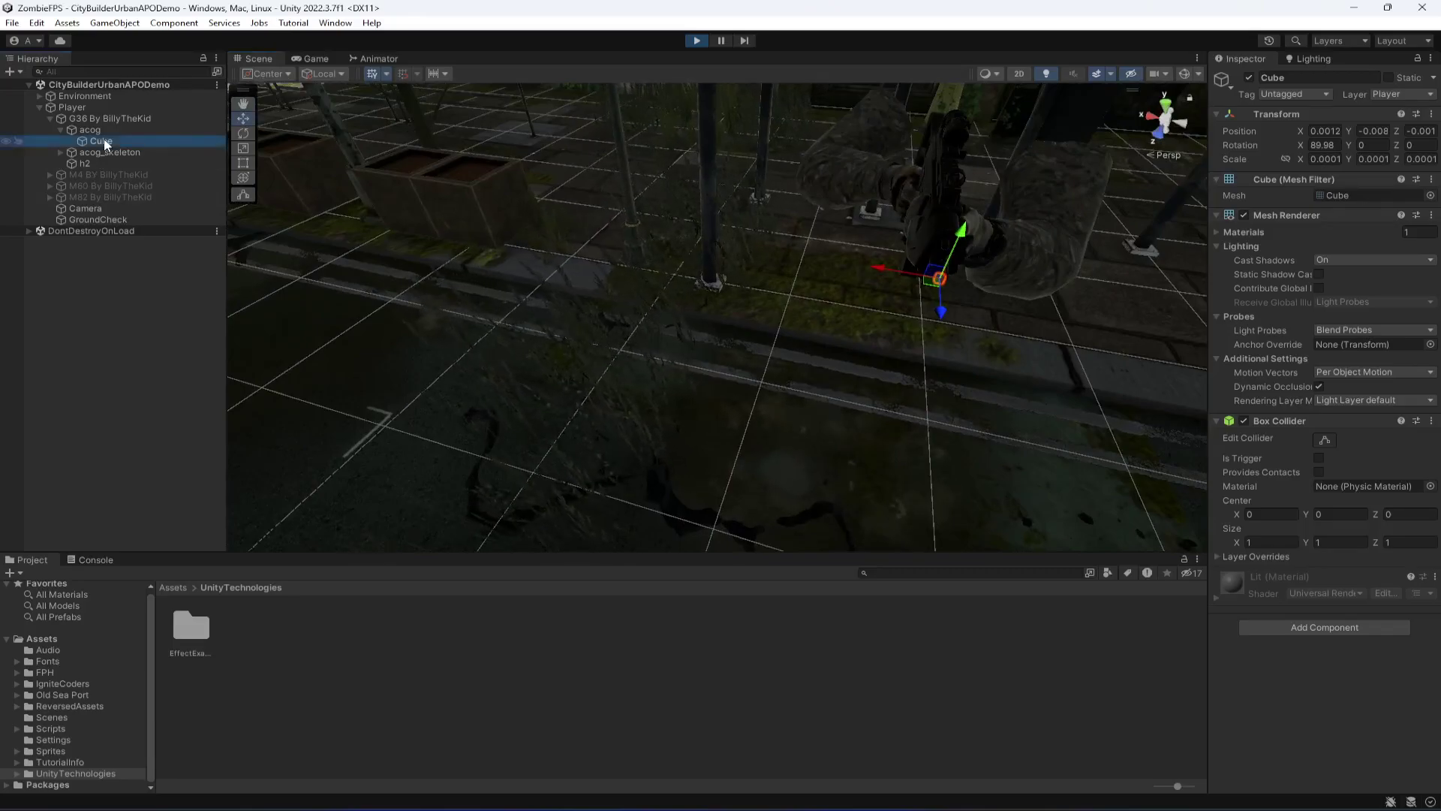
key(Down)
right_click(1410, 117)
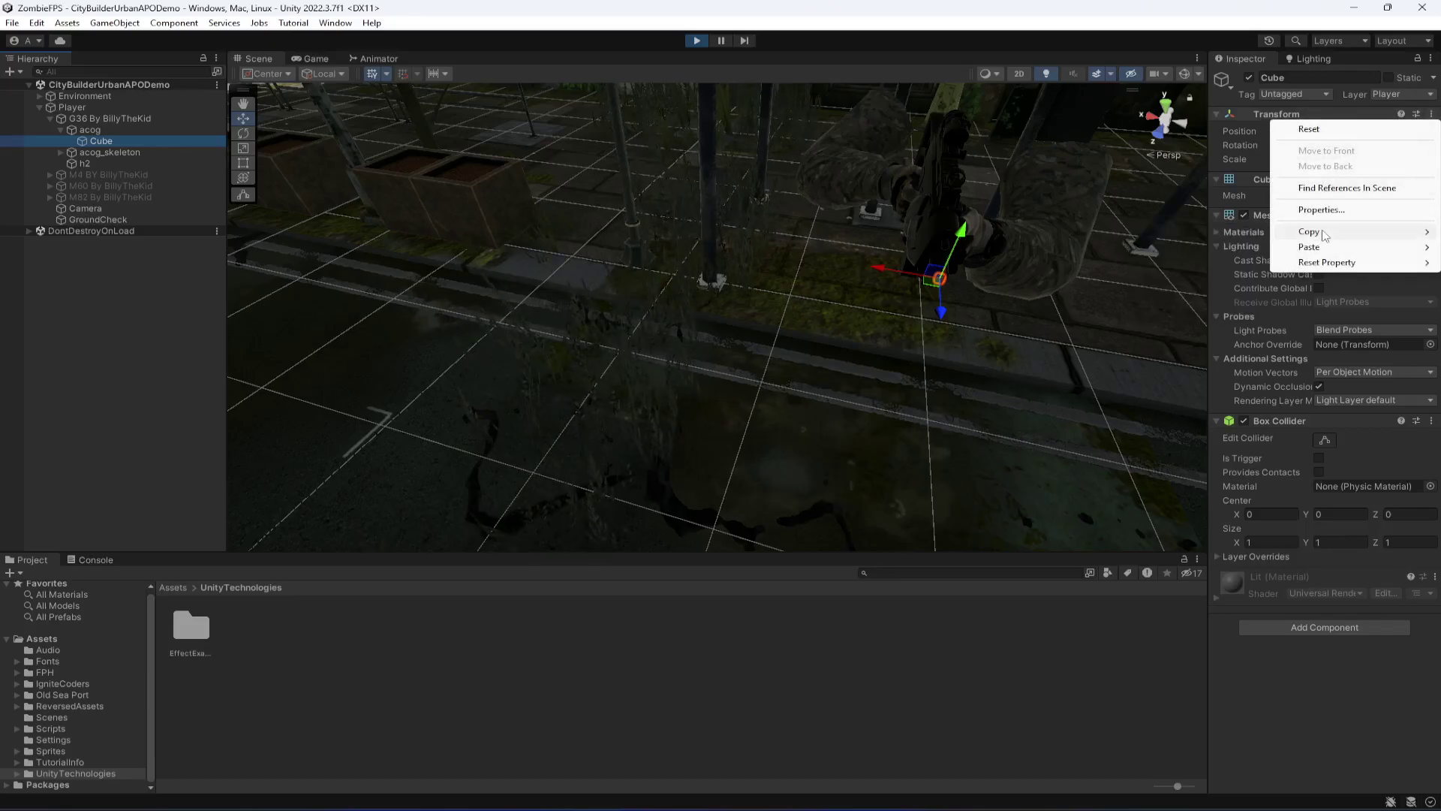
mouse_move(1321, 232)
click(1242, 306)
click(1430, 114)
mouse_move(1345, 237)
click(1242, 306)
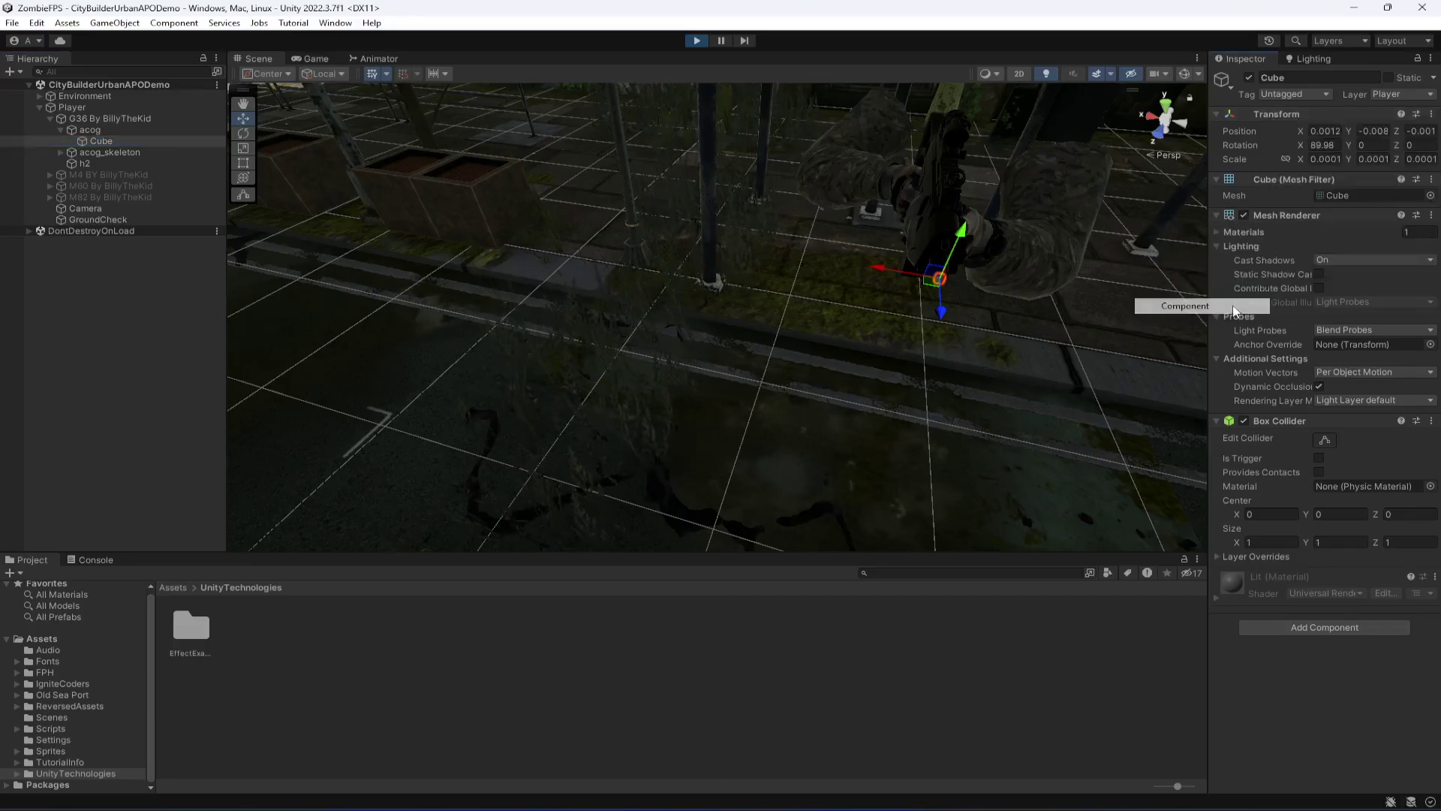
- Stop the game, paste the copied Transform component values onto the Cube and save the scene
click(698, 41)
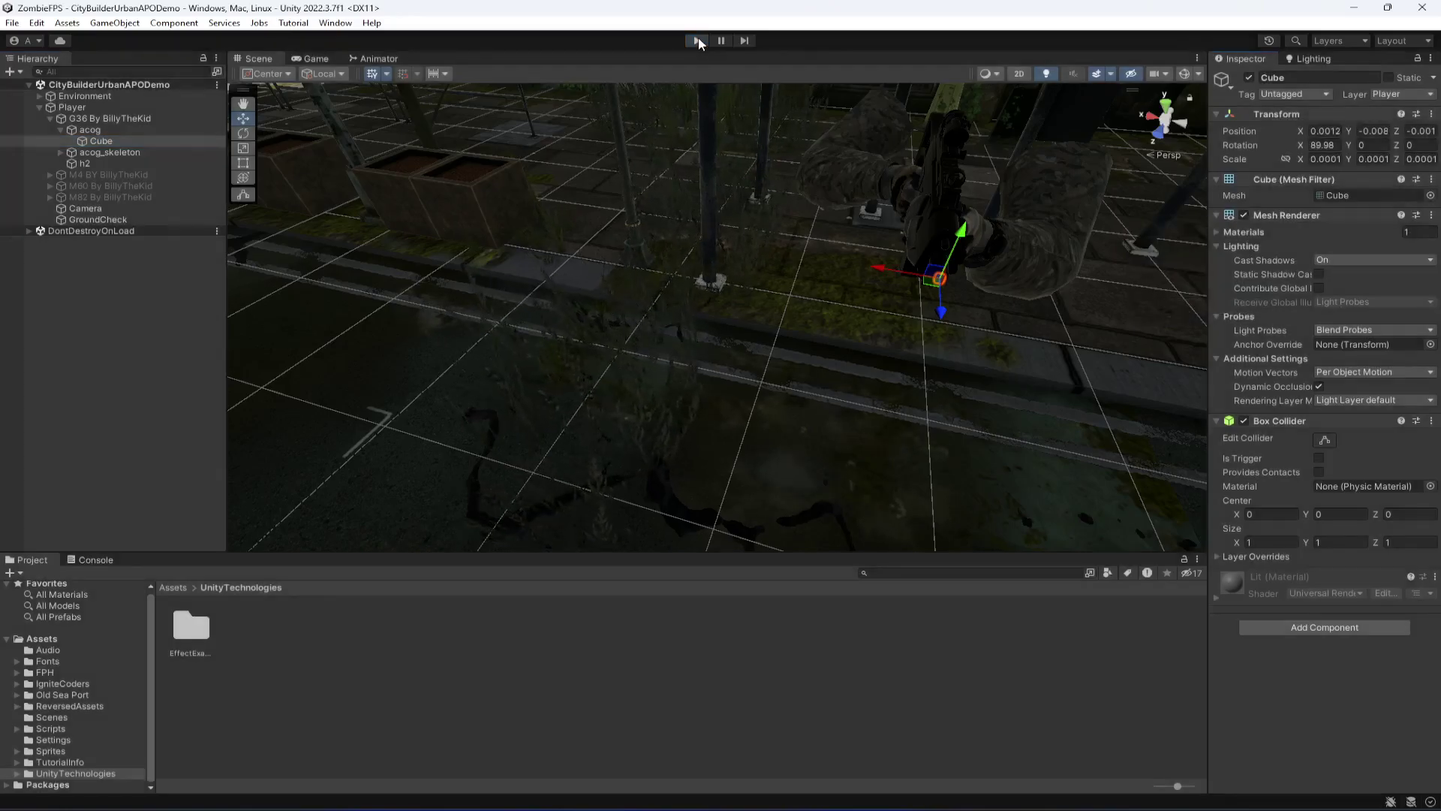
click(132, 141)
right_drag(866, 254, 1111, 191)
click(1431, 113)
mouse_move(1337, 249)
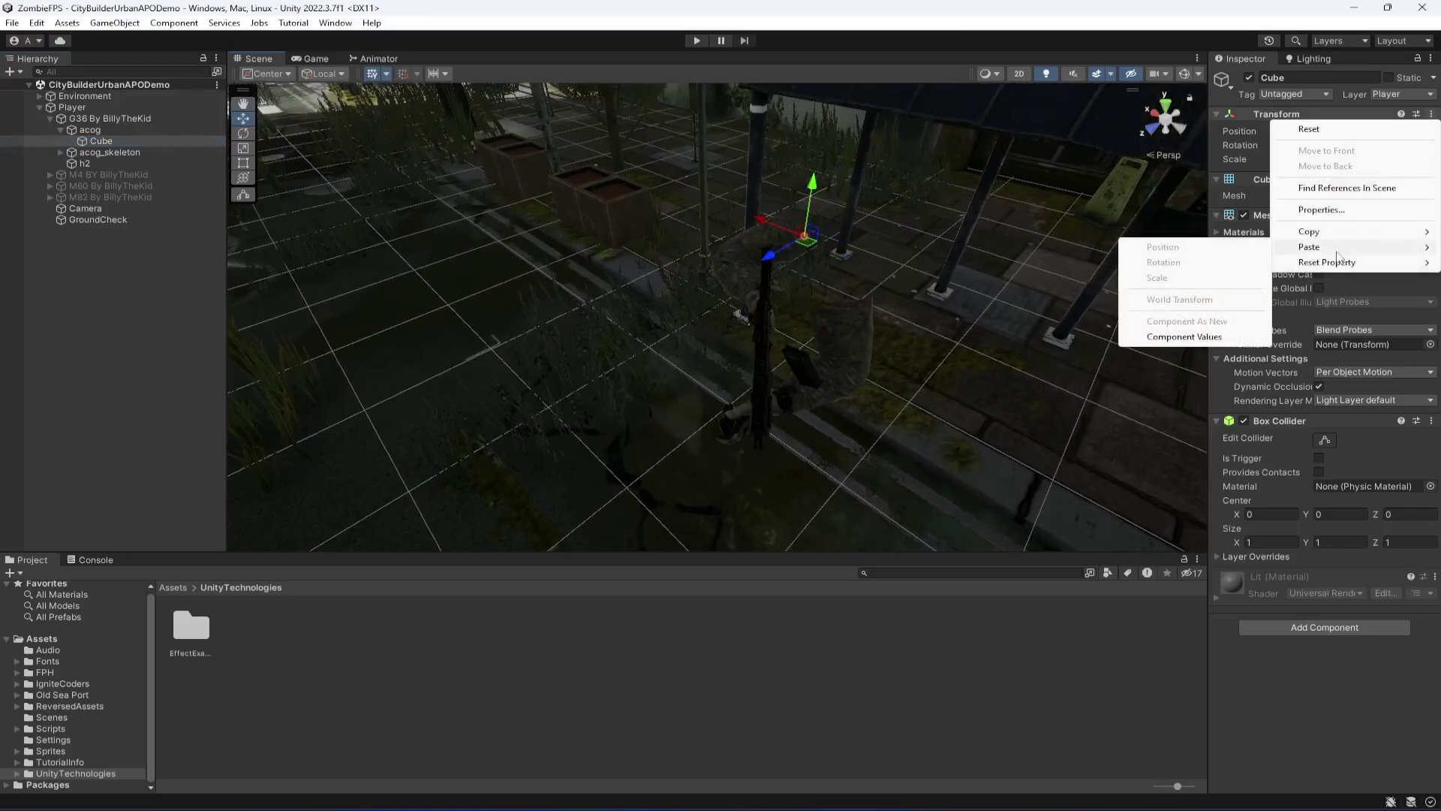
click(1229, 334)
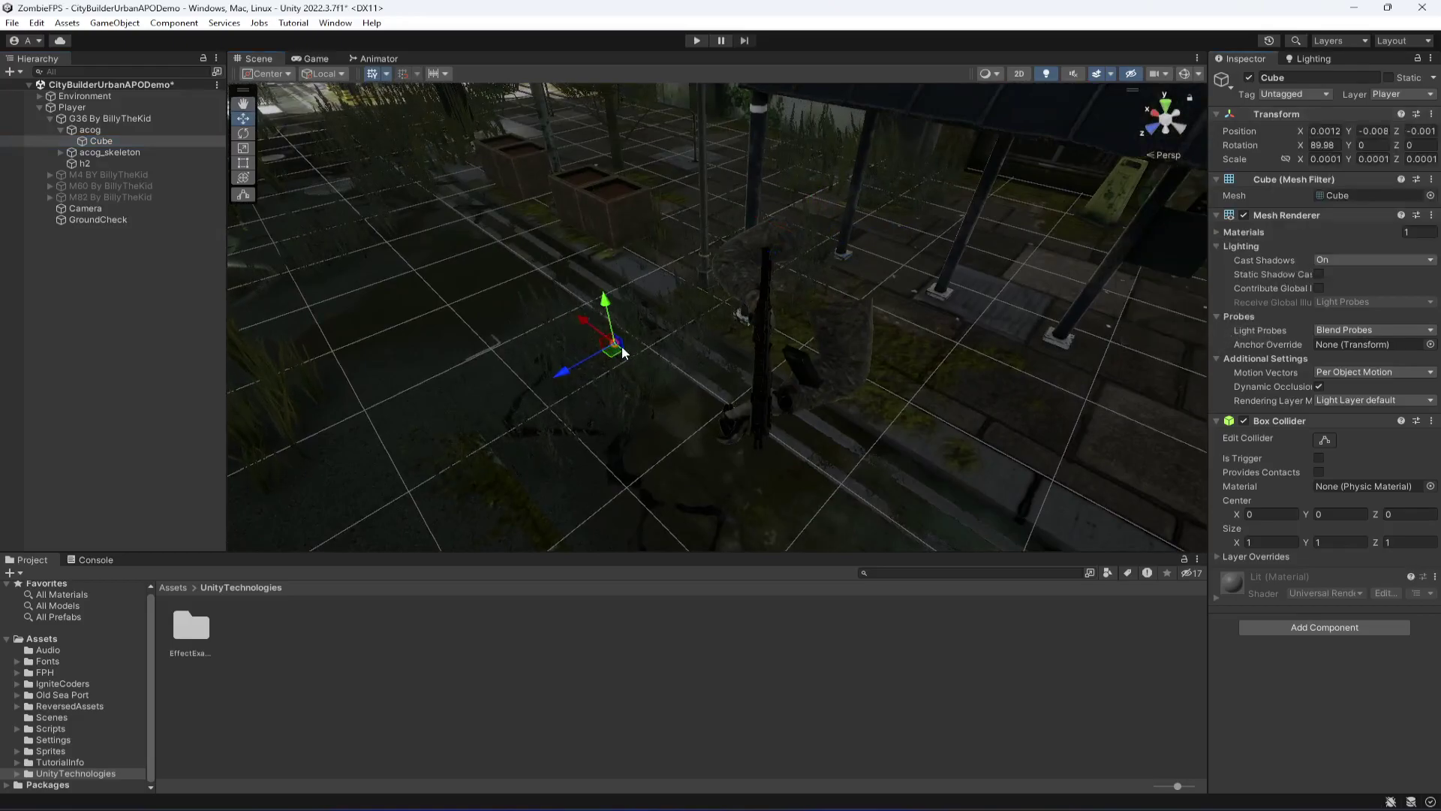
key(ctrl+s)
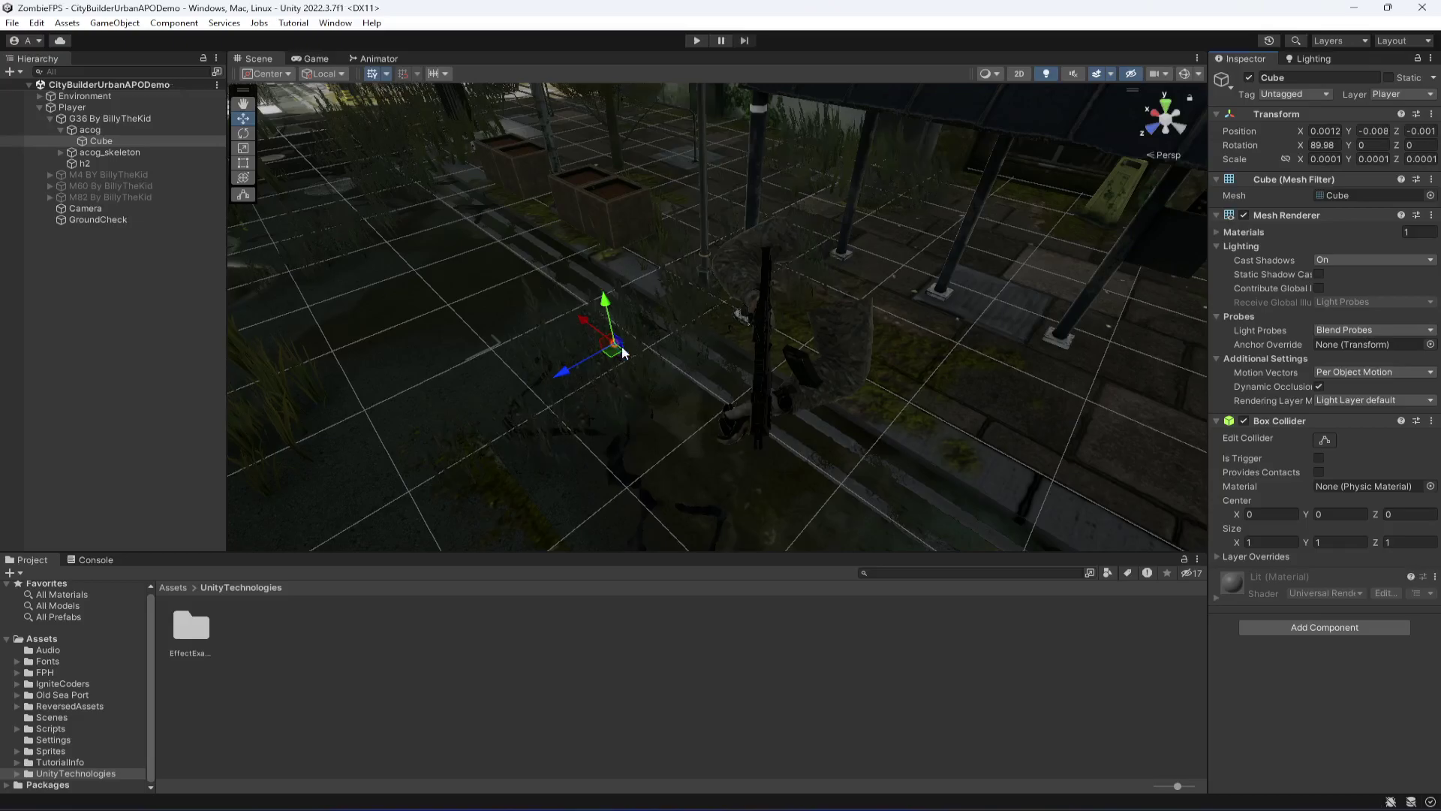
- Add the MuzzleFlashEffect prefab from the EffectExamples folder to the hierarchy as a child of acog
double_click(190, 630)
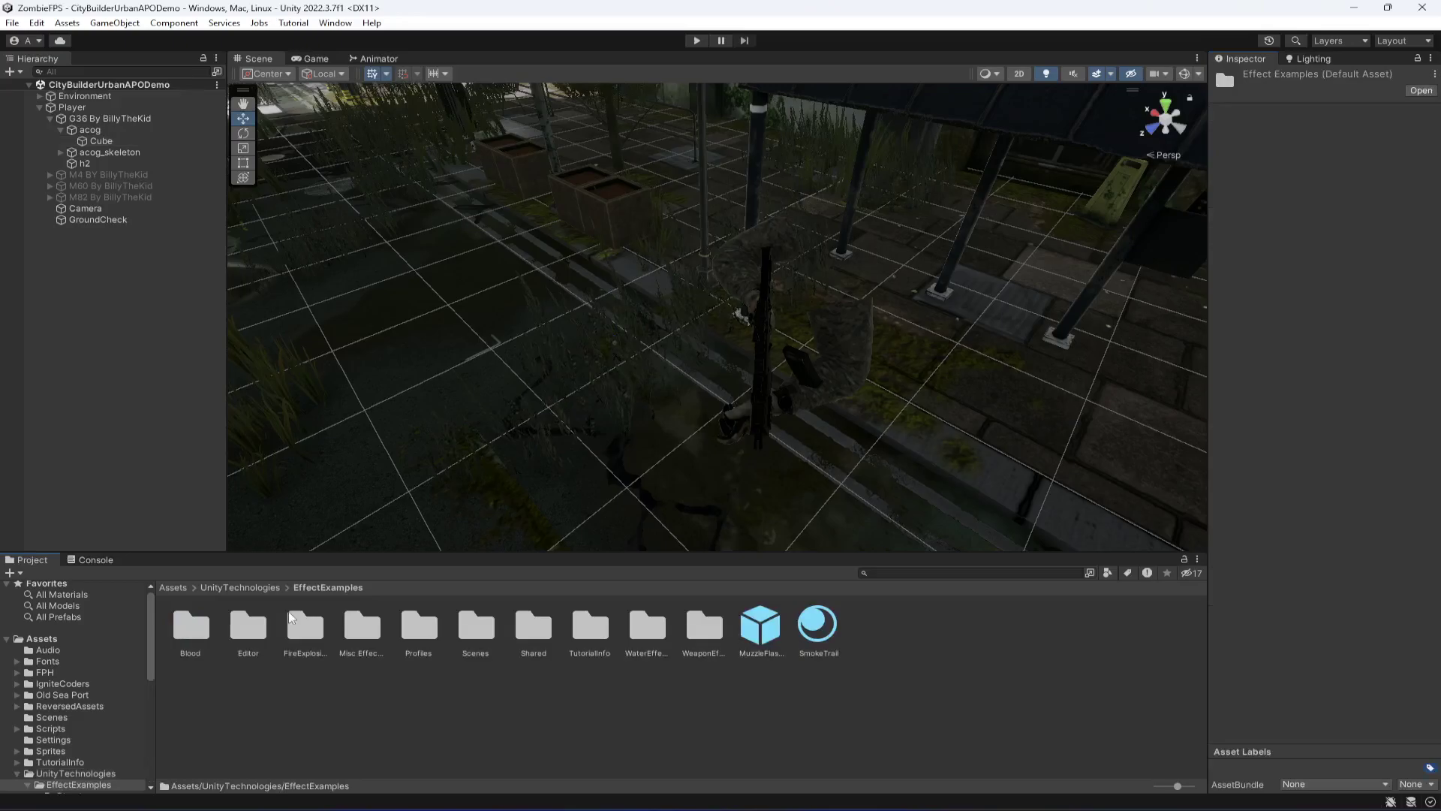
click(78, 787)
click(773, 638)
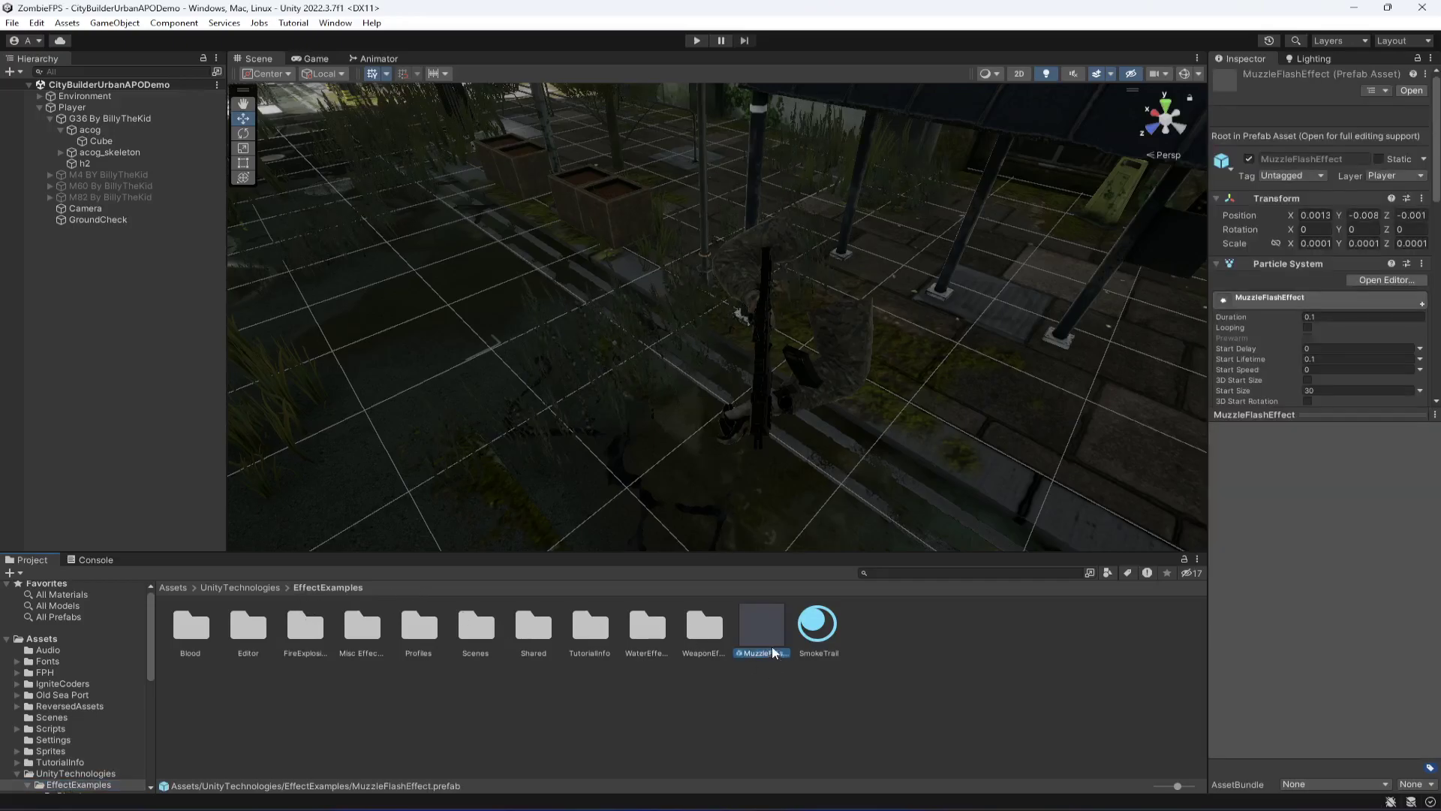
drag(767, 619, 102, 119)
drag(107, 178, 106, 130)
- Copy the Cube's Transform component, paste its values onto MuzzleFlashEffect and save the scene
click(109, 143)
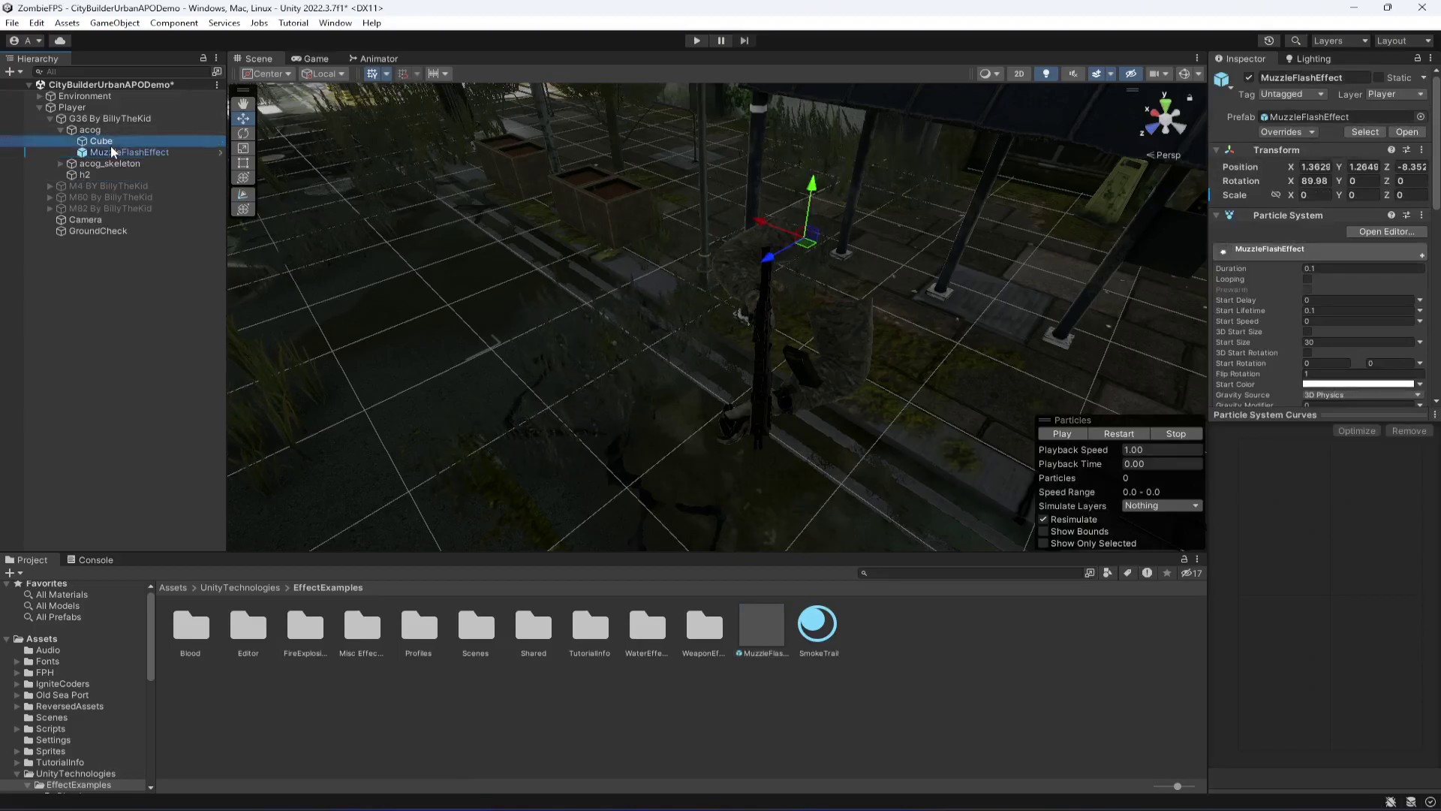
click(1431, 113)
mouse_move(1323, 236)
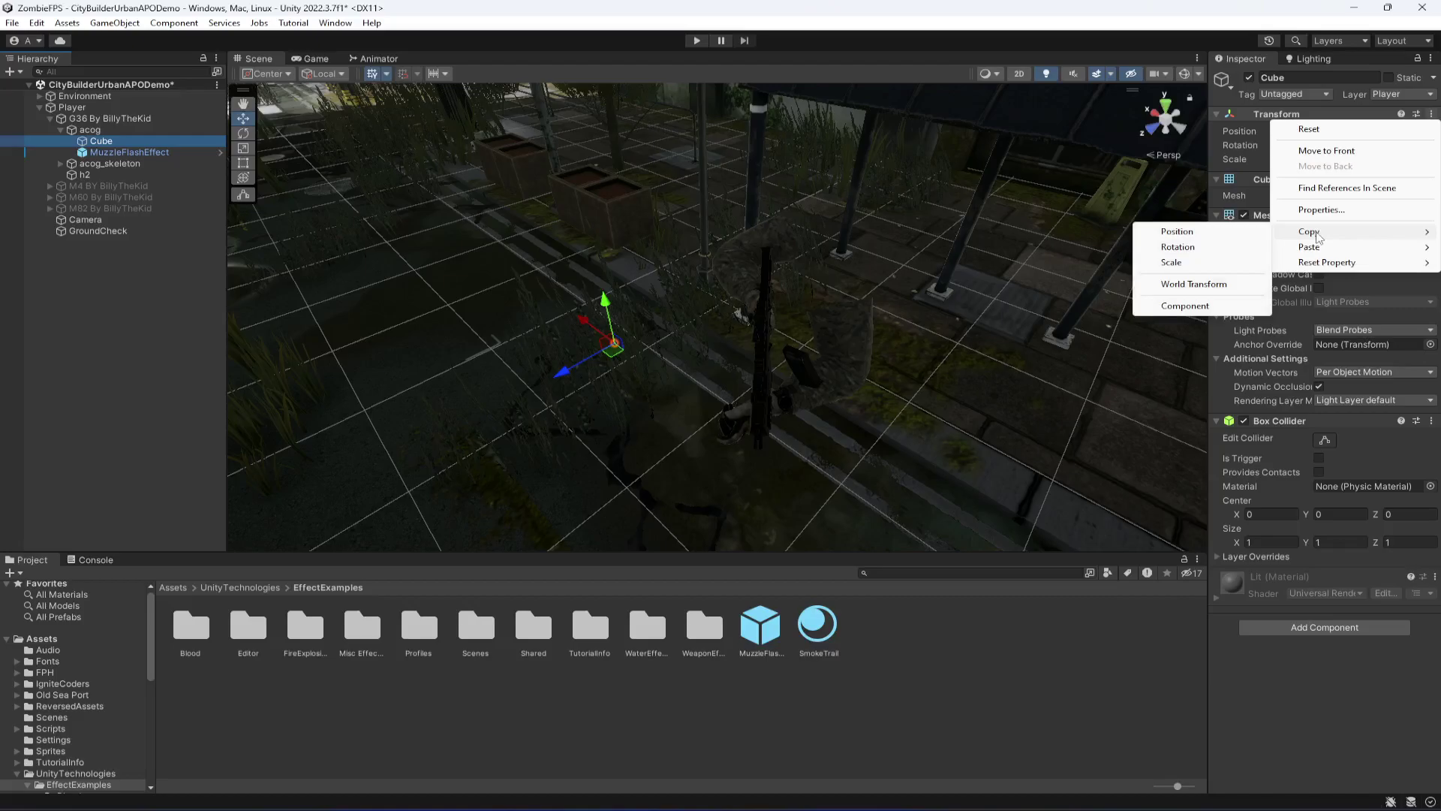
click(1185, 306)
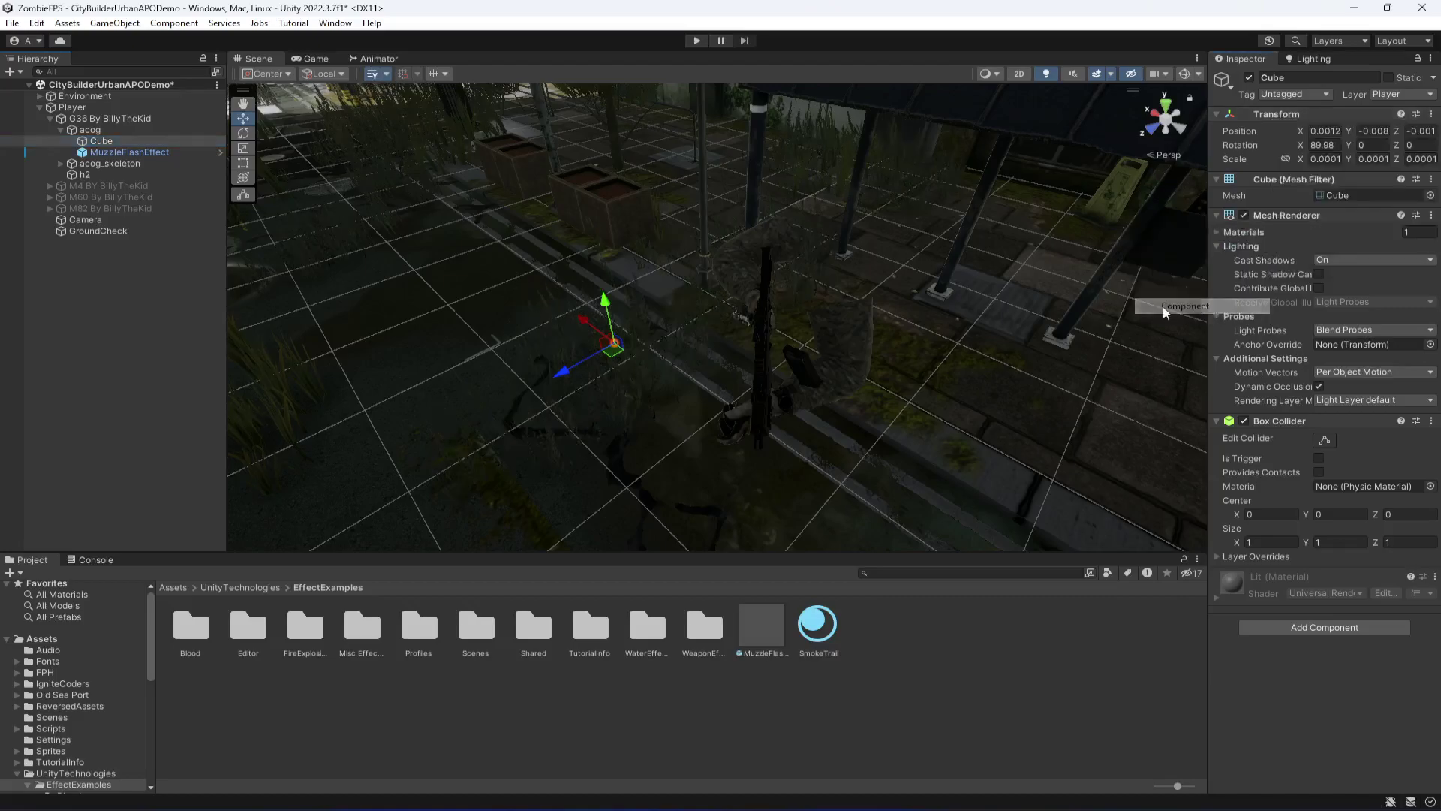
click(118, 153)
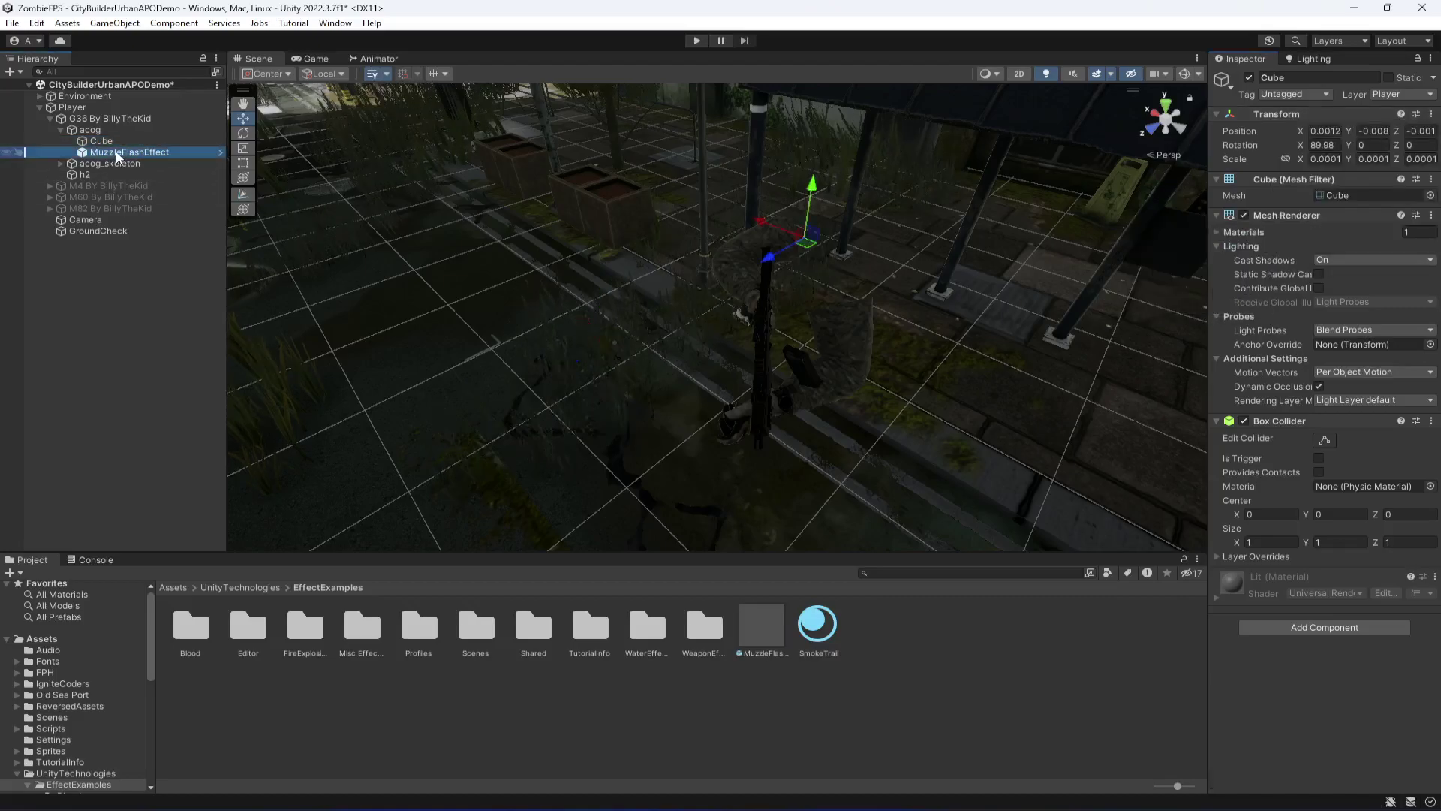
click(1422, 150)
mouse_move(1333, 308)
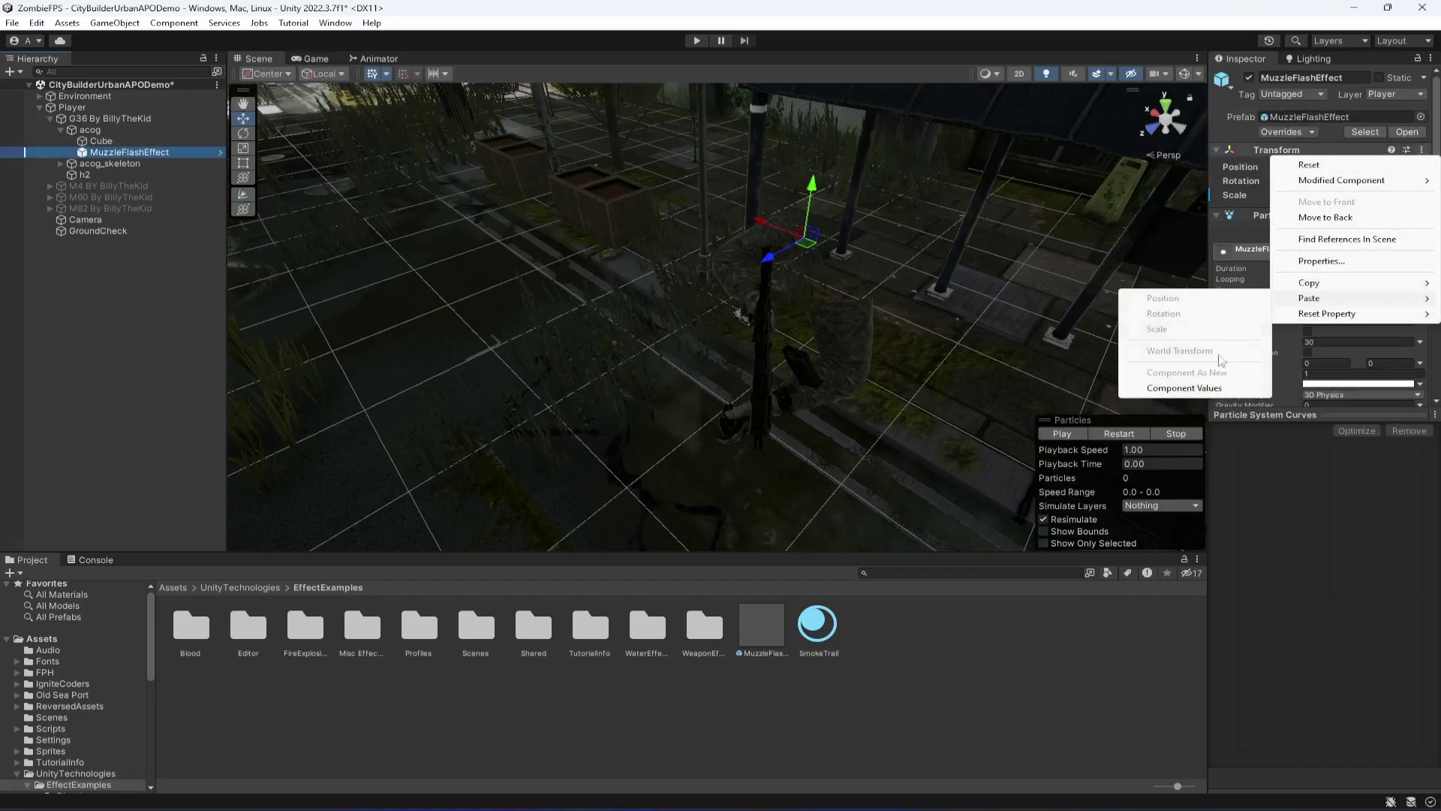
click(1239, 390)
key(ctrl+s)
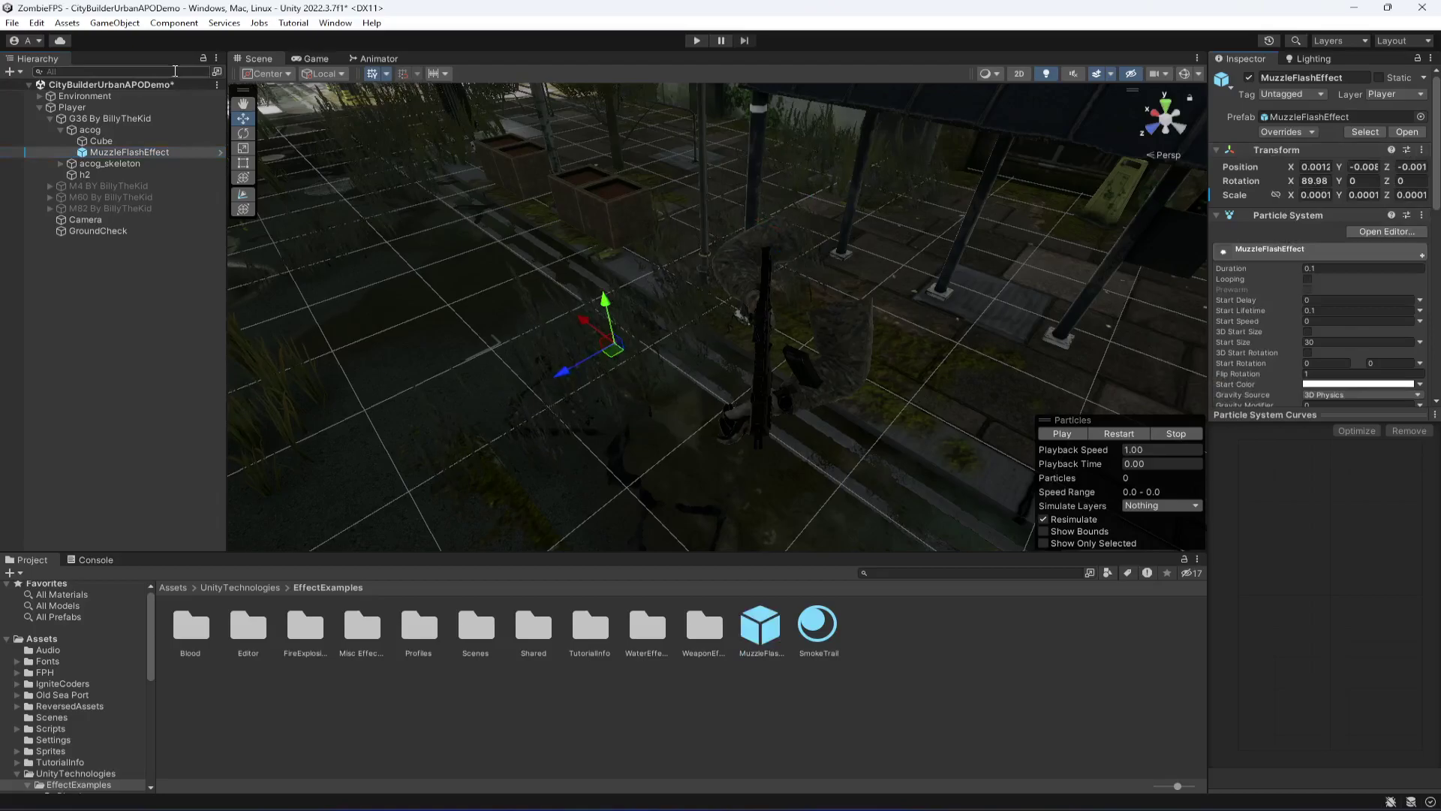
- Preview the MuzzleFlashEffect particles in the scene and deactivate the Cube object
click(1123, 434)
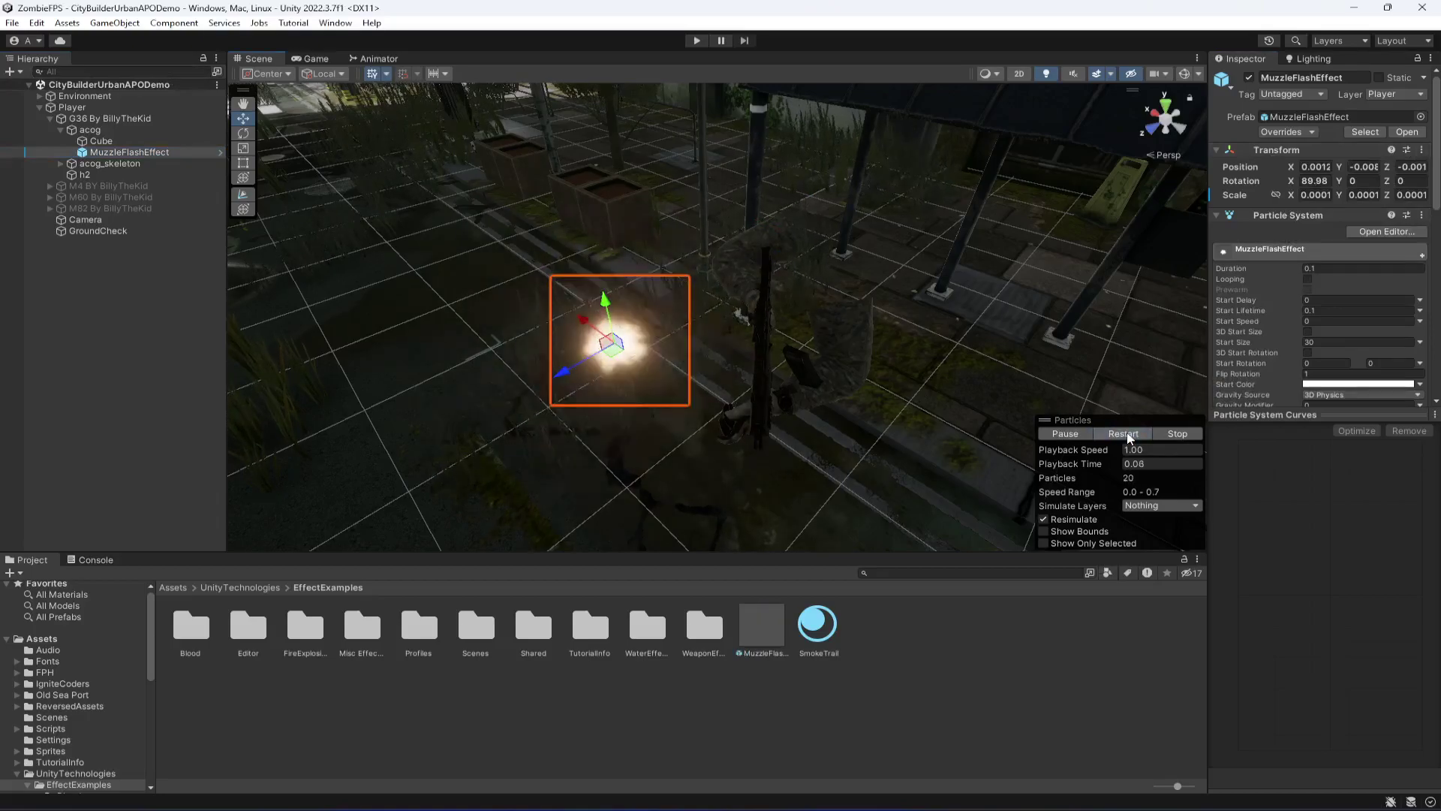
click(100, 142)
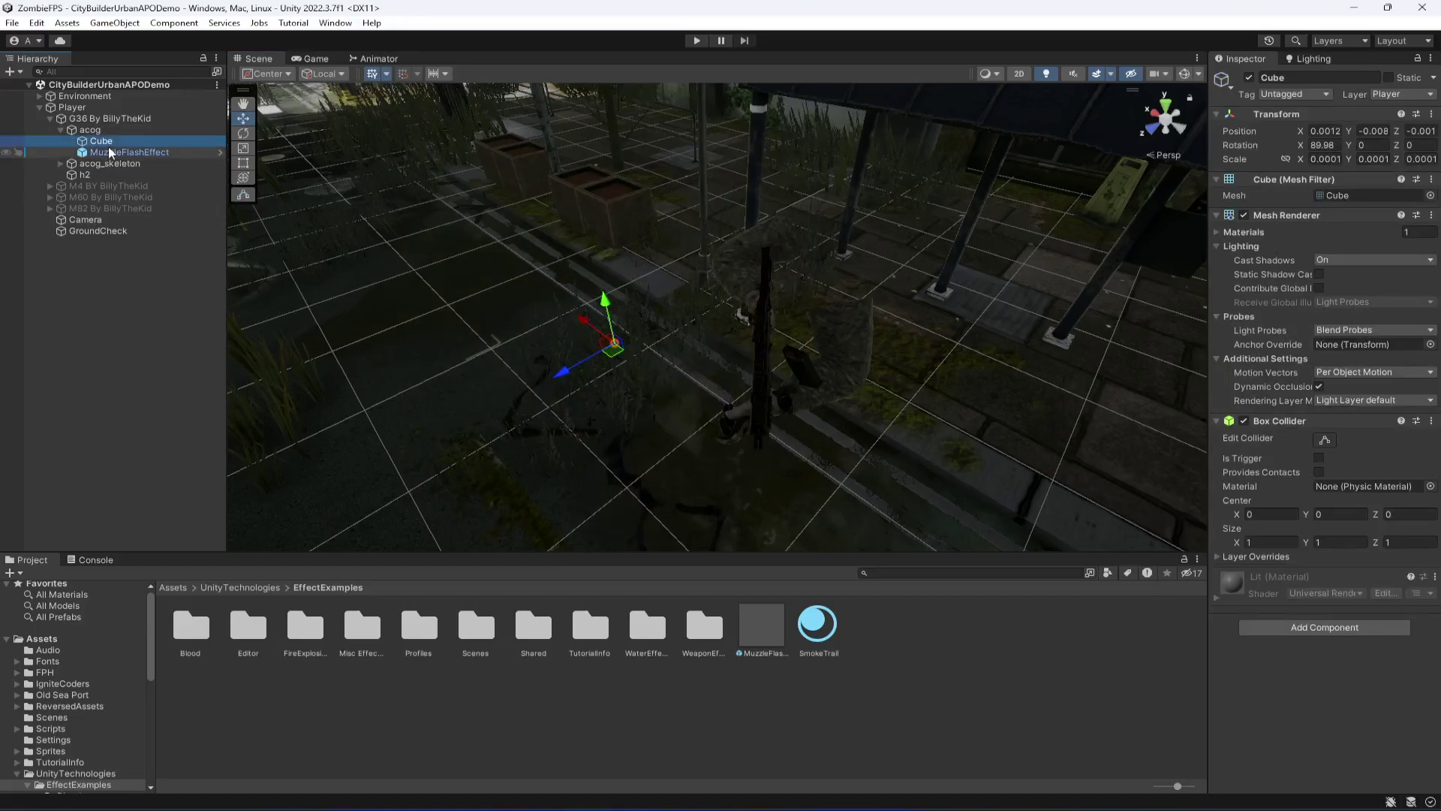
click(1249, 77)
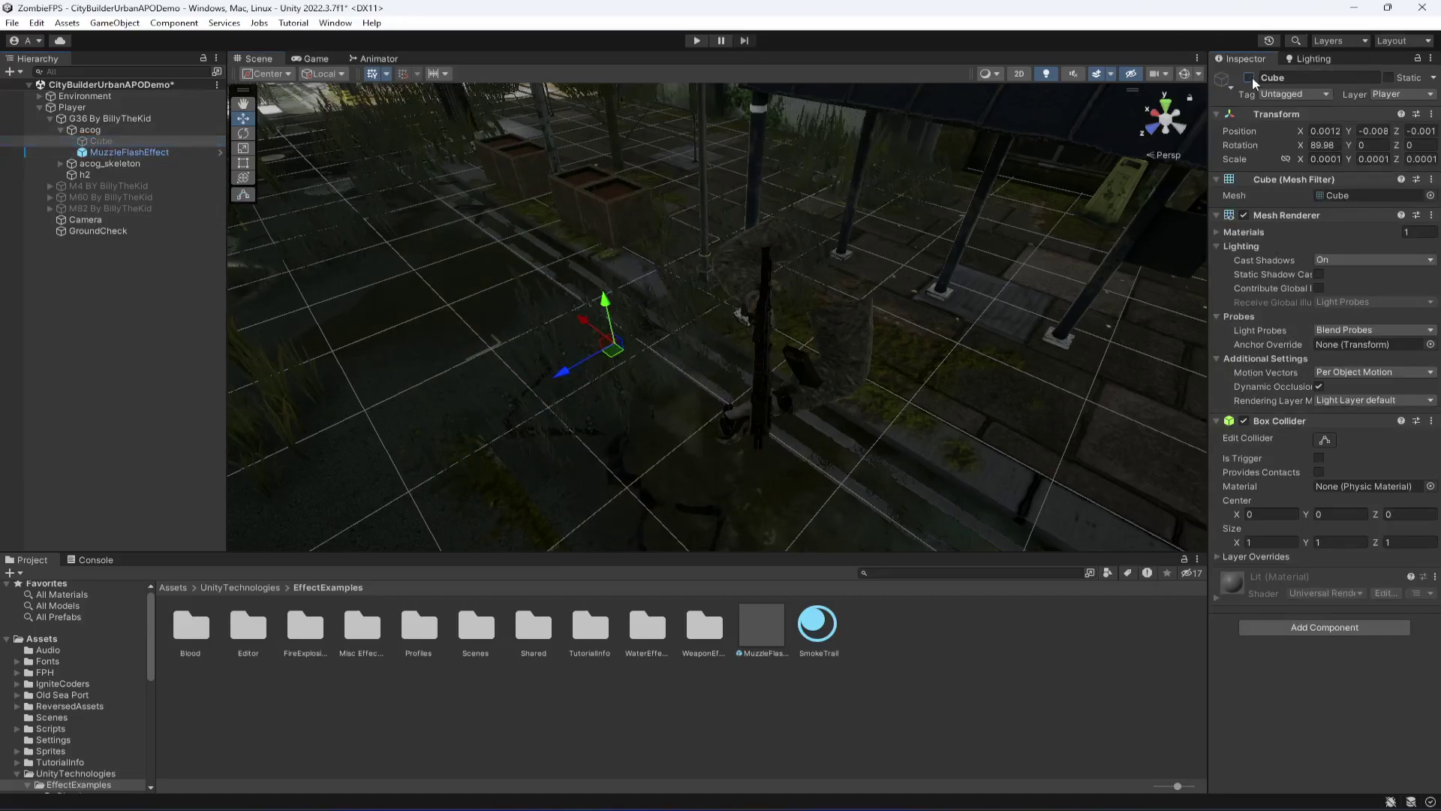
- Set the MuzzleFlashEffect particle system's Start Size to 15 and replay the effect
click(112, 154)
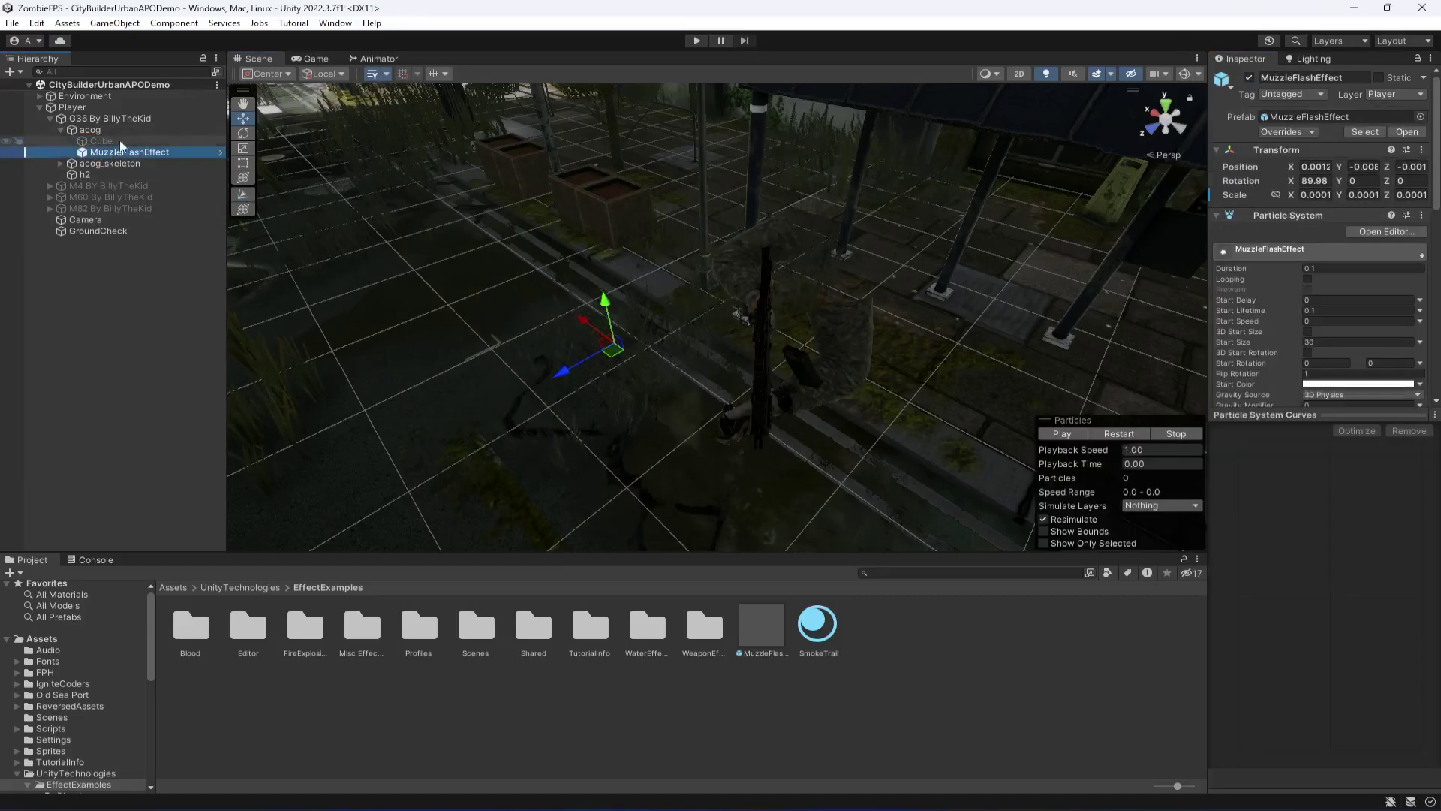
scroll(1332, 285, down, 1)
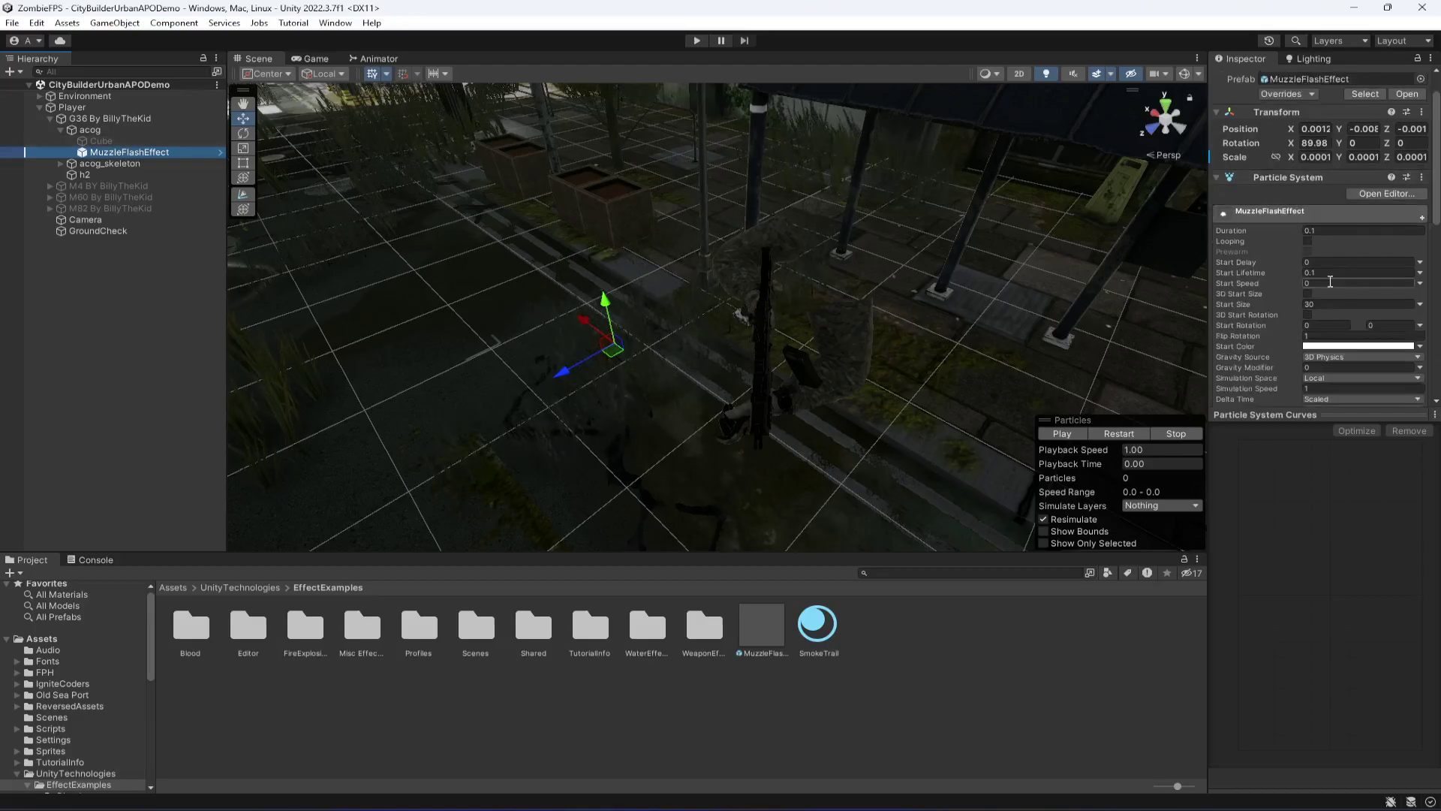
click(1334, 302)
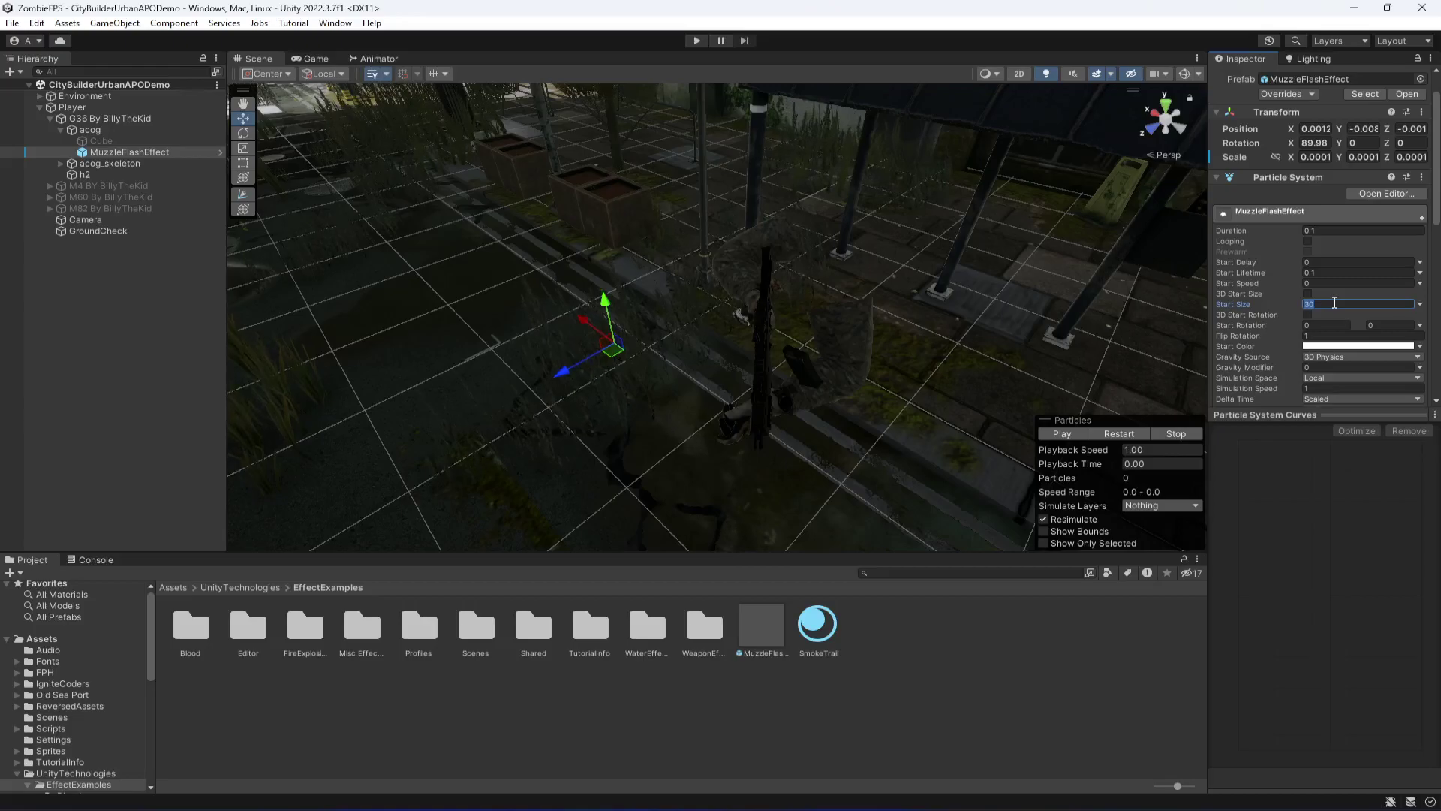
click(1105, 436)
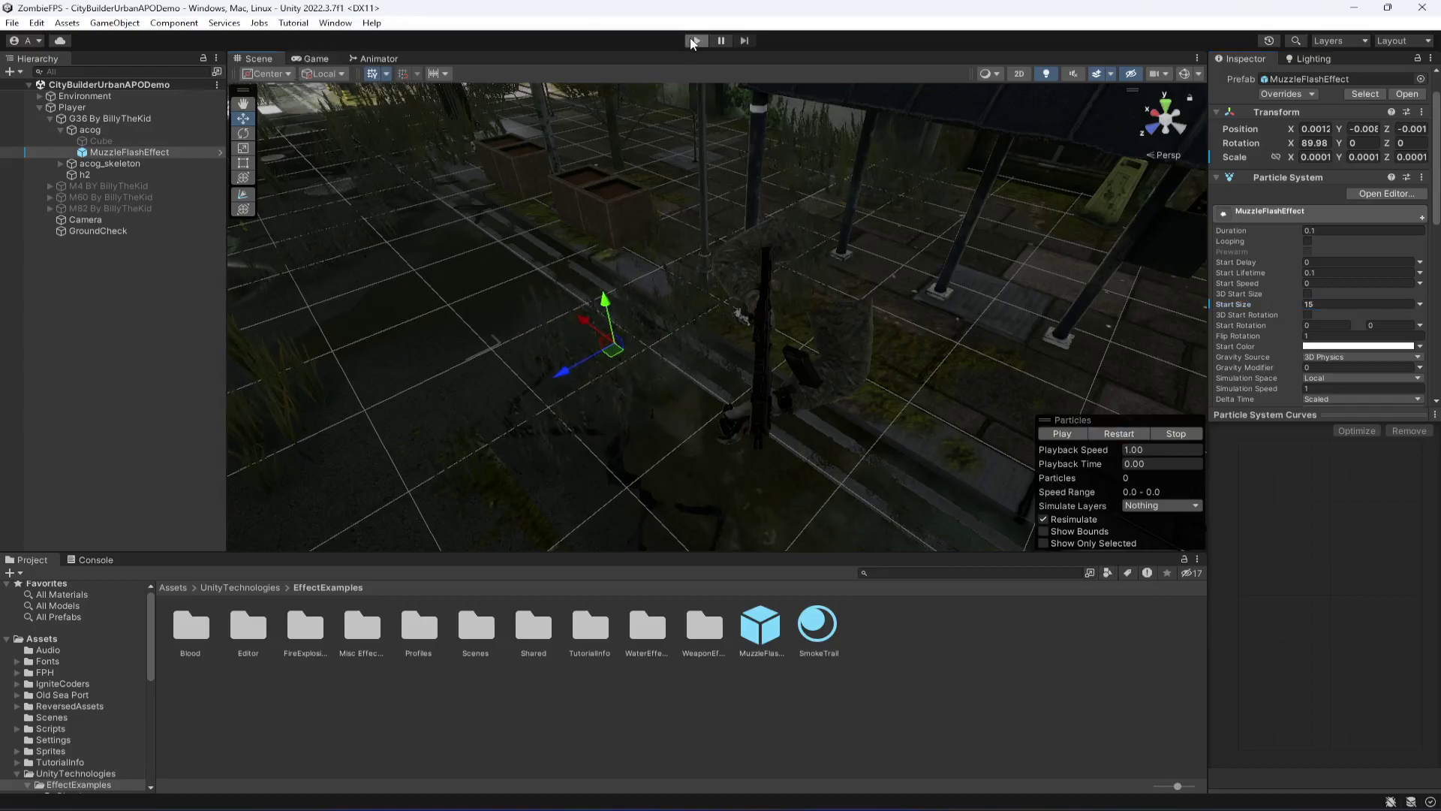
- Run the game and play the MuzzleFlashEffect particles in the Scene view to check them at the gun's muzzle
click(694, 40)
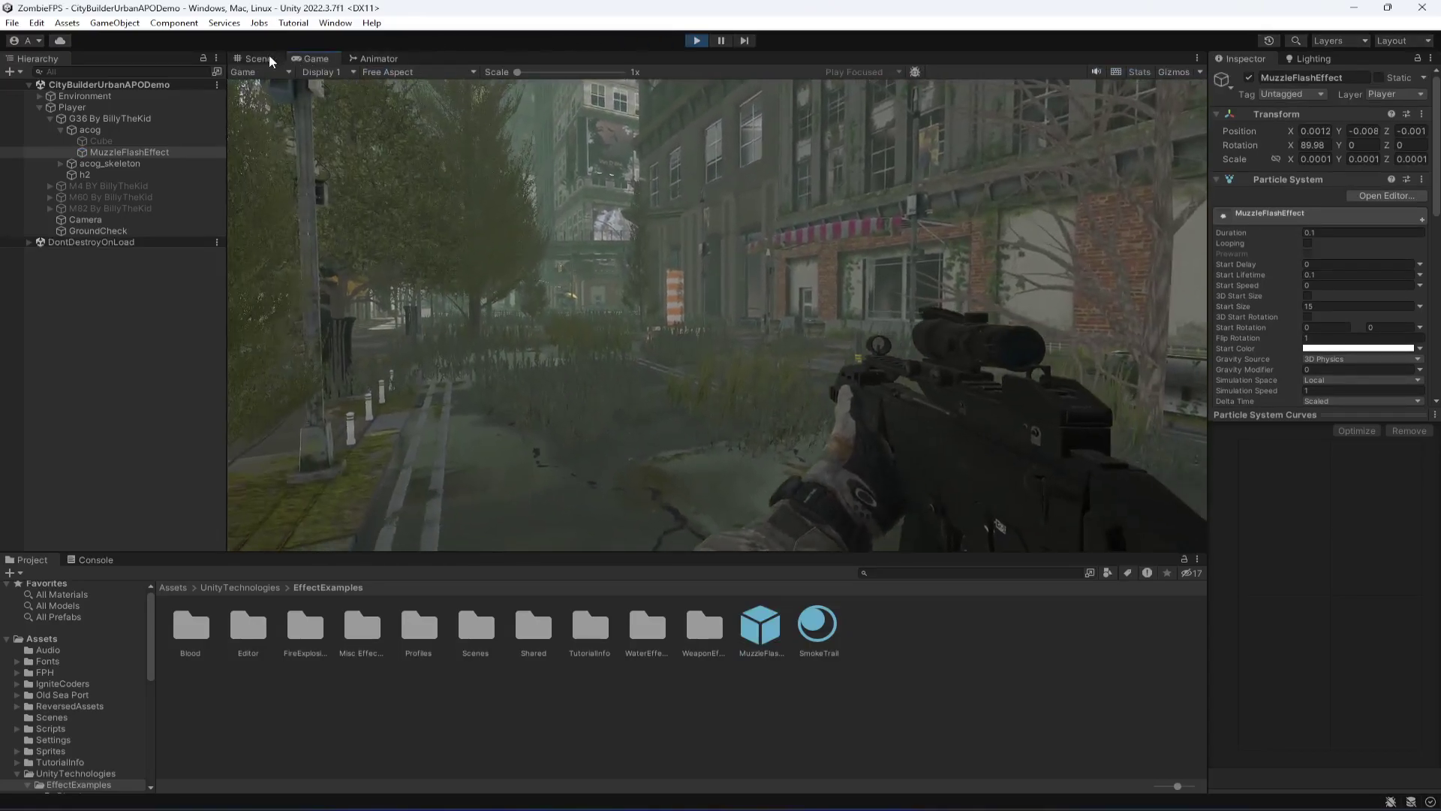
click(269, 56)
right_drag(455, 124, 754, 300)
middle_drag(753, 300, 864, 324)
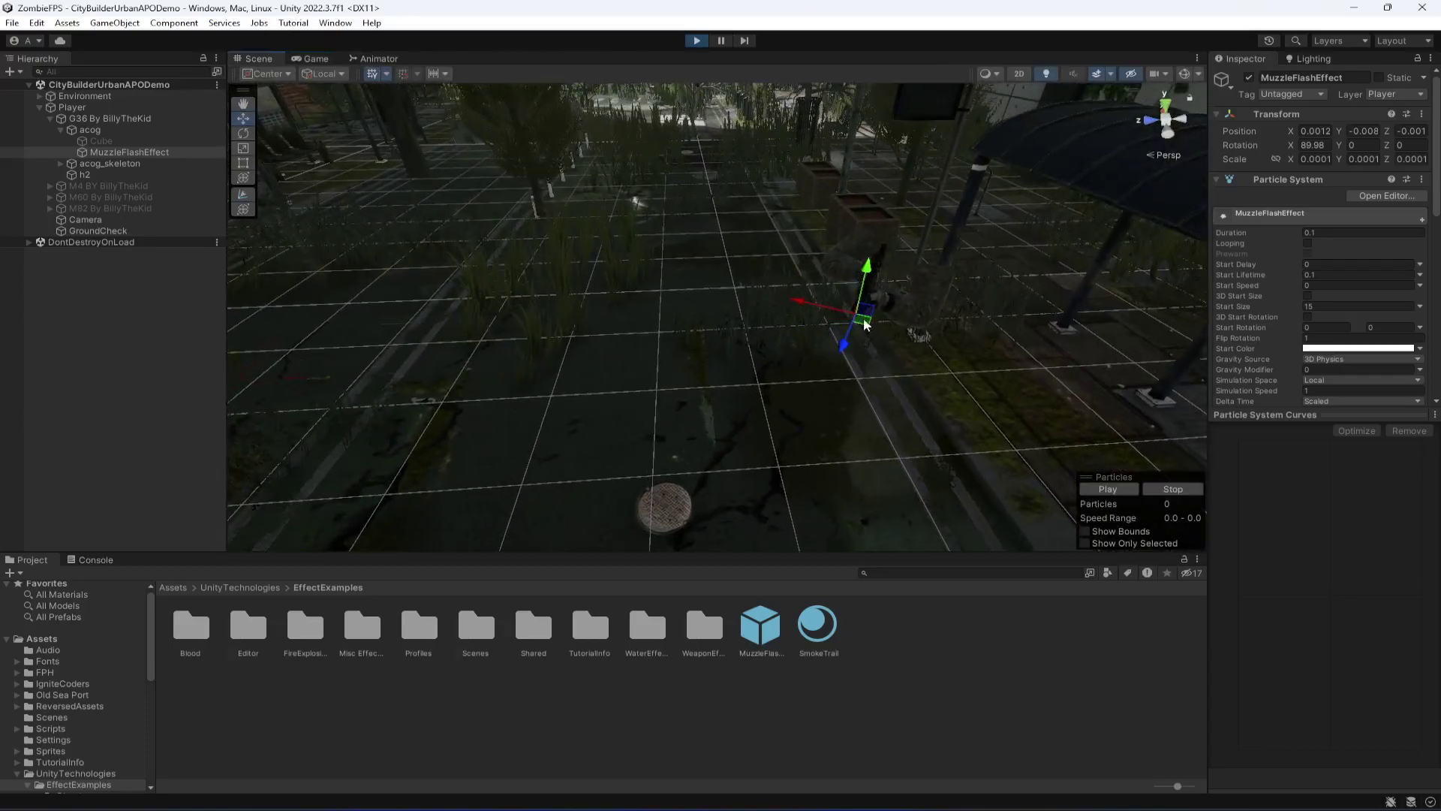
click(1118, 489)
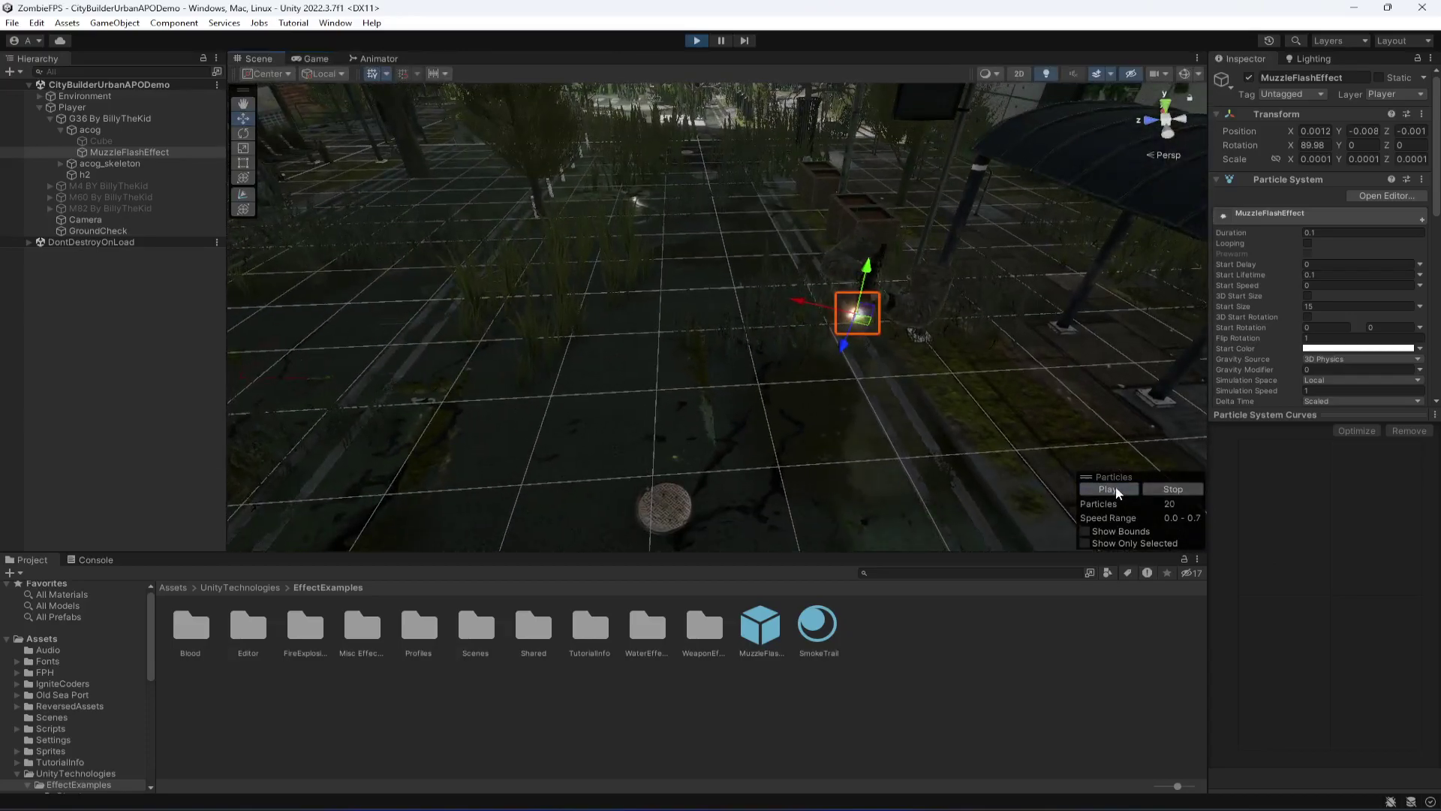
- Move the player in the running game, replay the particles in the Scene view to check they follow the gun, and stop the game
click(319, 60)
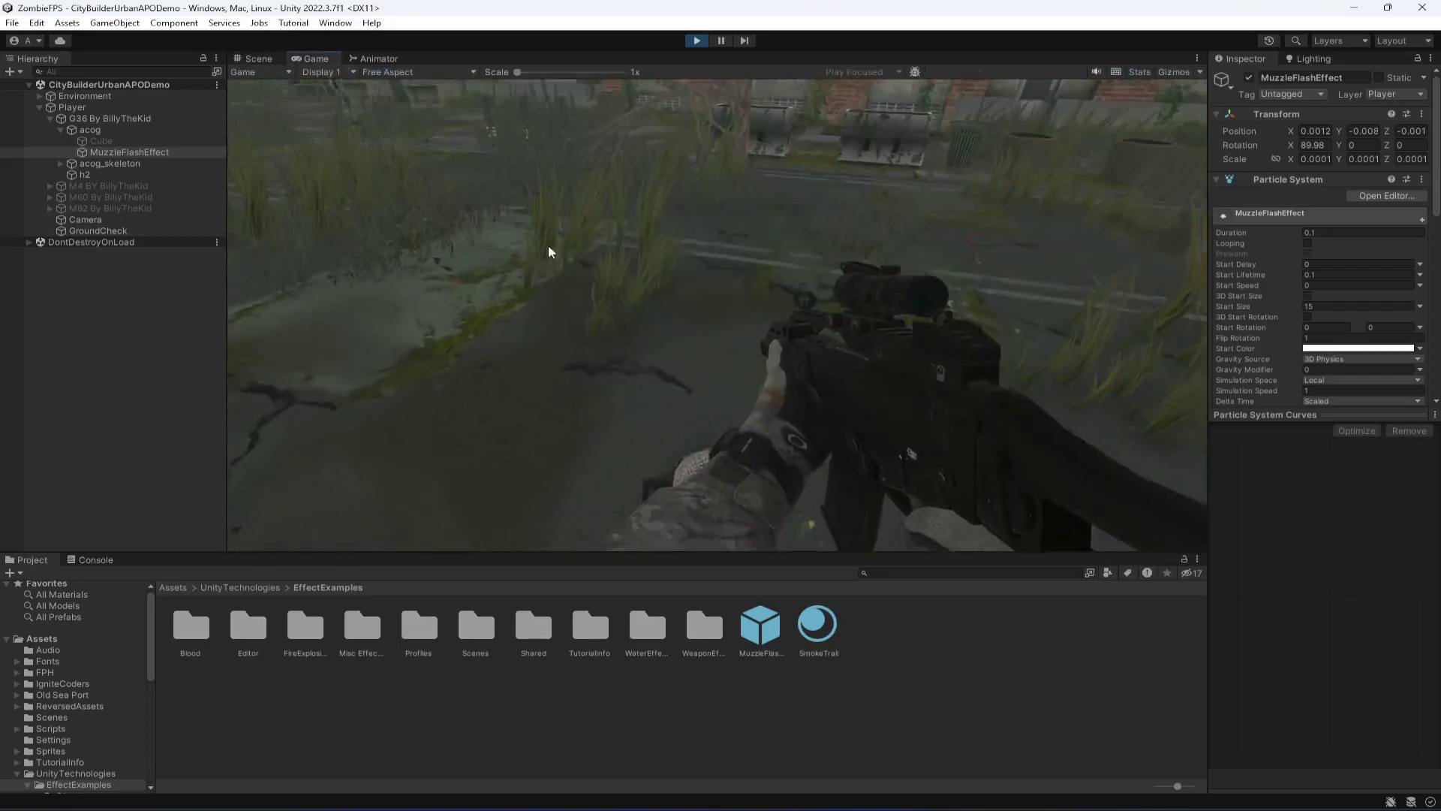
click(551, 252)
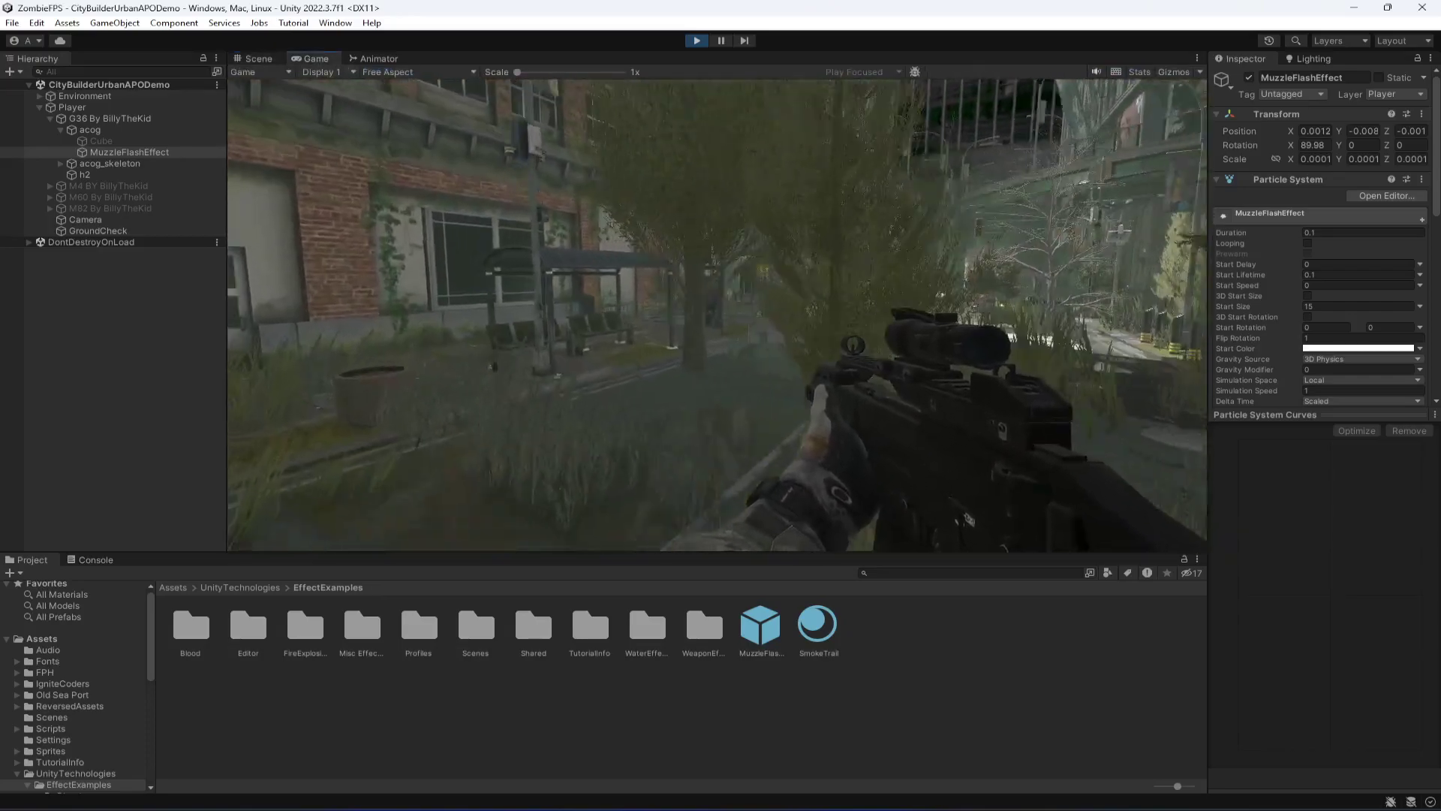
key(w)
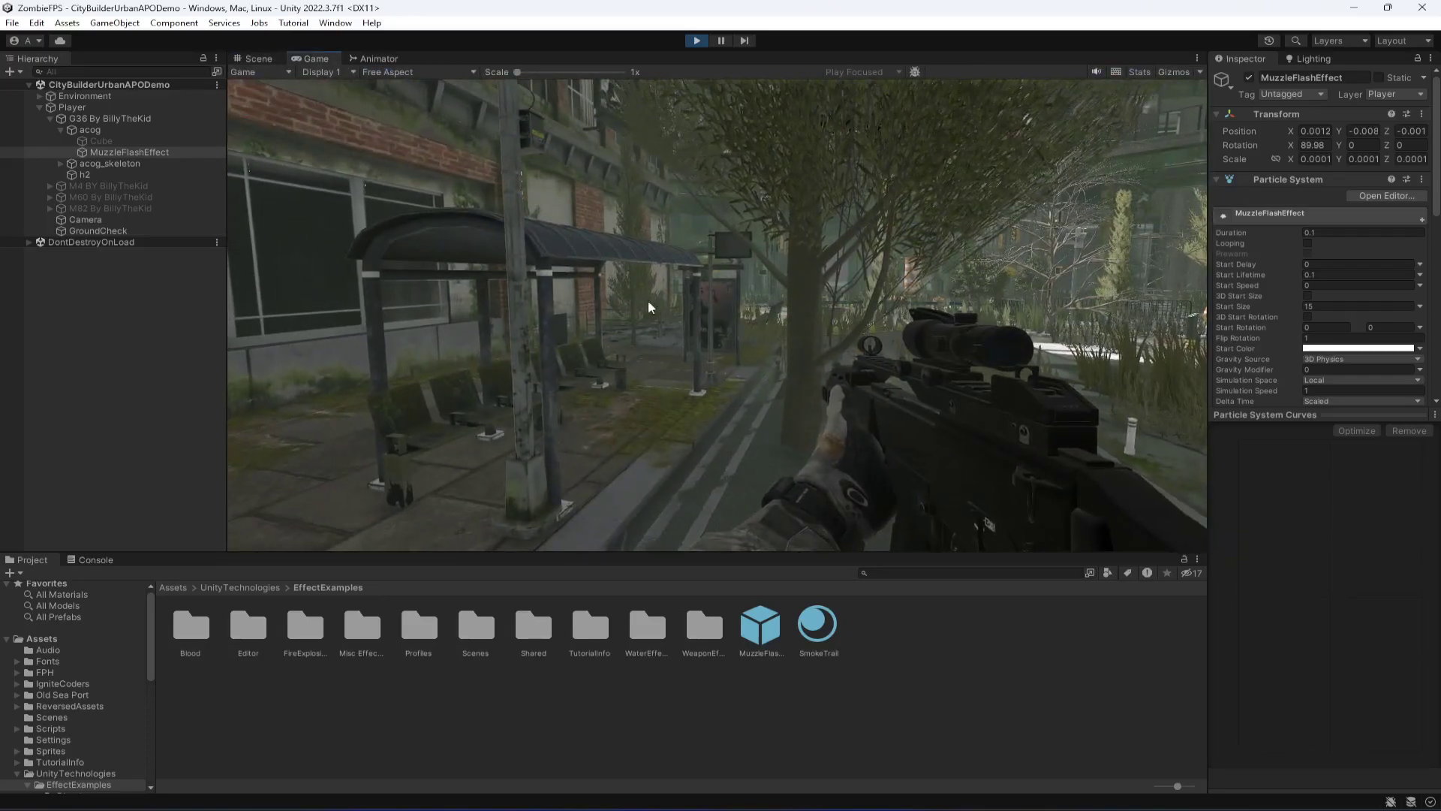
click(259, 58)
right_drag(532, 188, 1122, 464)
click(1104, 489)
click(1105, 489)
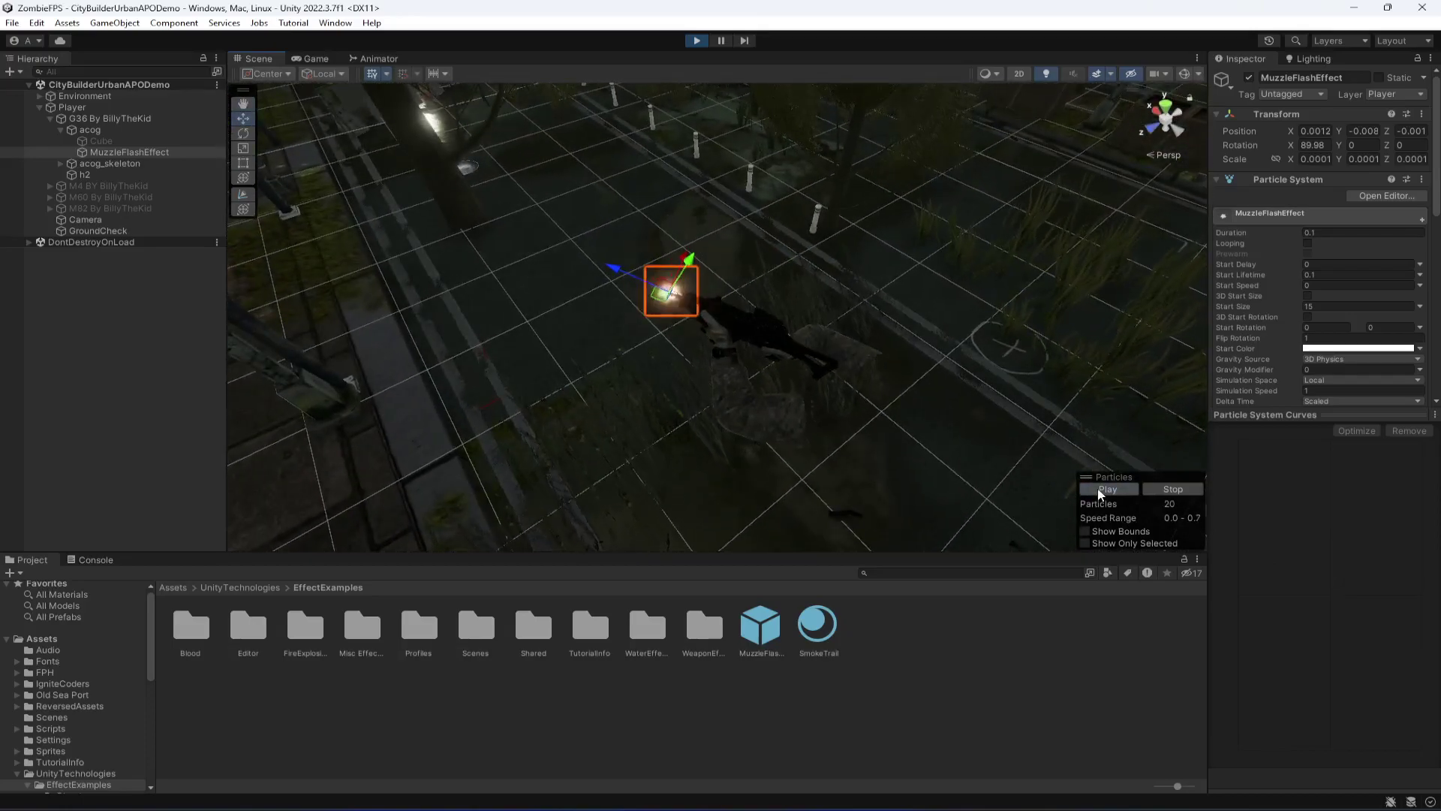
click(697, 41)
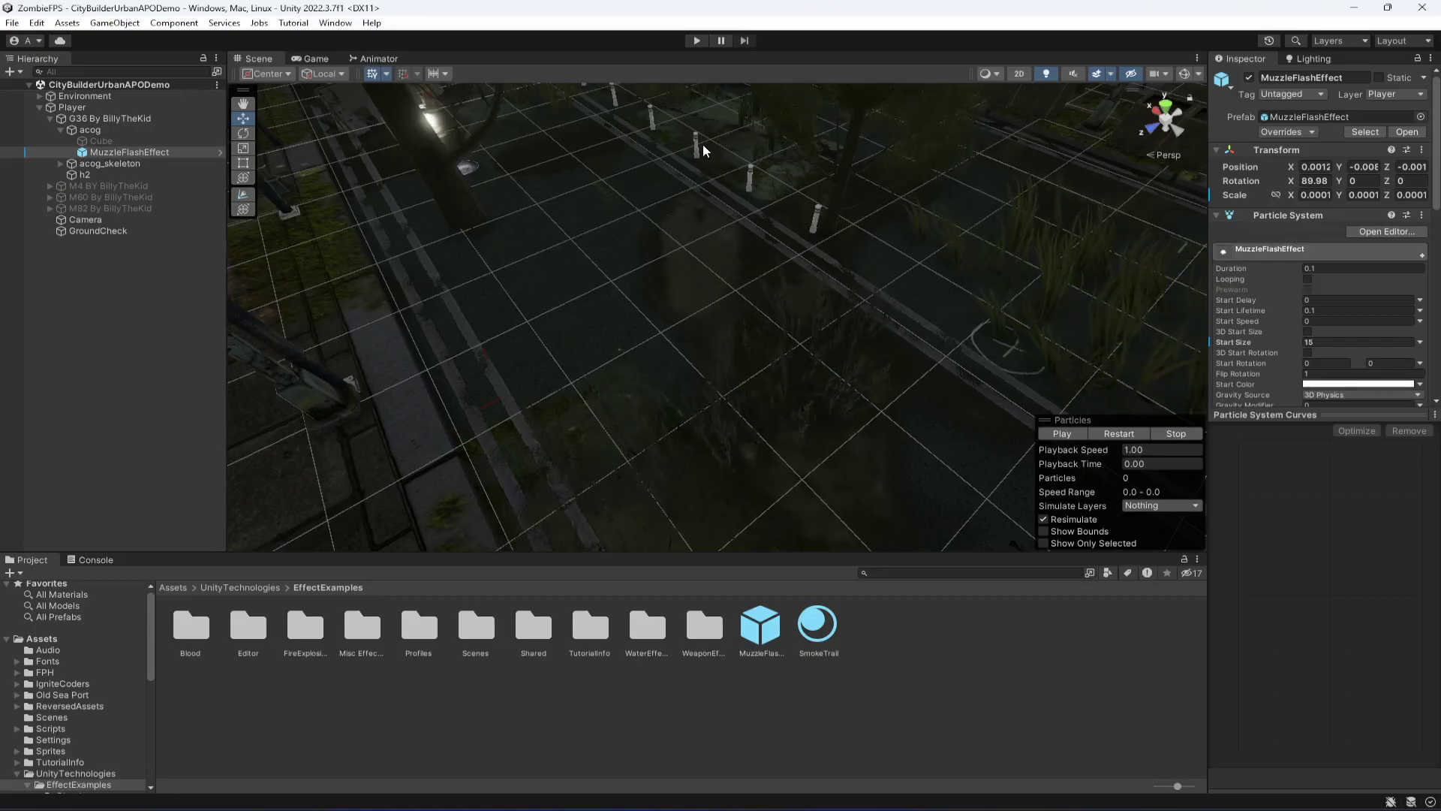
- Switch to ShootingController.cs in Visual Studio Code and declare "public ParticleSystem muzzleFlash;" below the isReloading field
key(alt+Tab)
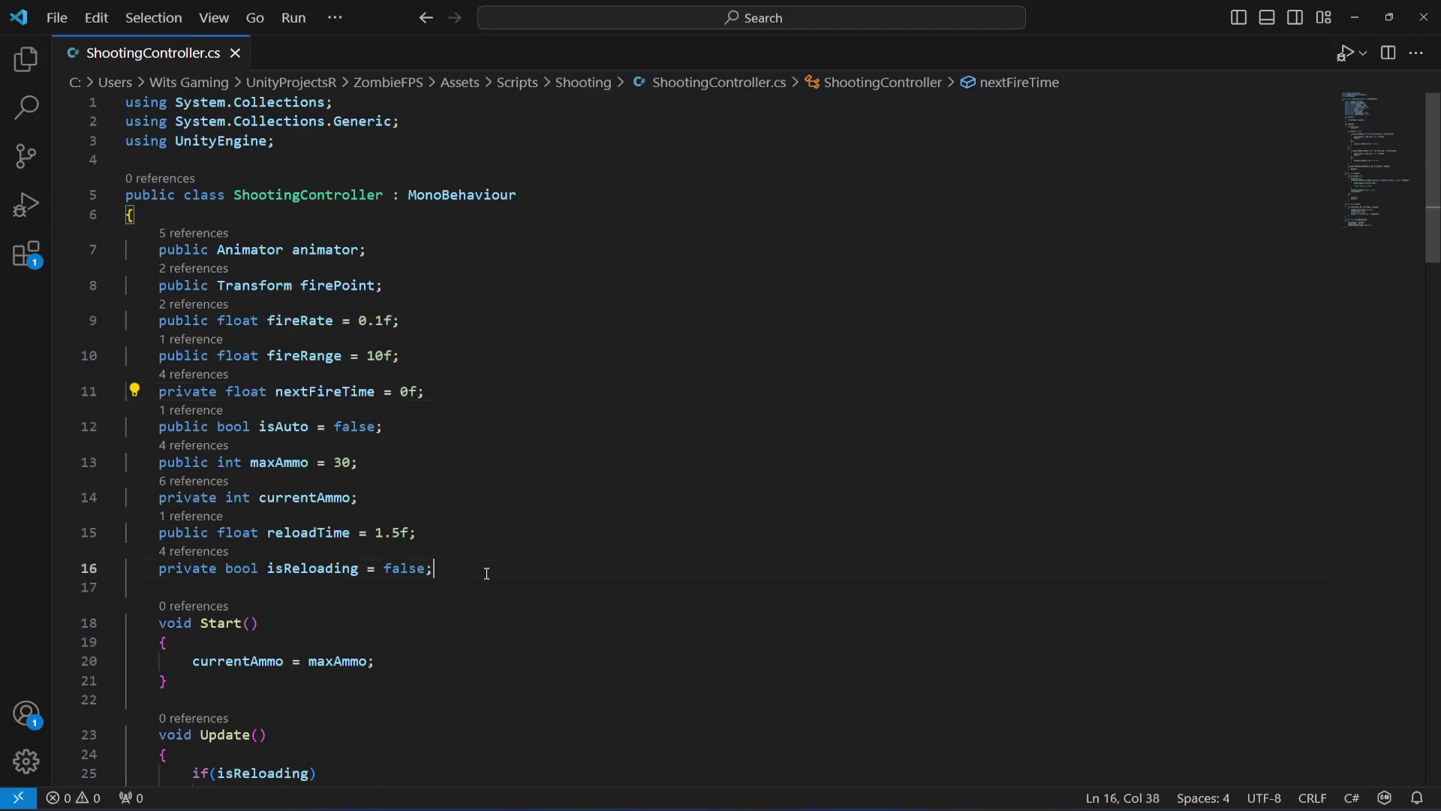
key(Return)
key(Return)
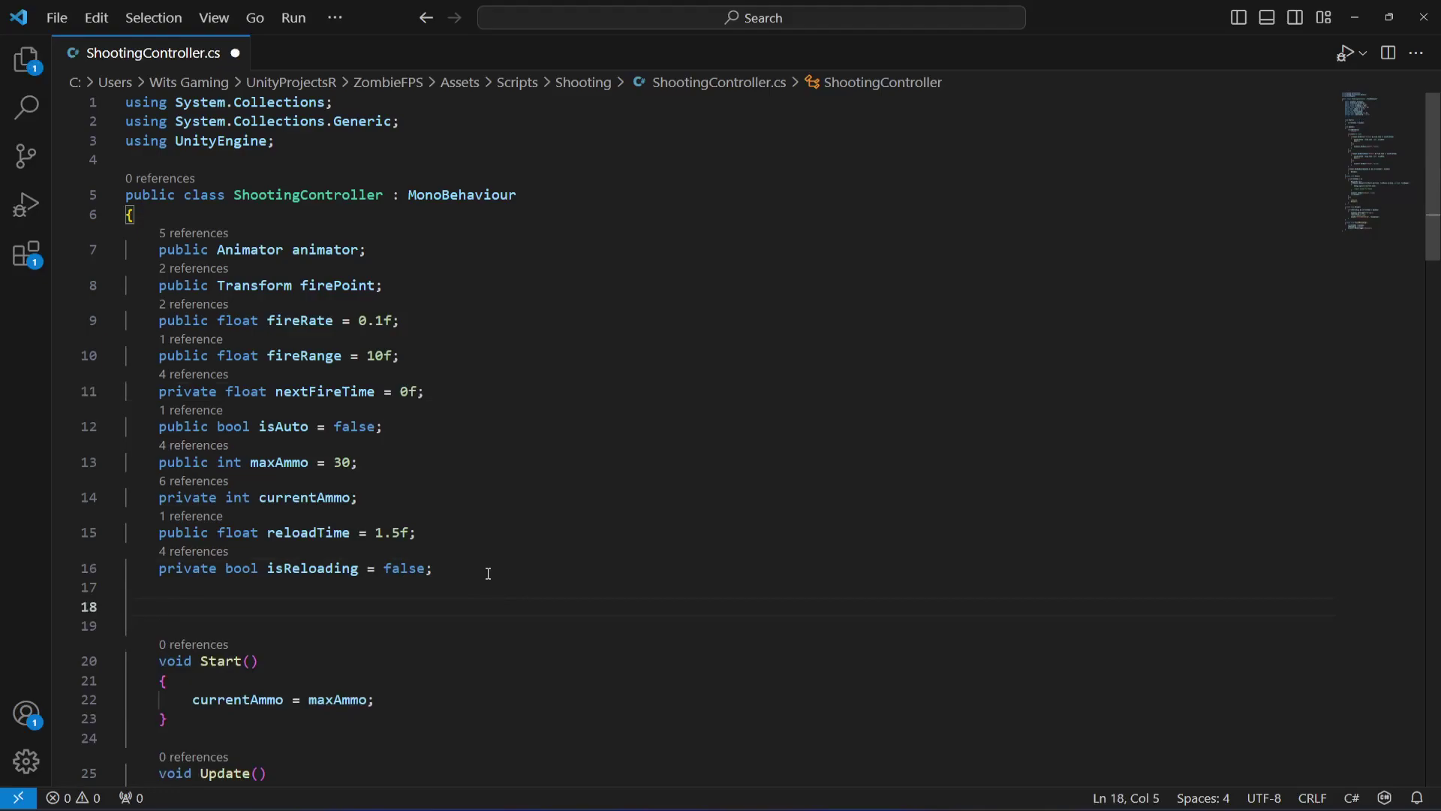
key(BackSpace)
key(BackSpace)
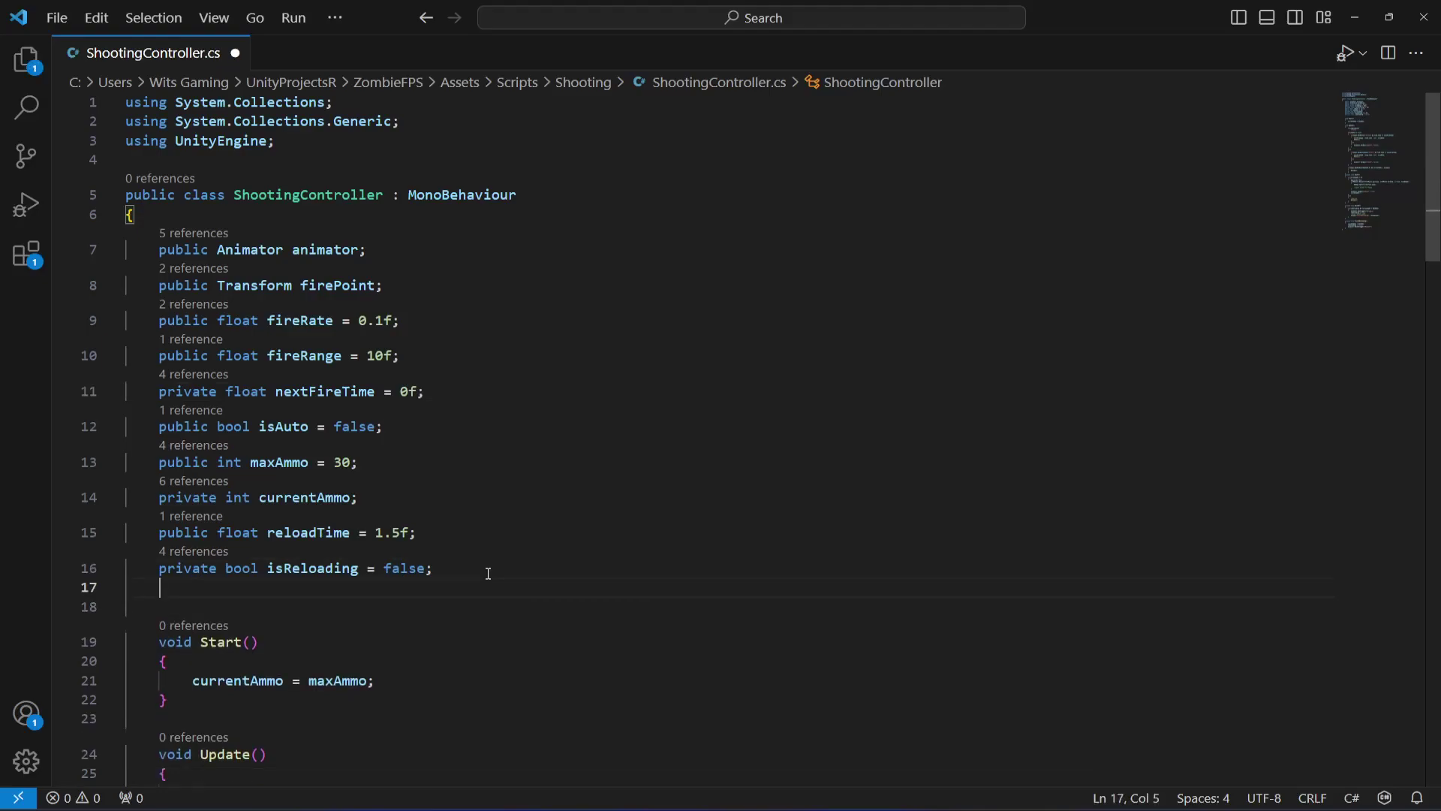
text(public )
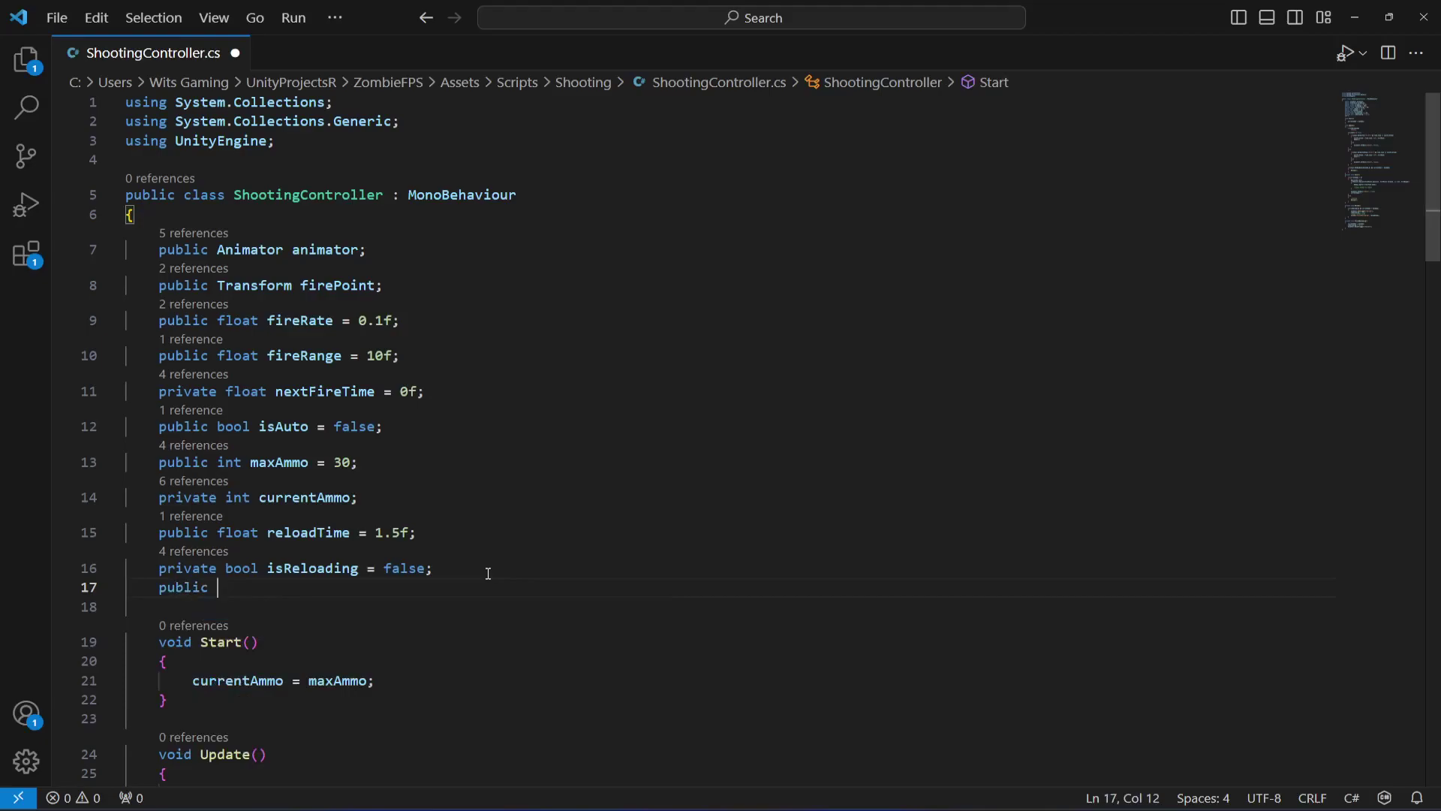
text(Part)
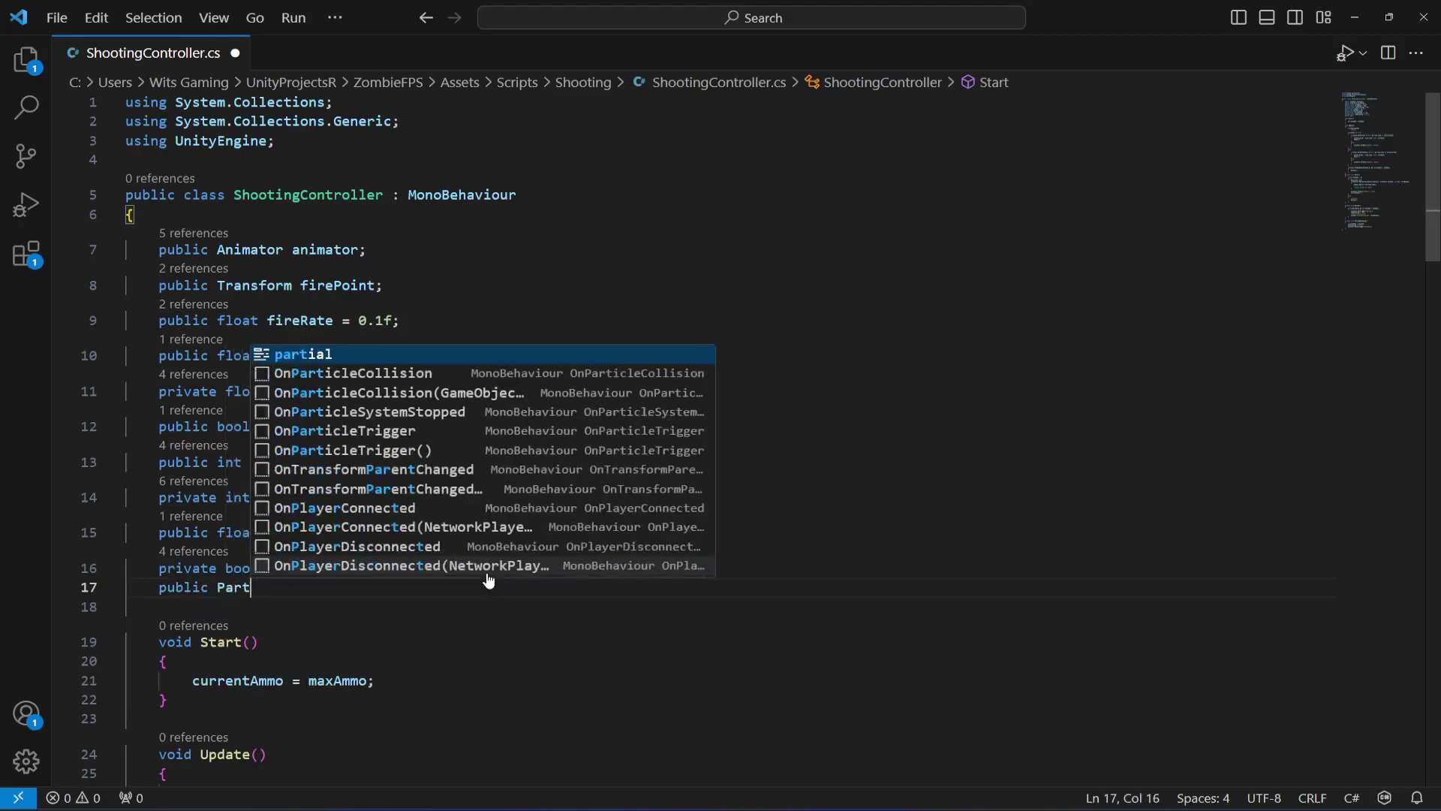
text(icleSyste)
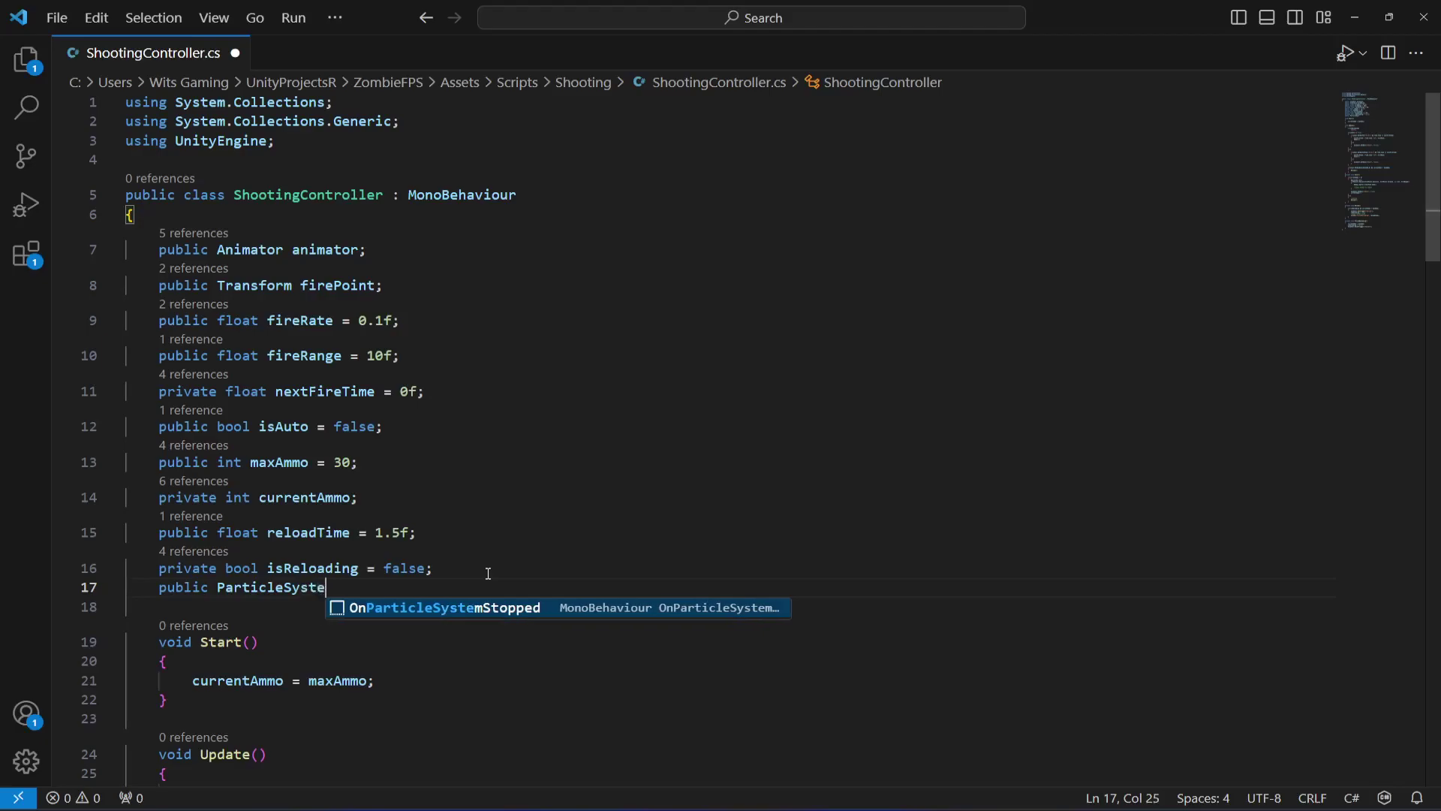
text(m muzzleFlash;)
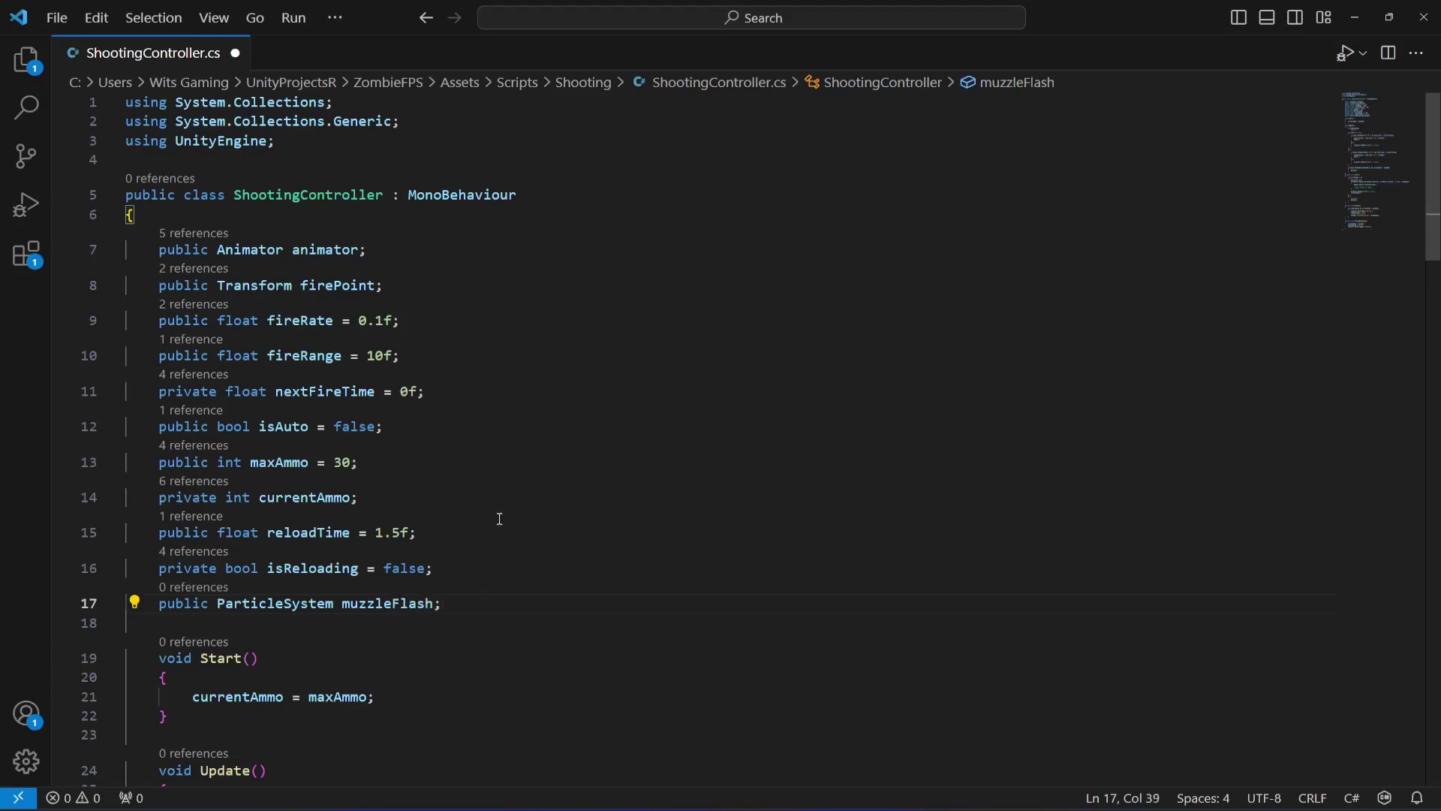
- Add "muzzleFlash.Play();" in the Shoot() method above the animator.SetBool call and save the script
scroll(500, 519, down, 15)
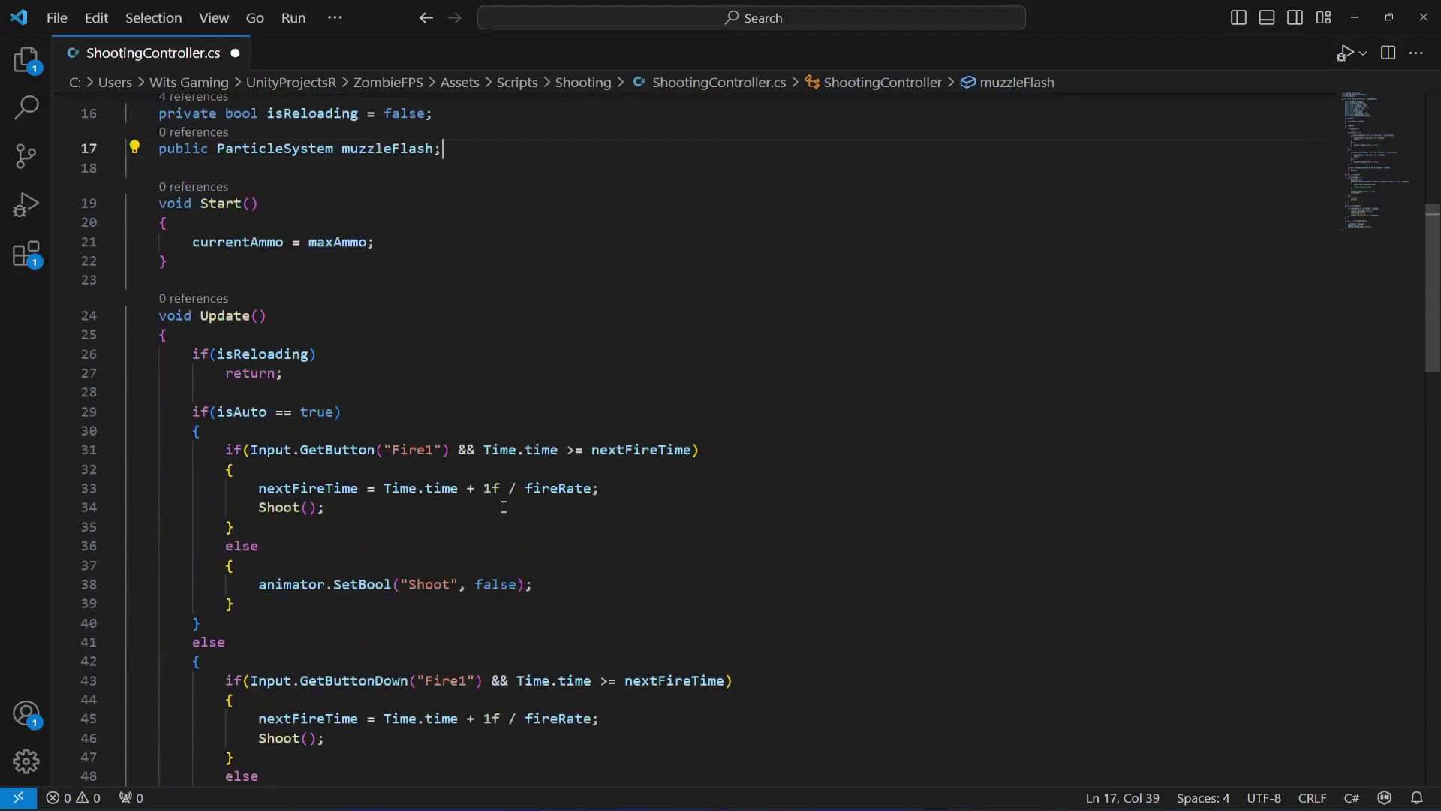
scroll(504, 507, down, 5)
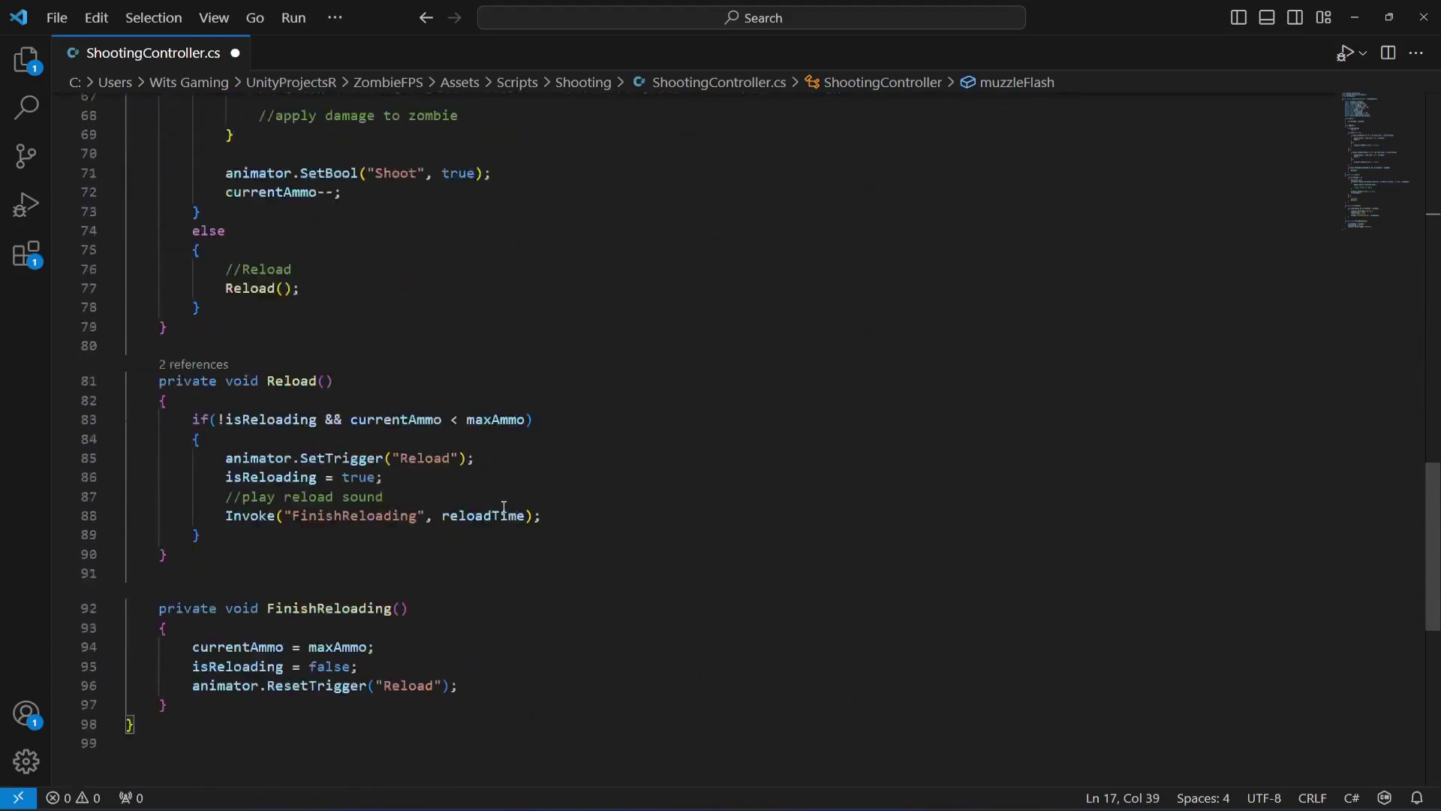
scroll(505, 506, up, 5)
click(291, 386)
key(Down)
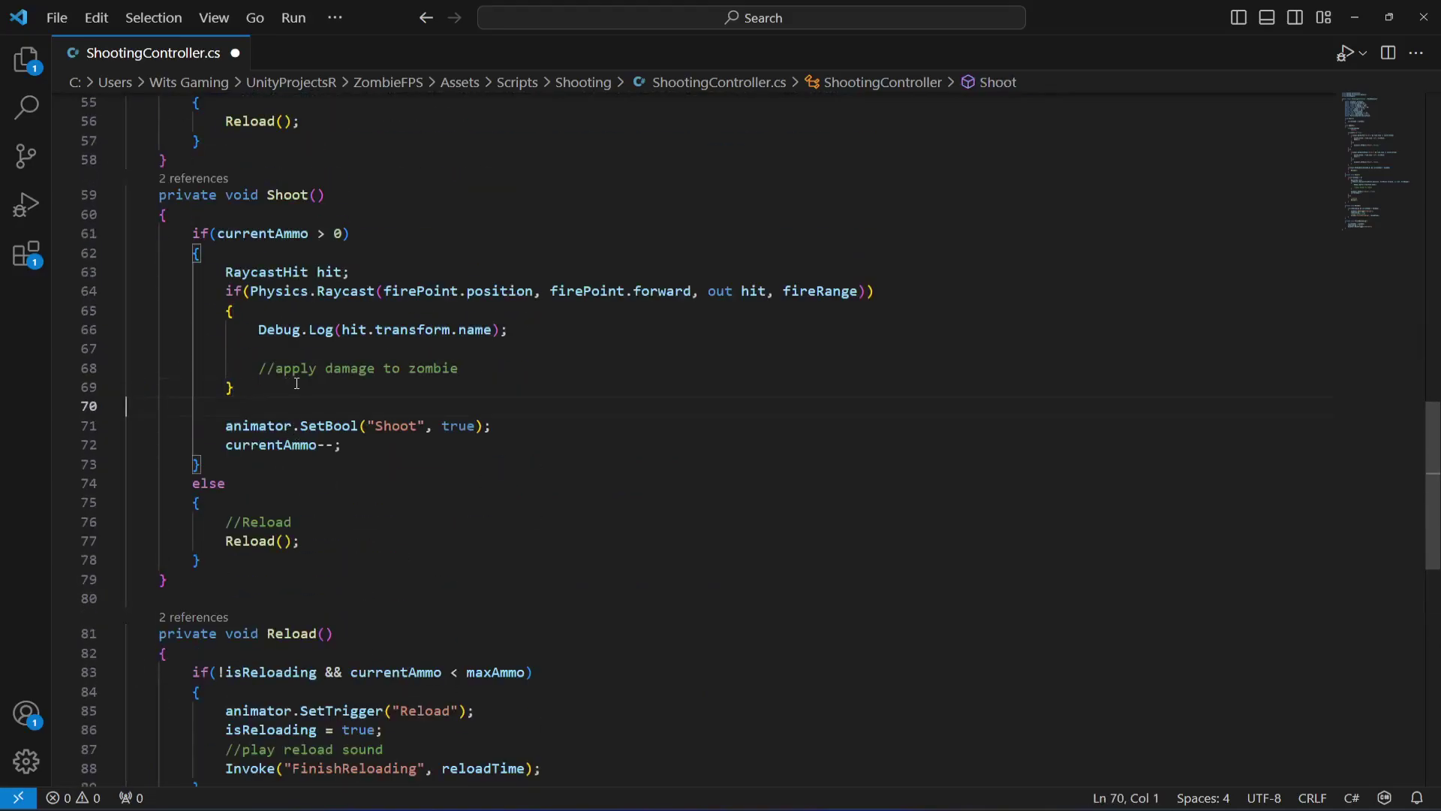
key(Return)
key(Tab)
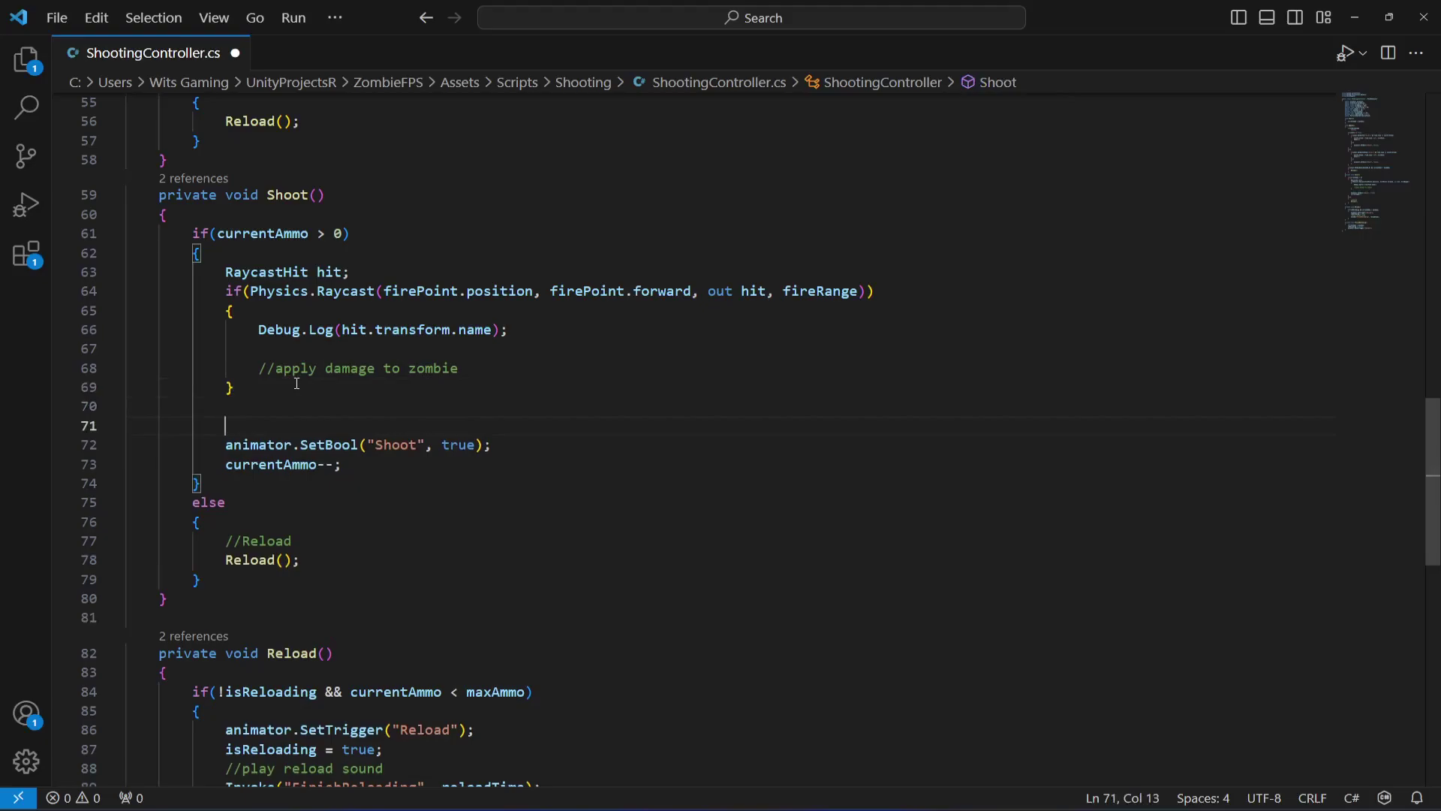
text(muzzleFlash.Play())
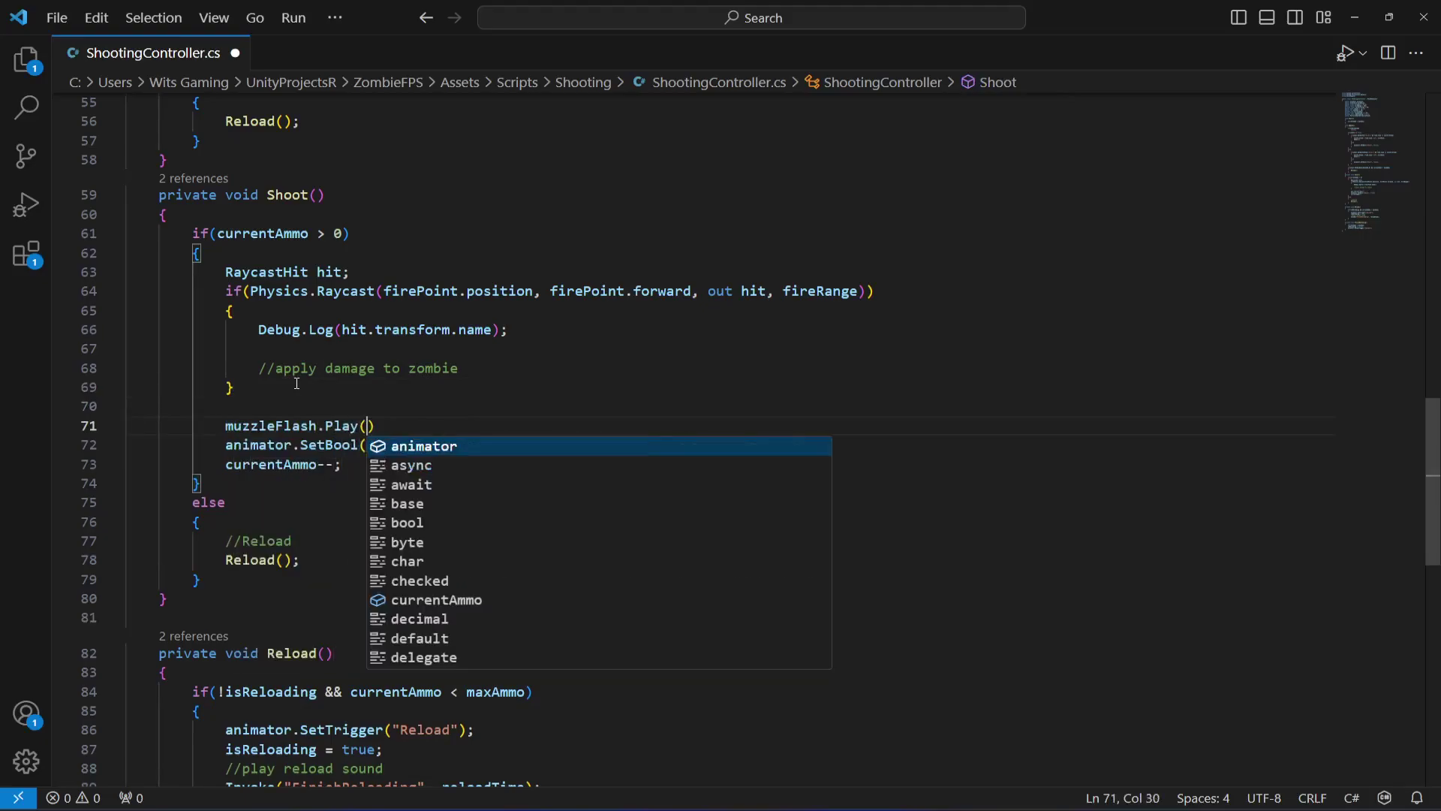
text(;)
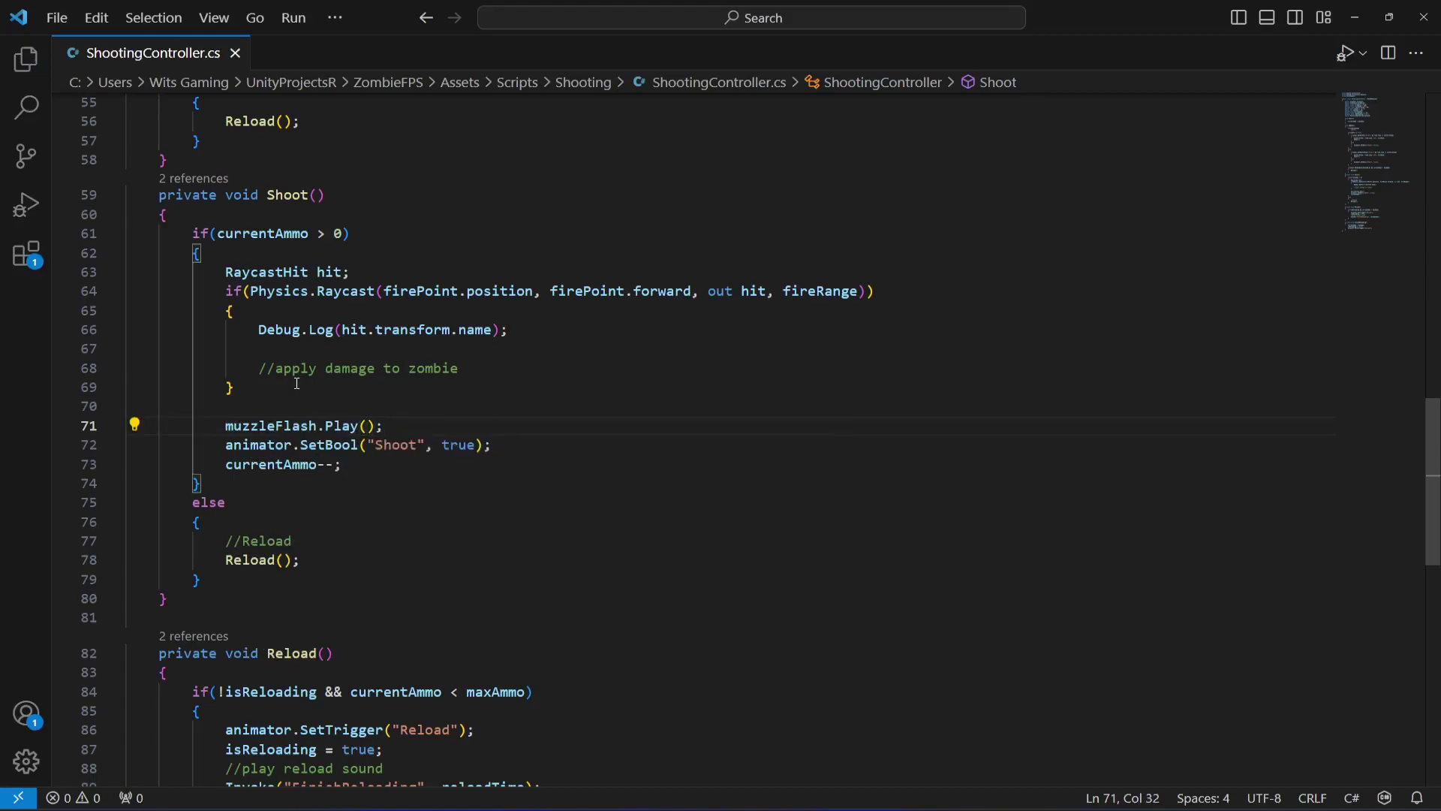
- Switch back to Unity and assign MuzzleFlashEffect to the Muzzle Flash field of the G36's Shooting Controller
key(alt+Tab)
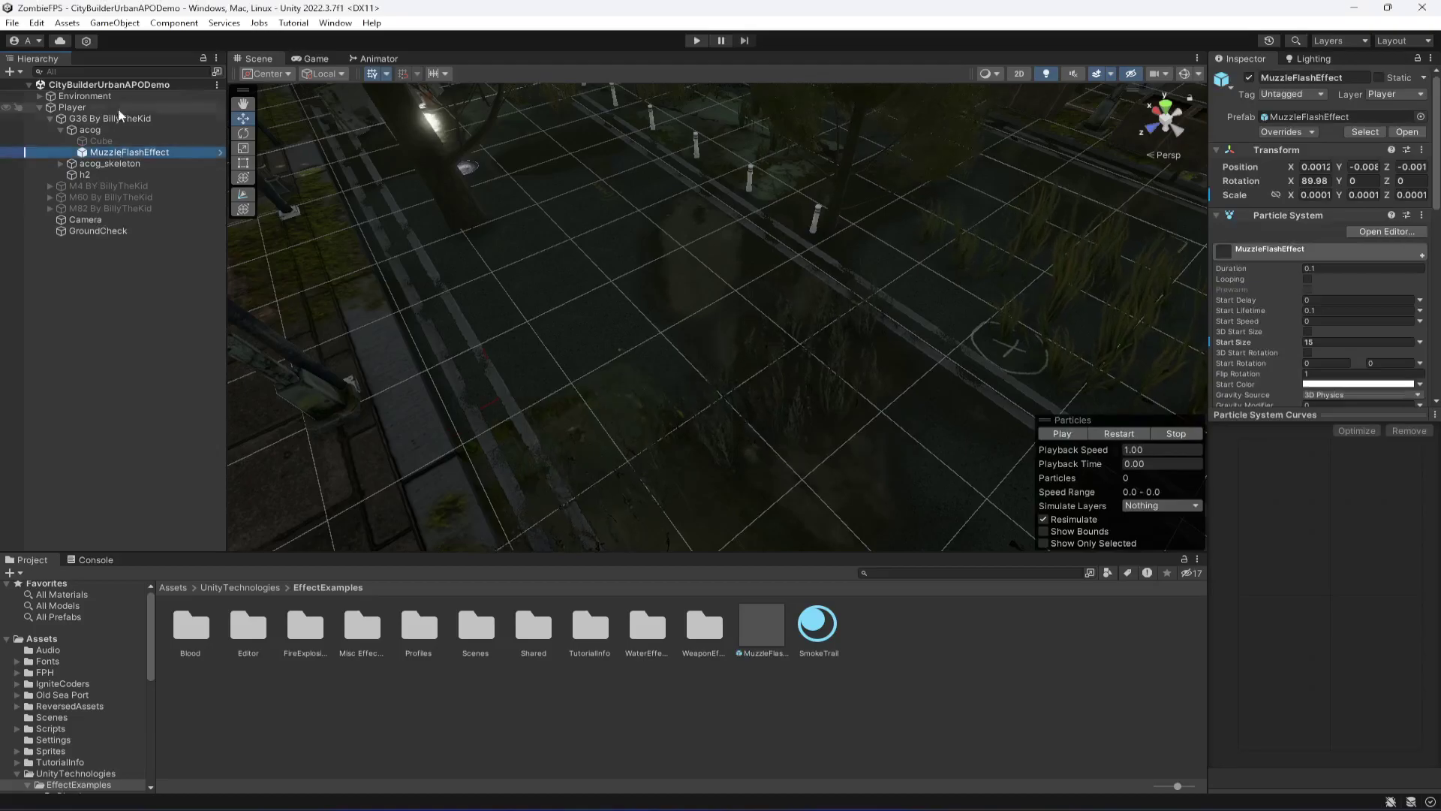
click(118, 106)
click(117, 118)
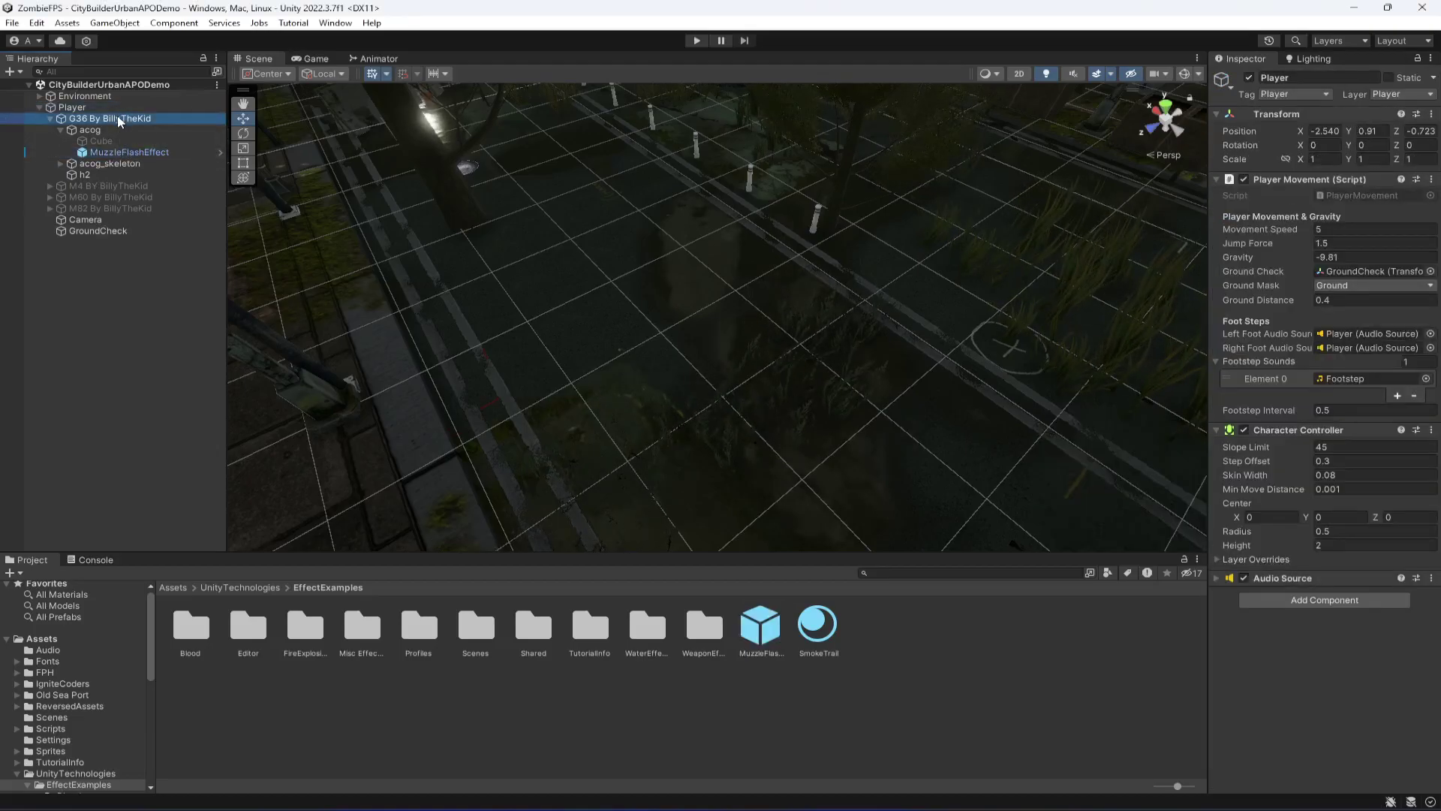
click(125, 153)
drag(155, 155, 1349, 300)
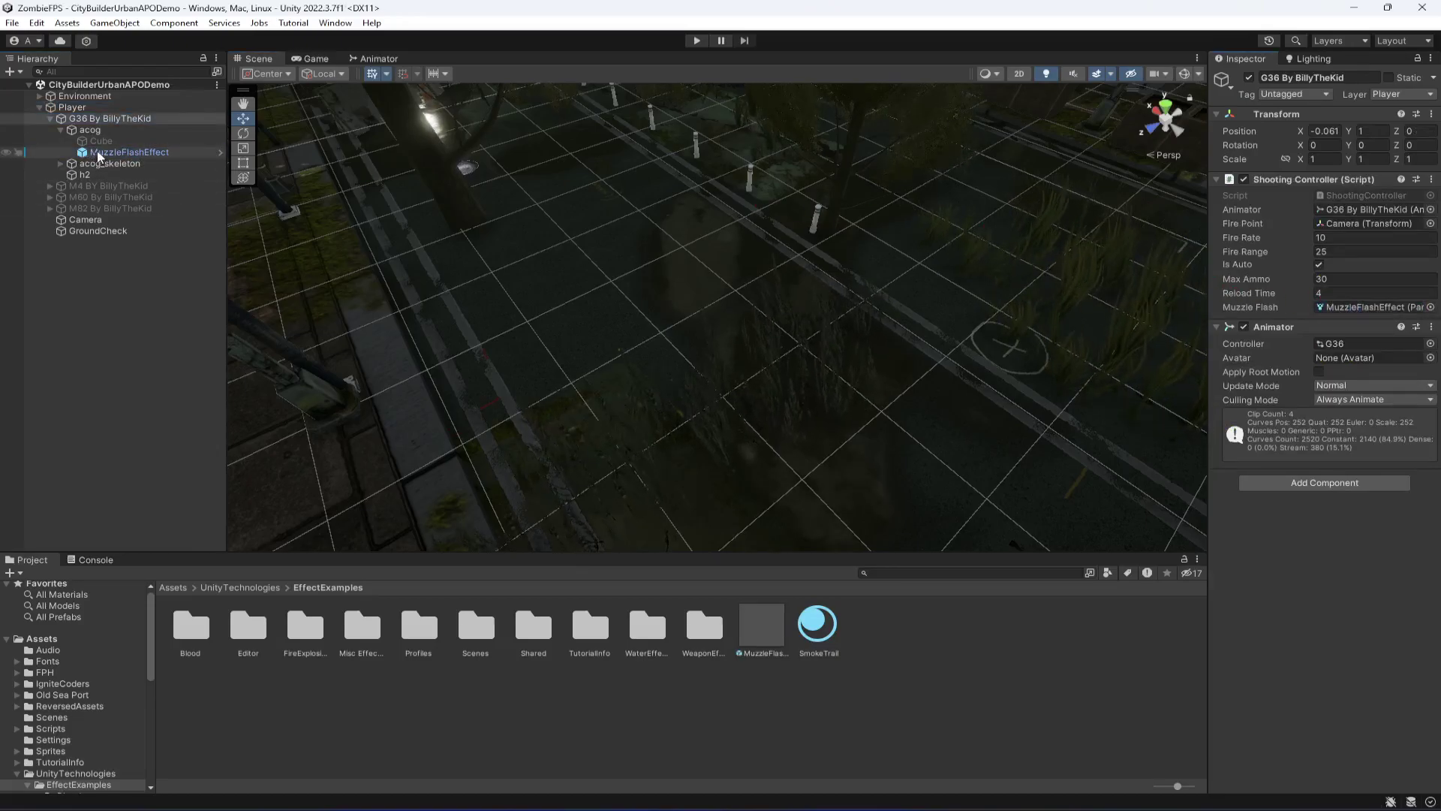
- Unpack the MuzzleFlashEffect prefab instance completely
right_click(98, 152)
mouse_move(173, 347)
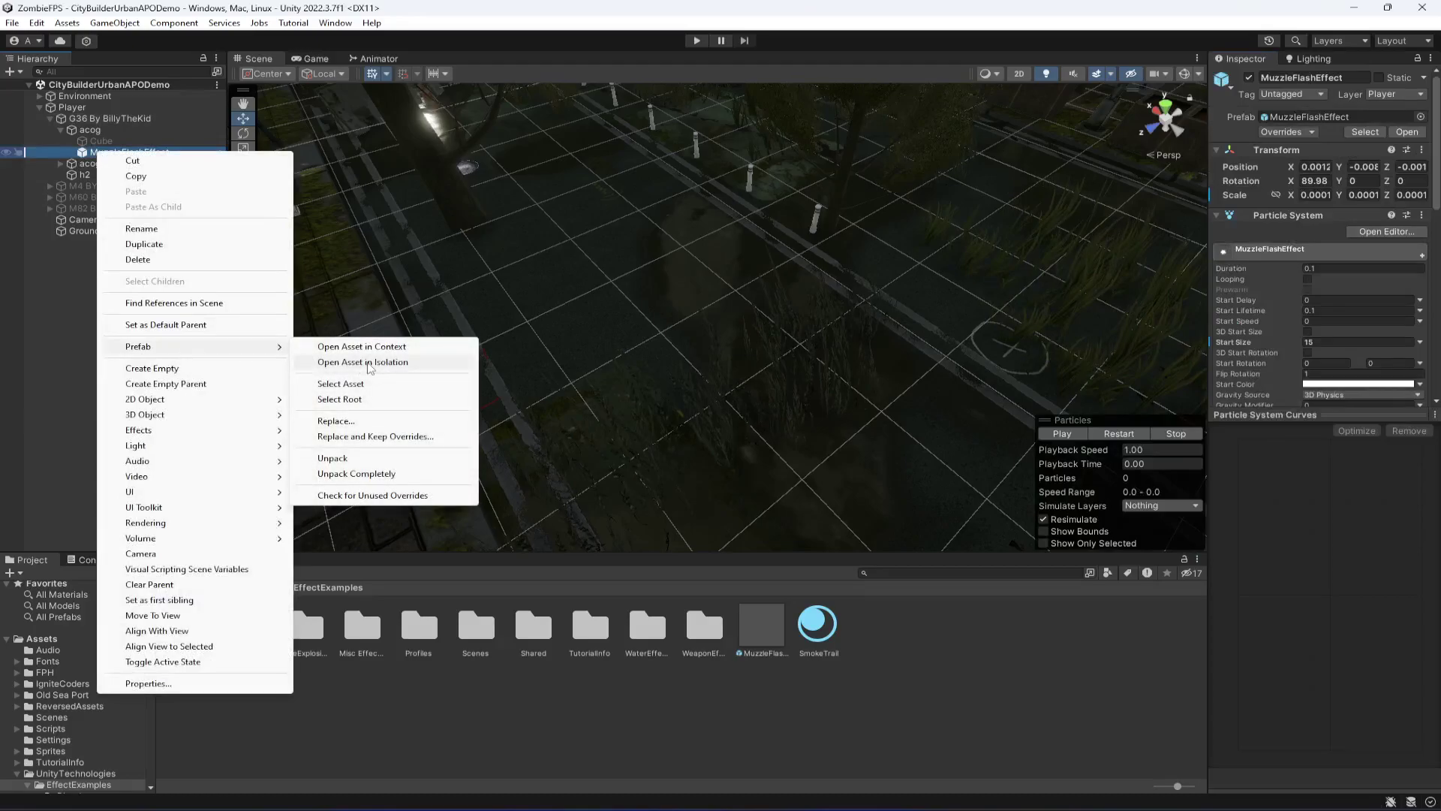
click(367, 473)
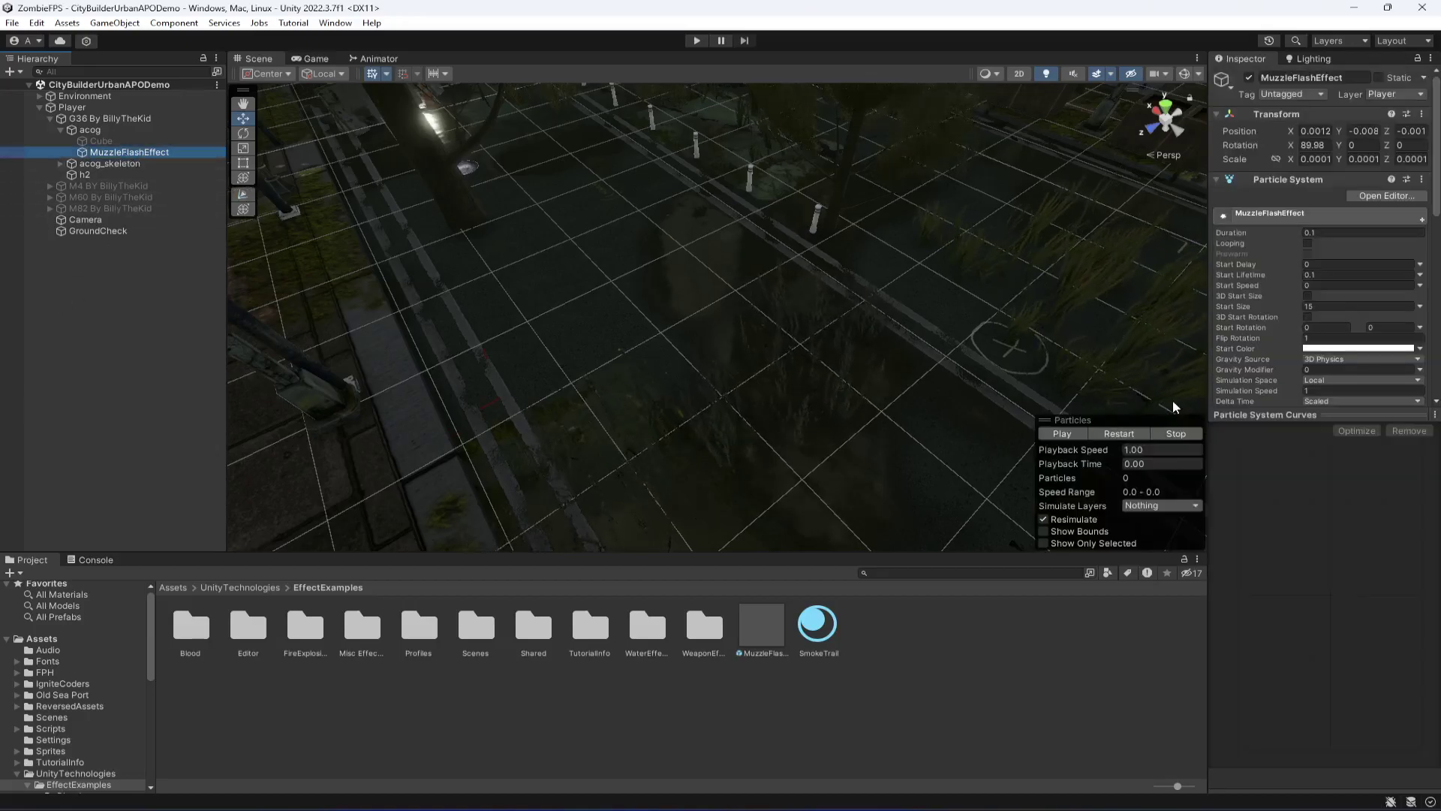
- Review the MuzzleFlashEffect particle system settings and run the game to test the muzzle flash
scroll(1268, 317, down, 5)
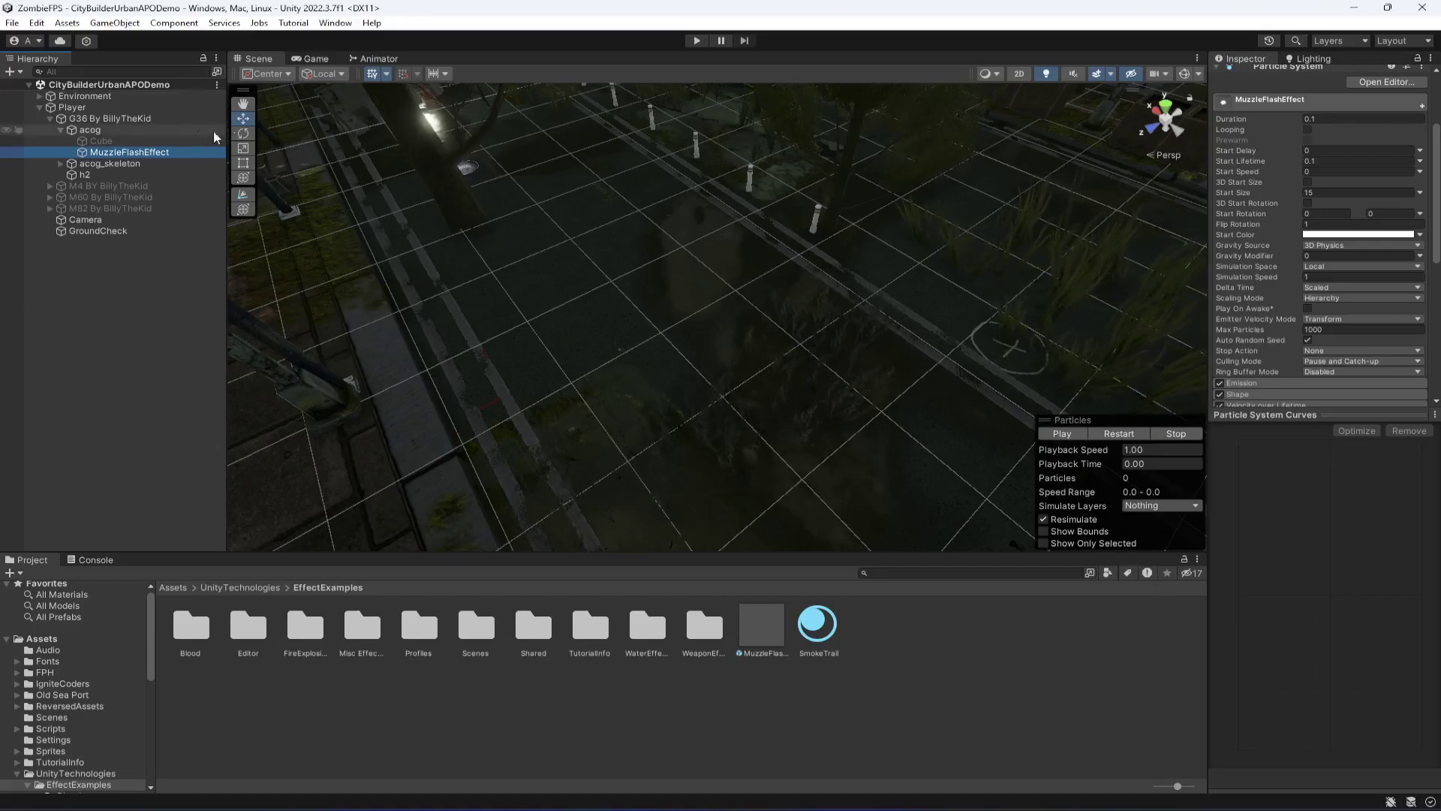
click(694, 41)
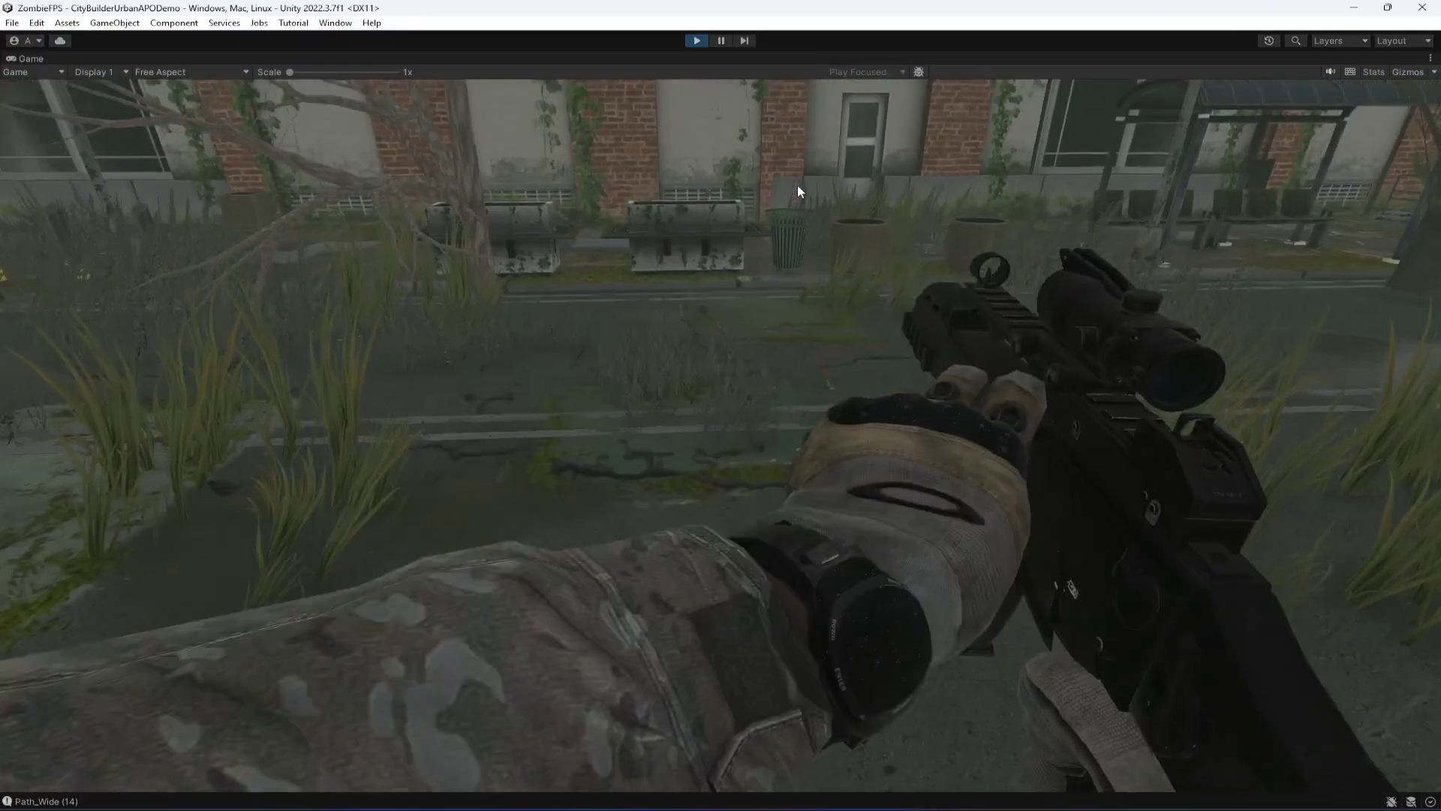
- Test the muzzle flash in the running game by walking forward, firing the G36, reloading and firing again, and exit play mode
click(797, 185)
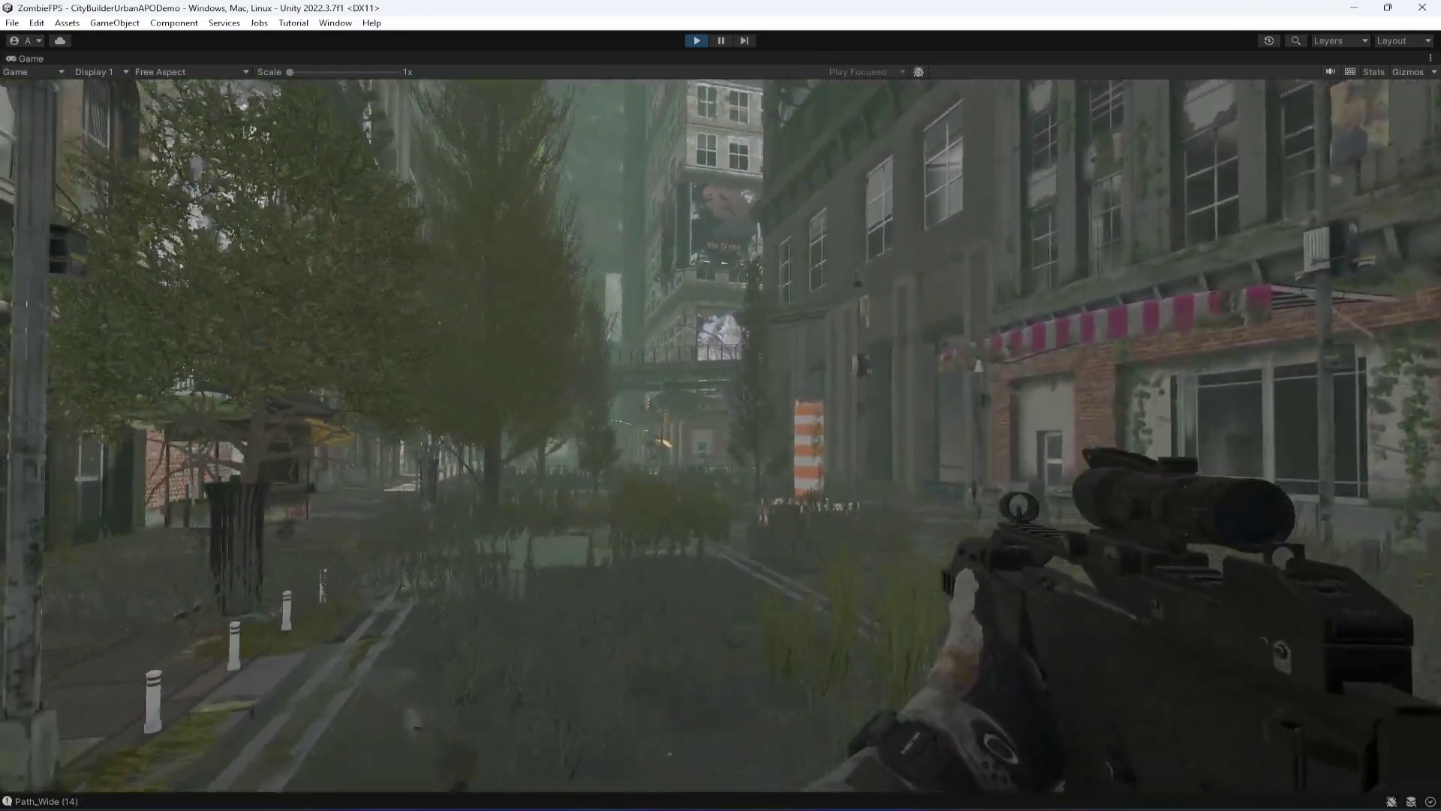
key(w)
click(721, 405)
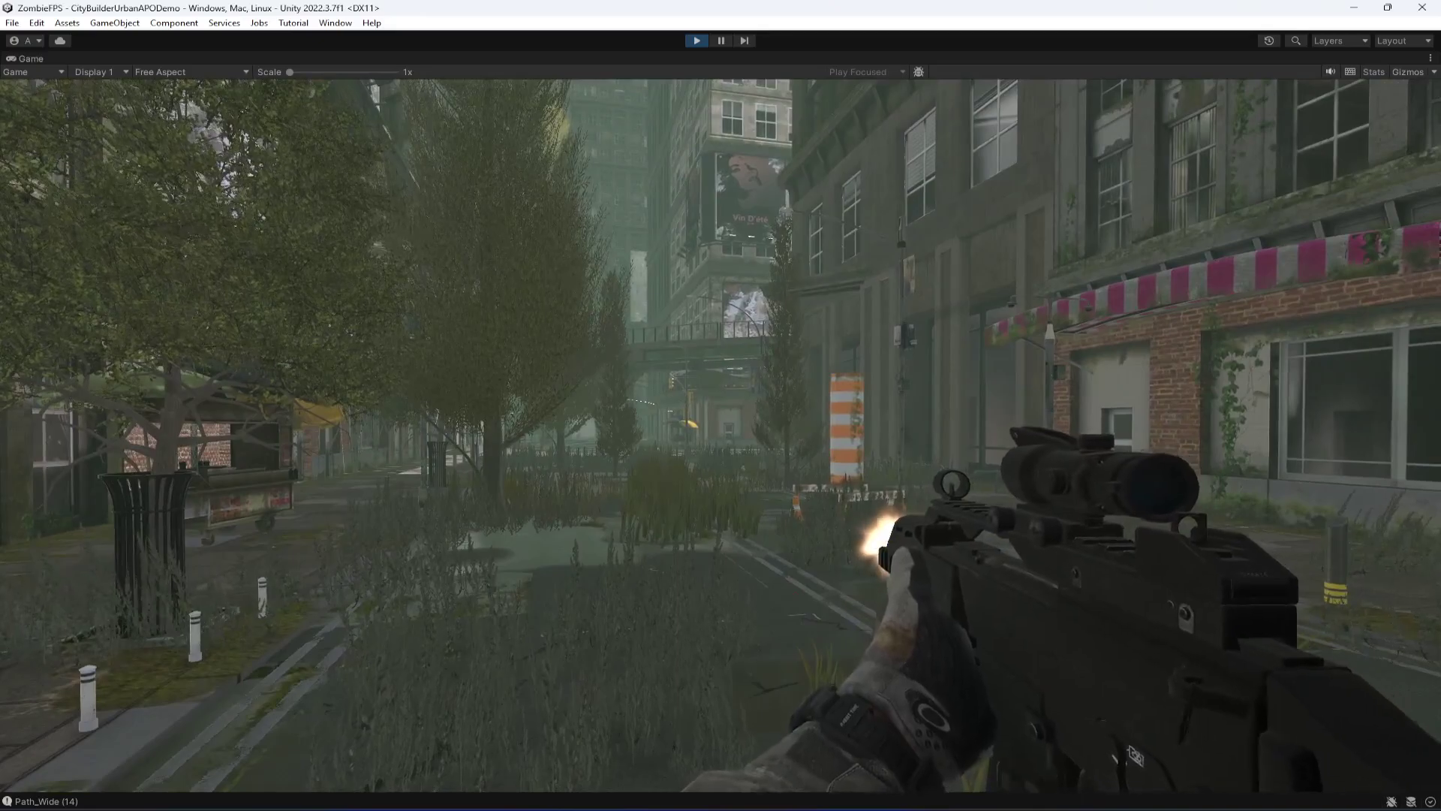
click(721, 405)
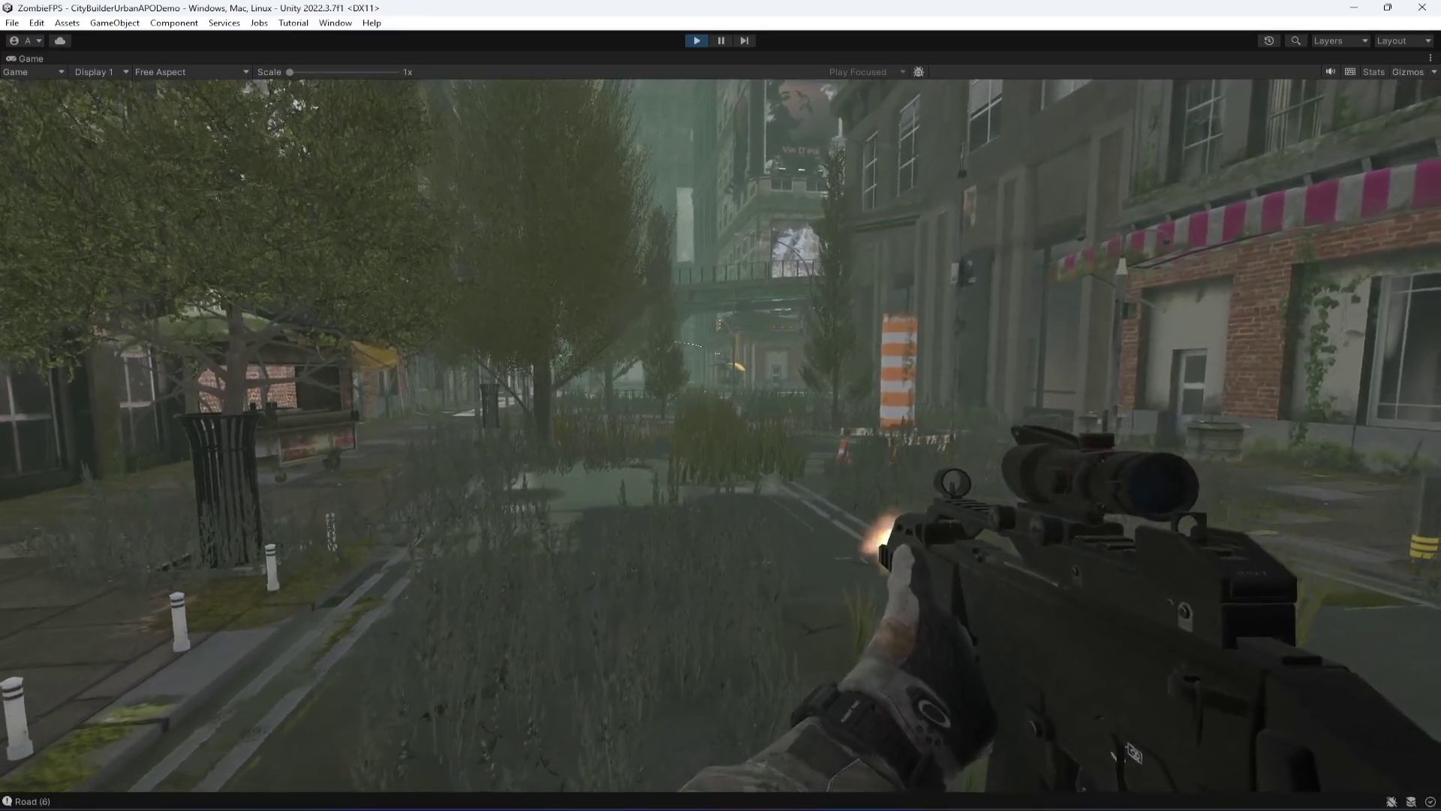
click(721, 406)
click(721, 405)
click(720, 405)
key(r)
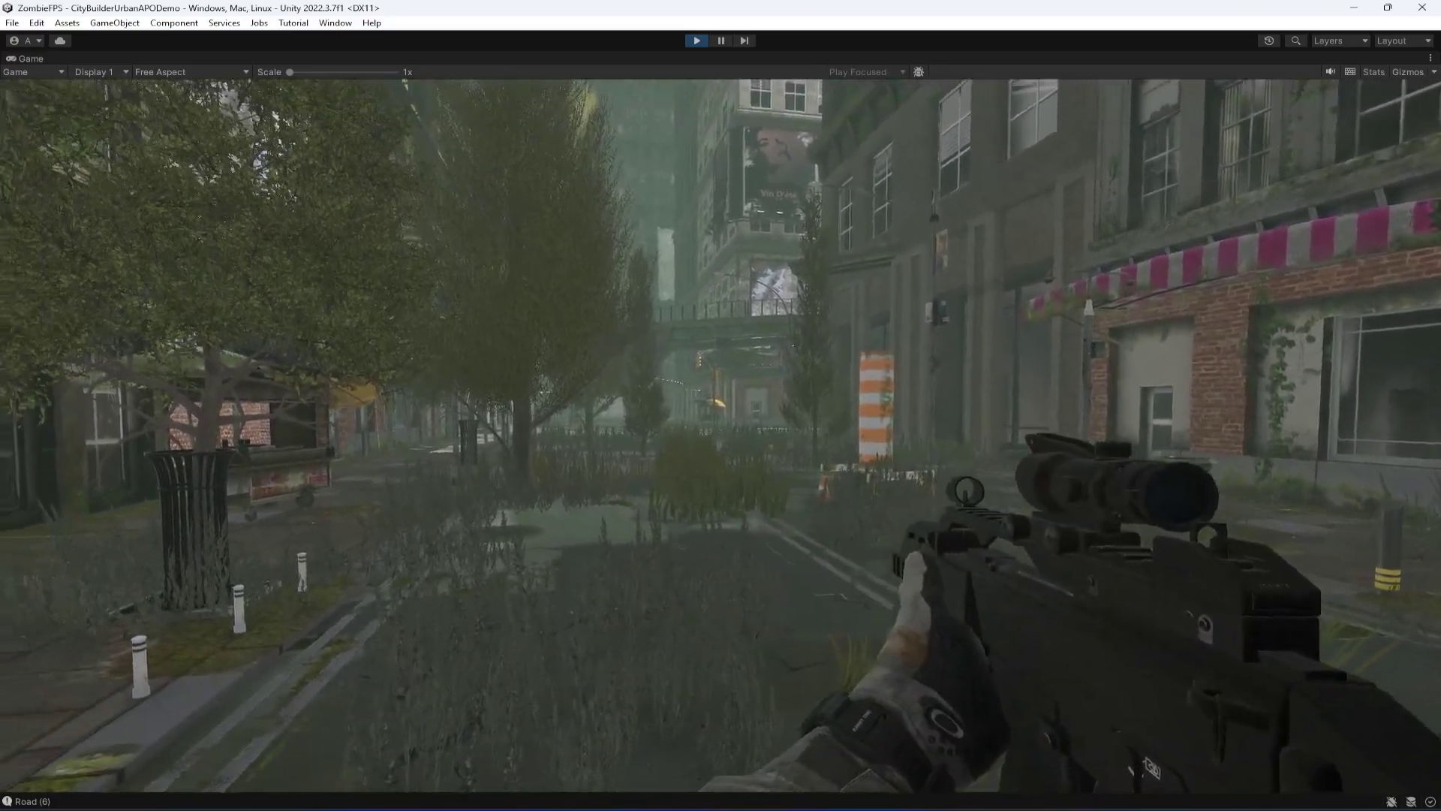
click(720, 406)
click(721, 406)
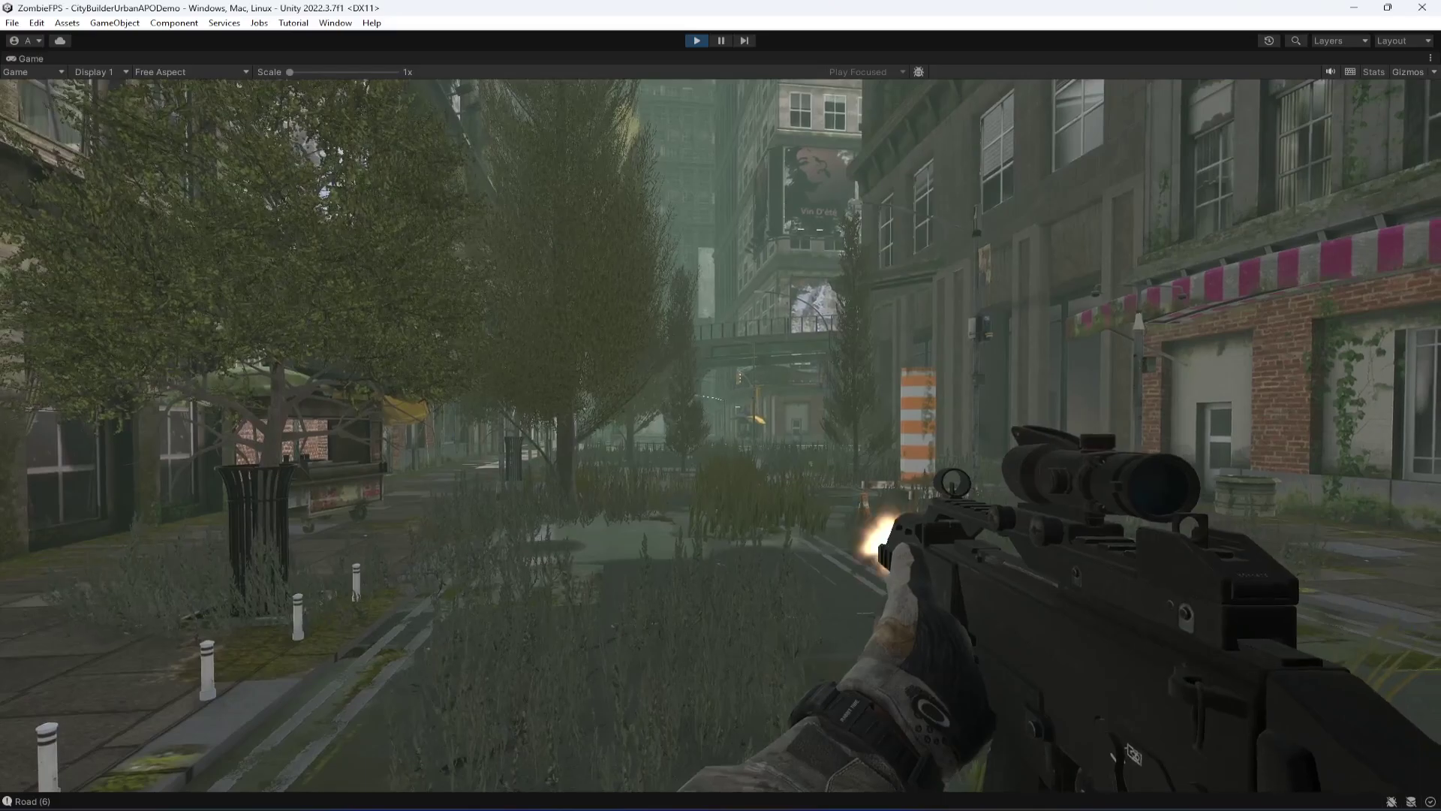
key(Escape)
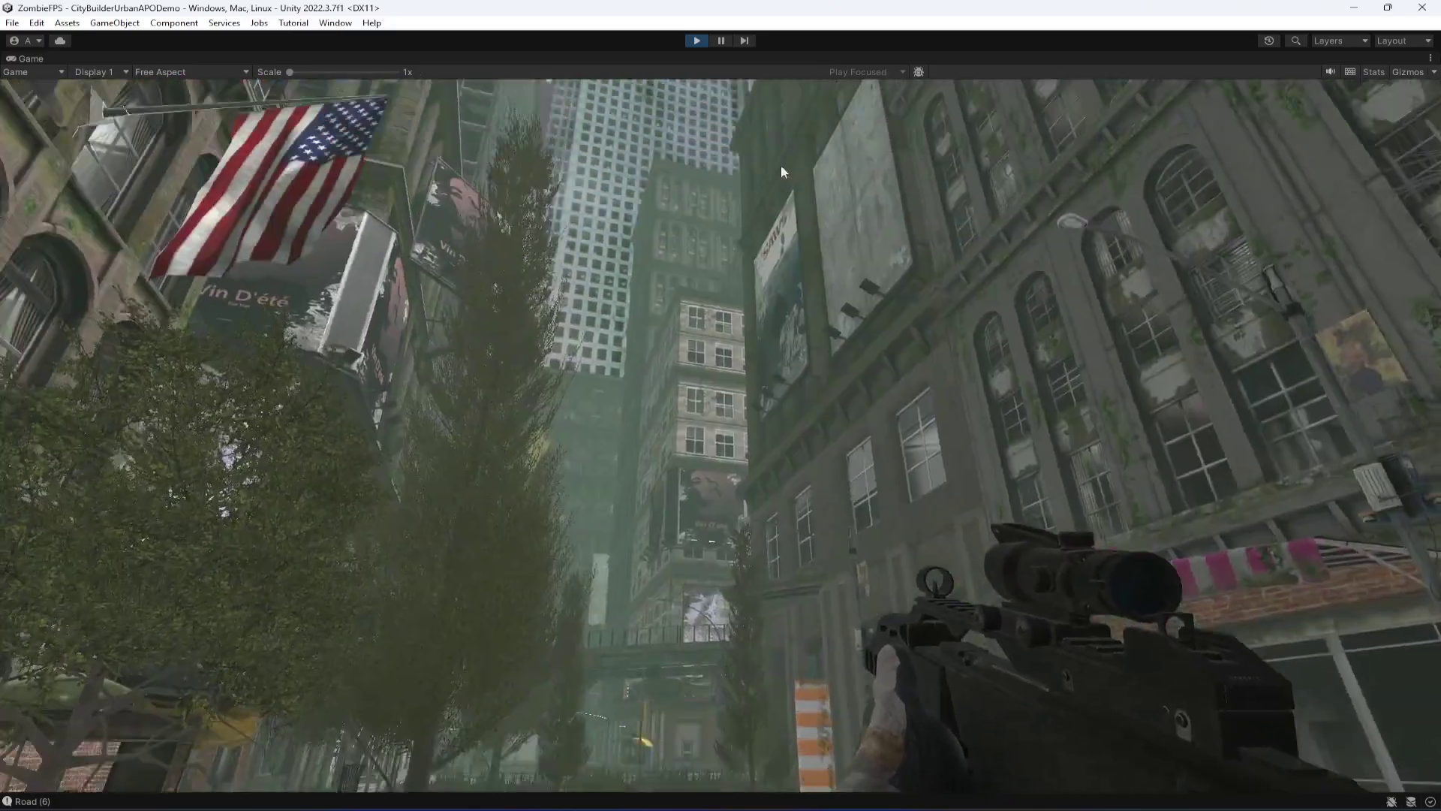
key(ctrl+p)
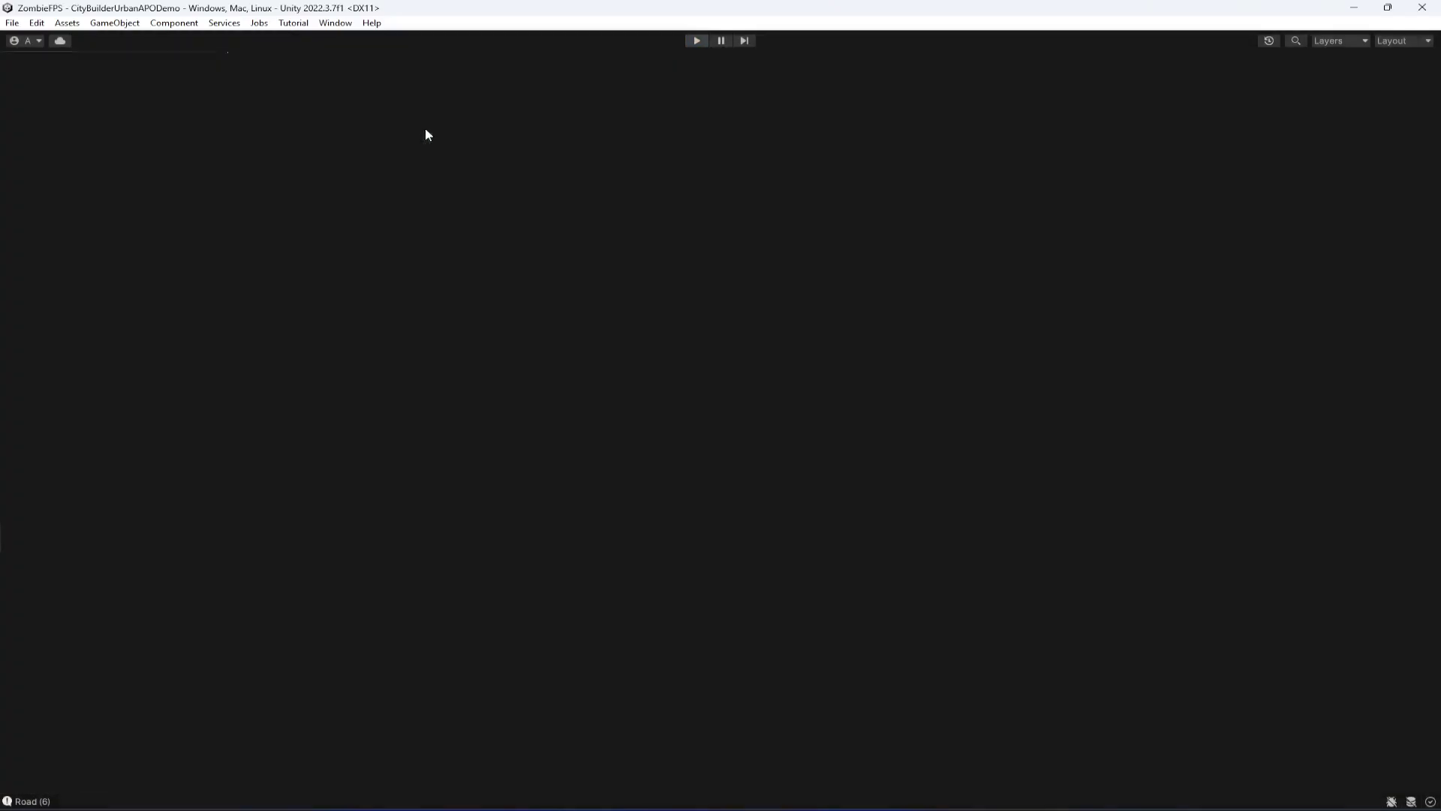
- Set the MuzzleFlashEffect particle system's Start Size to 20, save the scene and select MuzzleFlashEffect again
click(1345, 306)
text(20)
key(ctrl+s)
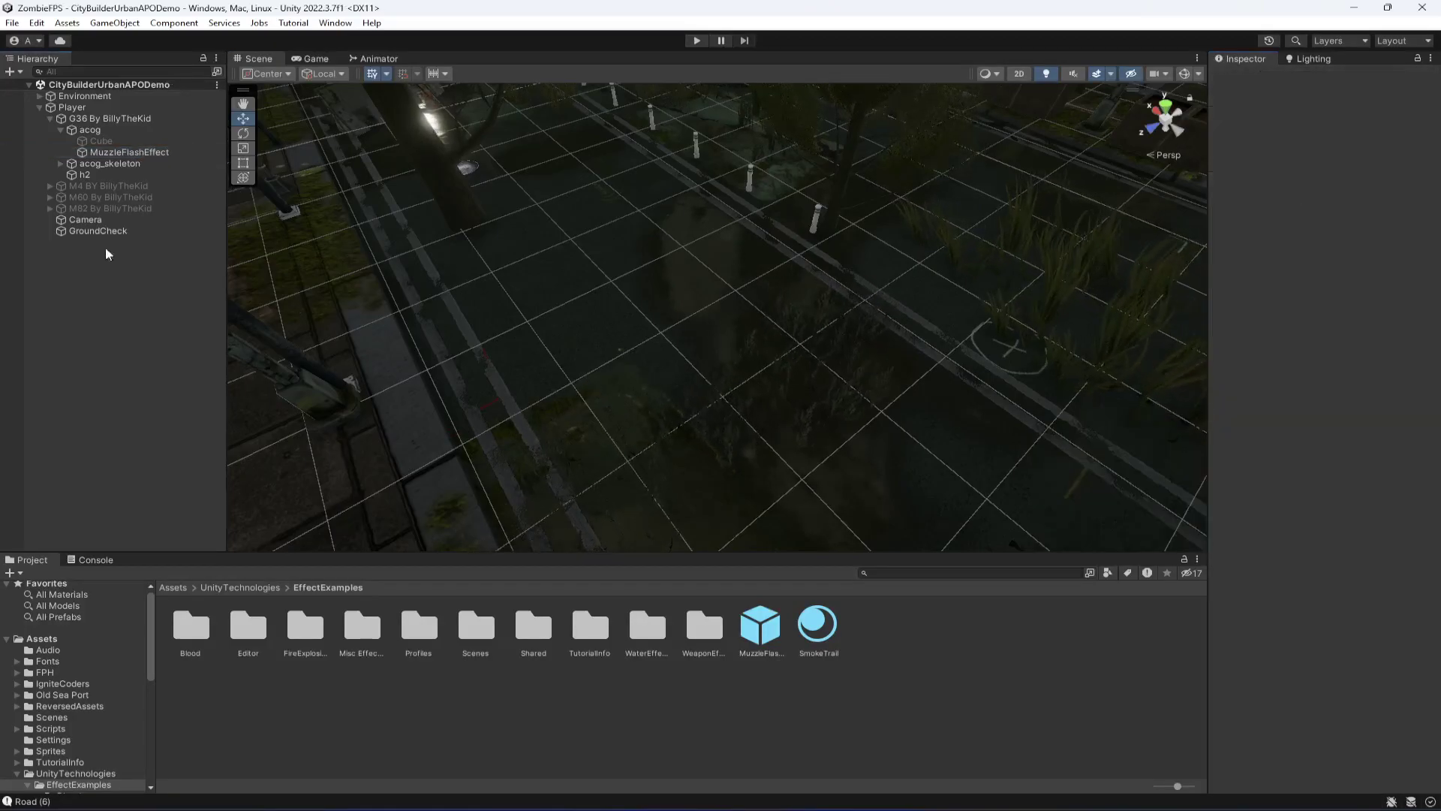
click(138, 153)
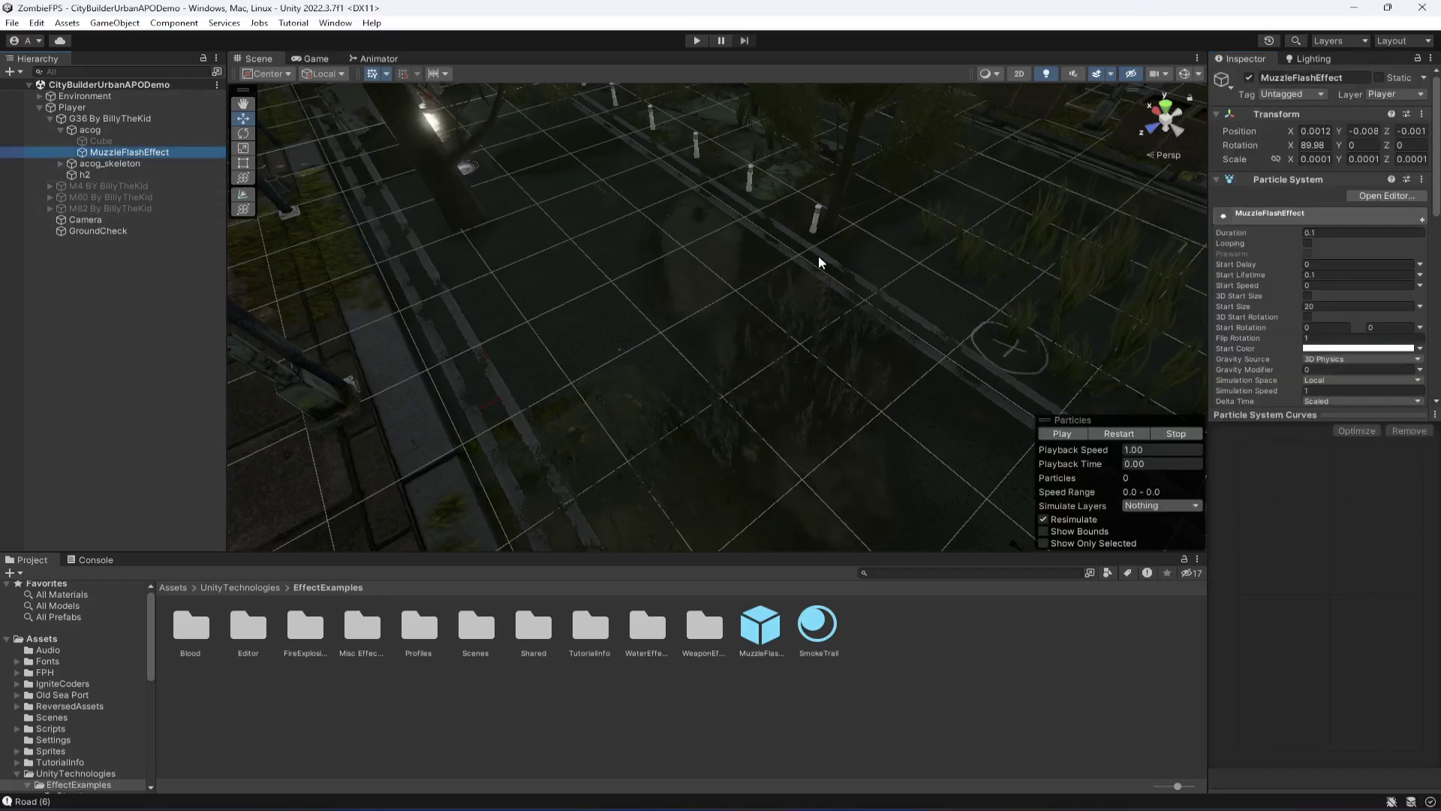